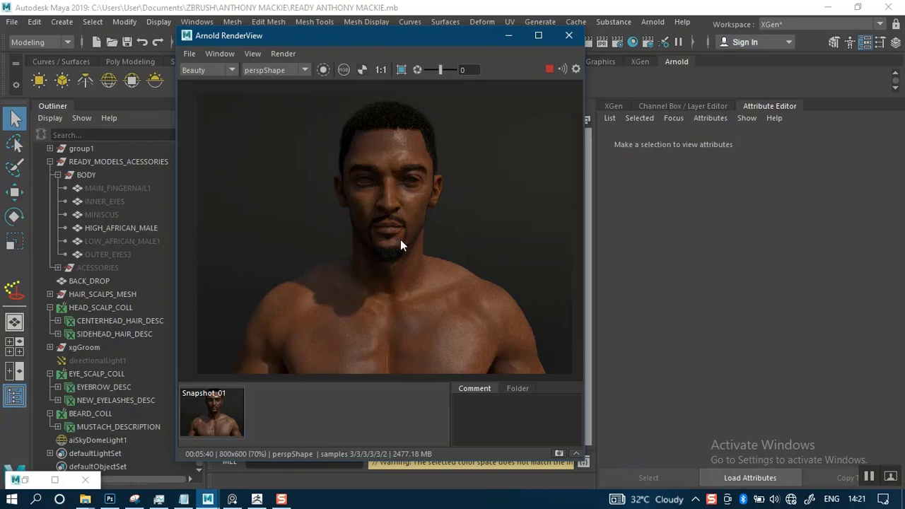
Step: Store the finished portrait render as a snapshot and minimize the Arnold RenderView
left_click(559, 453)
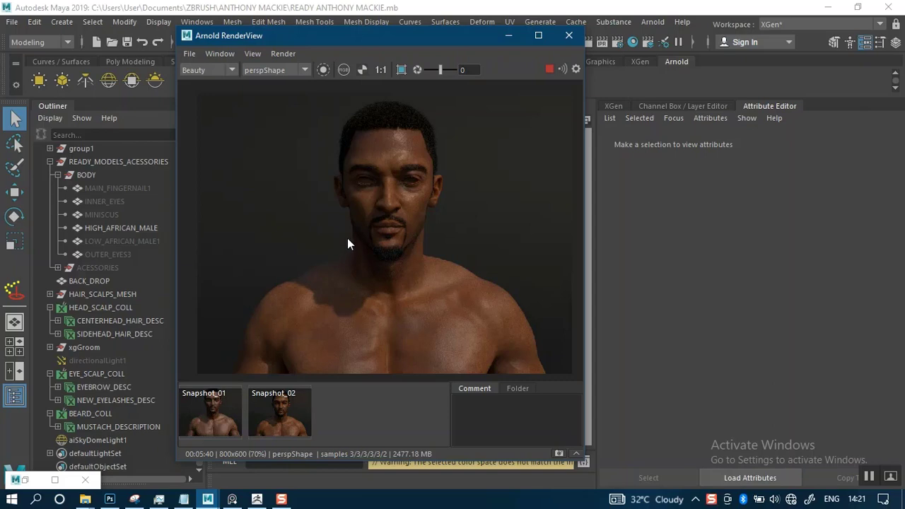
left_click(508, 36)
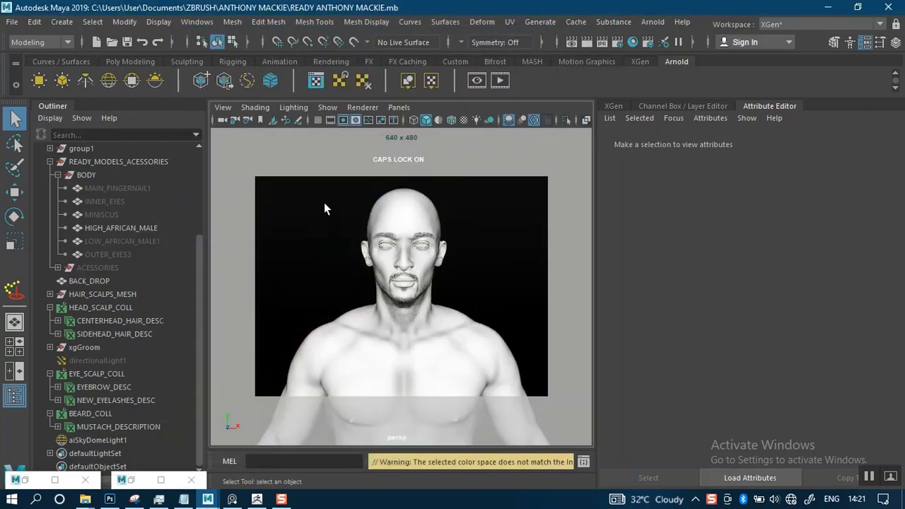
Step: Show the SIDEHEAD_HAIR_DESC description of the HEAD_SCALP_COLL collection in the XGen editor
right_click_drag(309, 273, 379, 290, "alt")
left_click(614, 105)
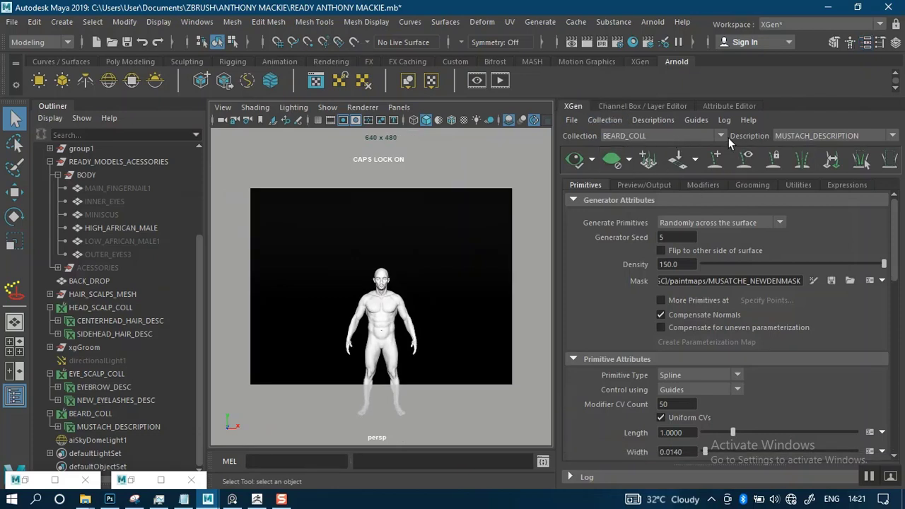
left_click(690, 135)
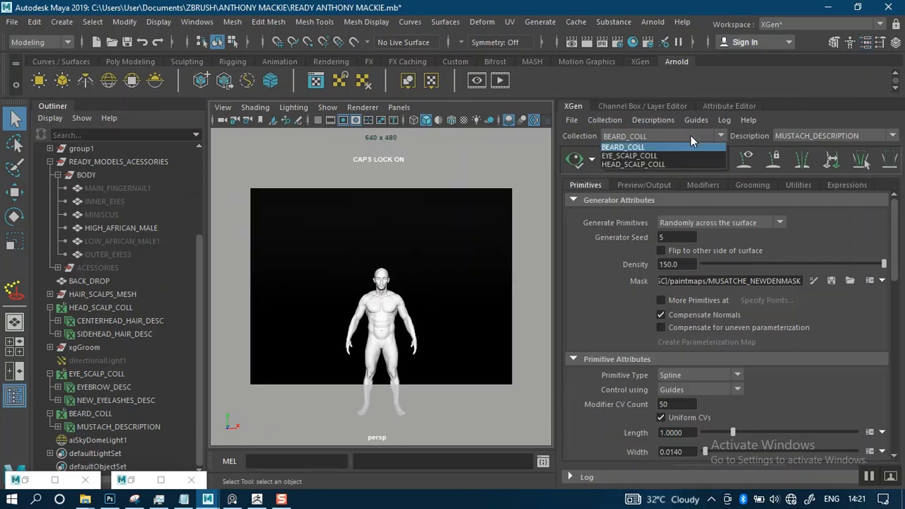
left_click(639, 167)
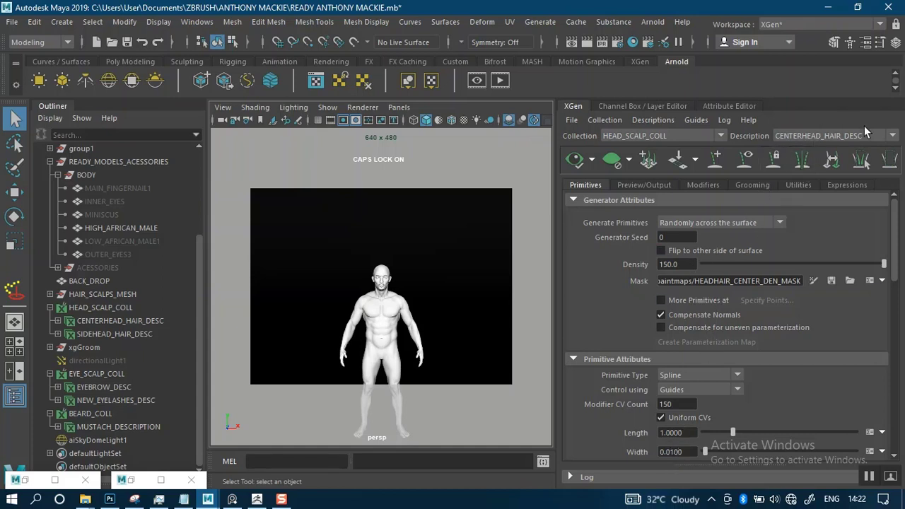
left_click(892, 137)
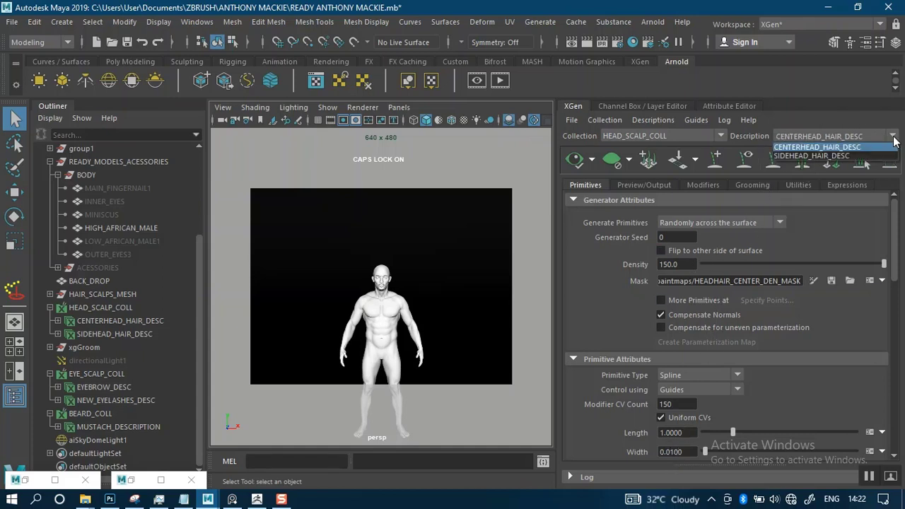
left_click(842, 155)
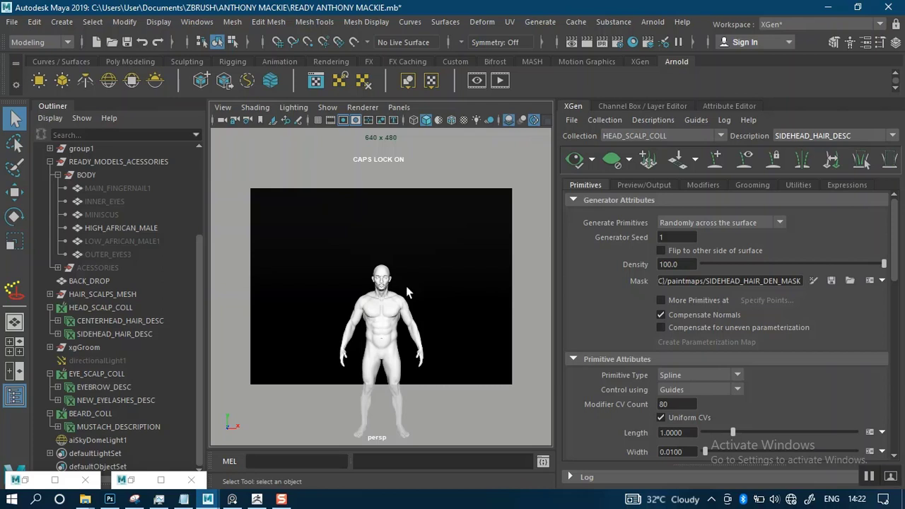
Step: Restore the Arnold RenderView, stop the running render and close the render window
scroll(413, 289, "up", 5)
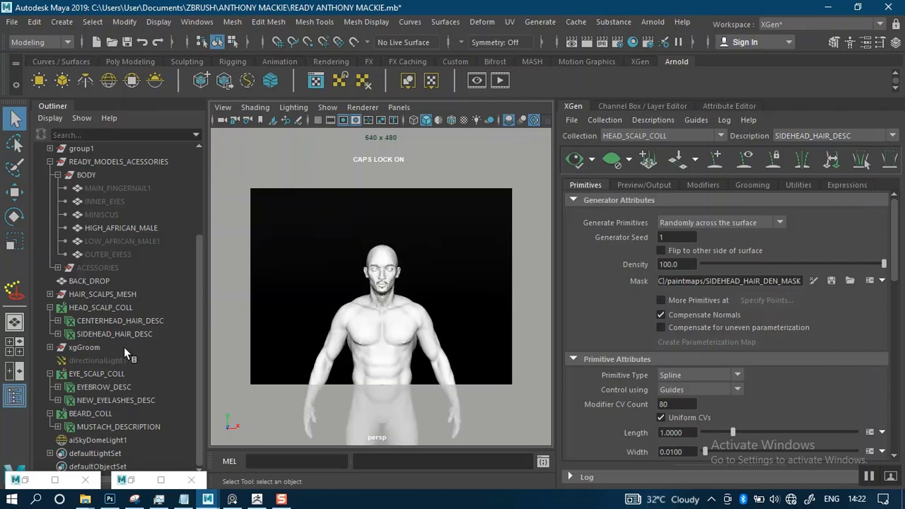
right_click_drag(391, 297, 375, 279, "alt")
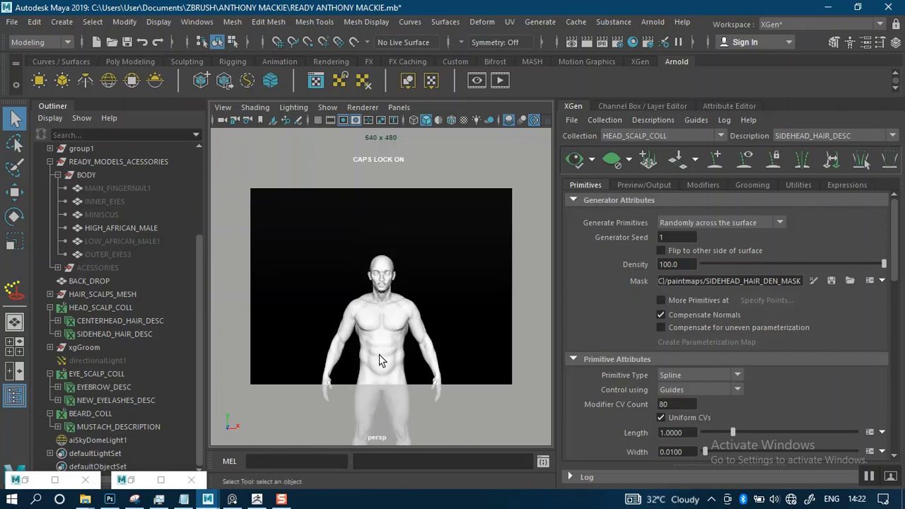
scroll(382, 361, "up", 3)
right_click_drag(381, 364, 374, 300, "alt")
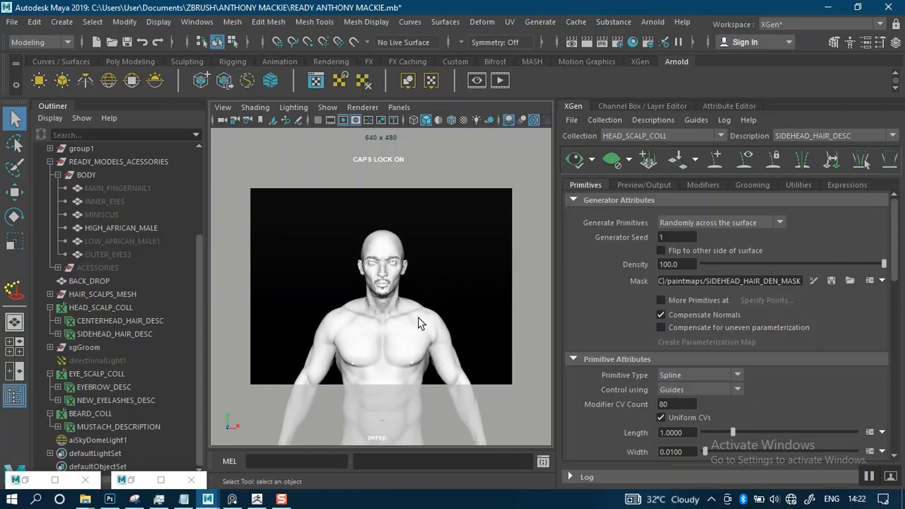
mouse_move(441, 344)
right_mouse_down("alt")
mouse_move(440, 311)
mouse_move(441, 343)
right_mouse_up("alt")
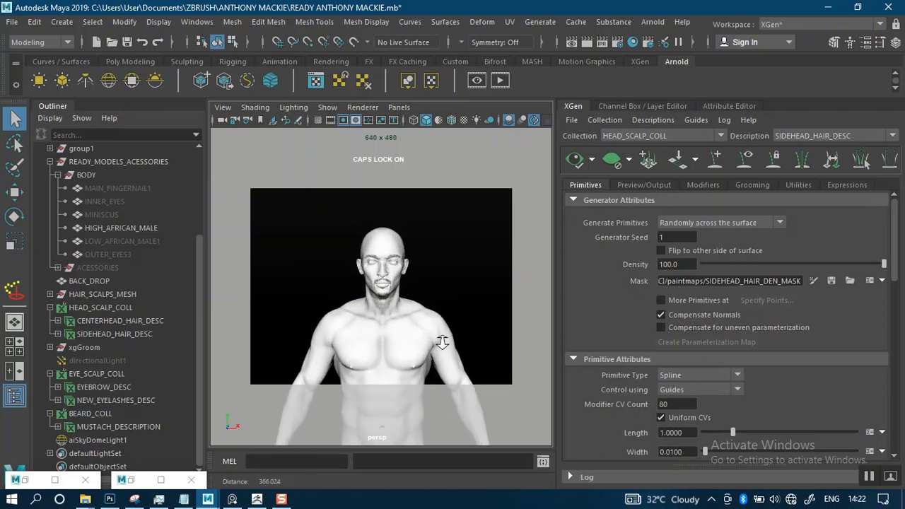
left_click(134, 482)
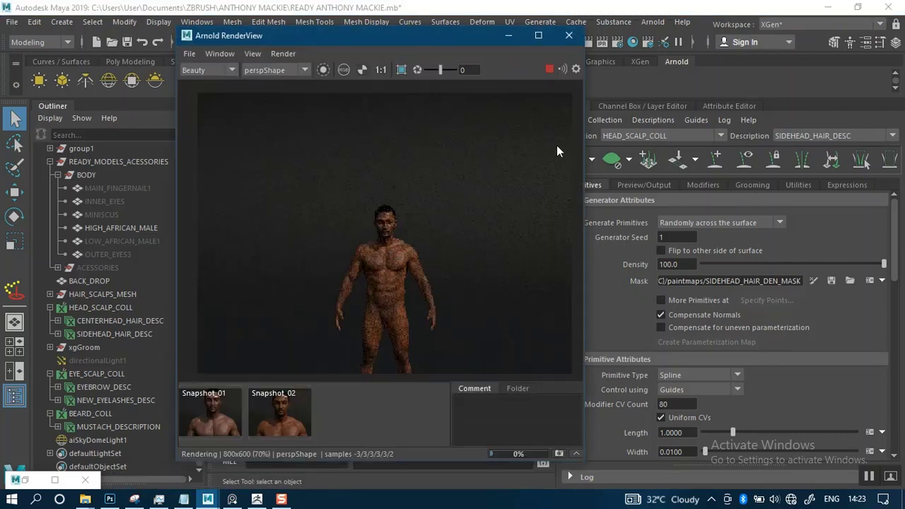
key("Escape")
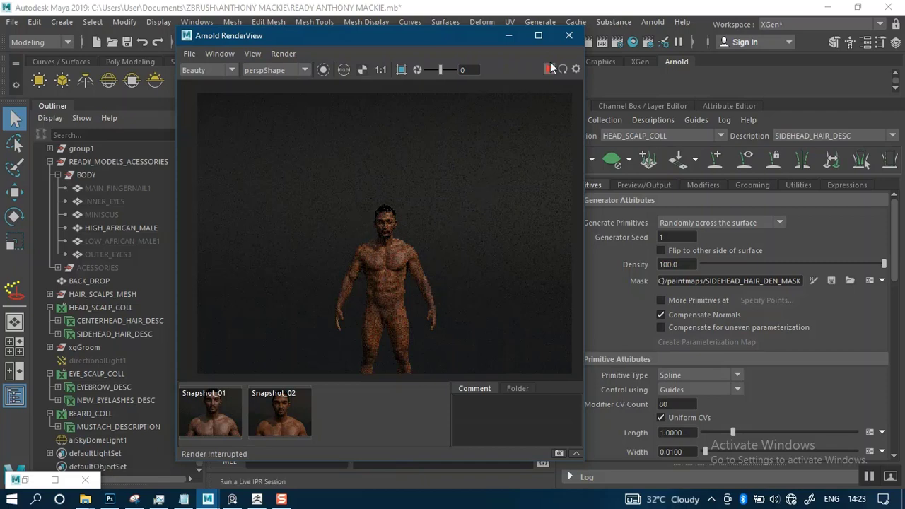
left_click(569, 35)
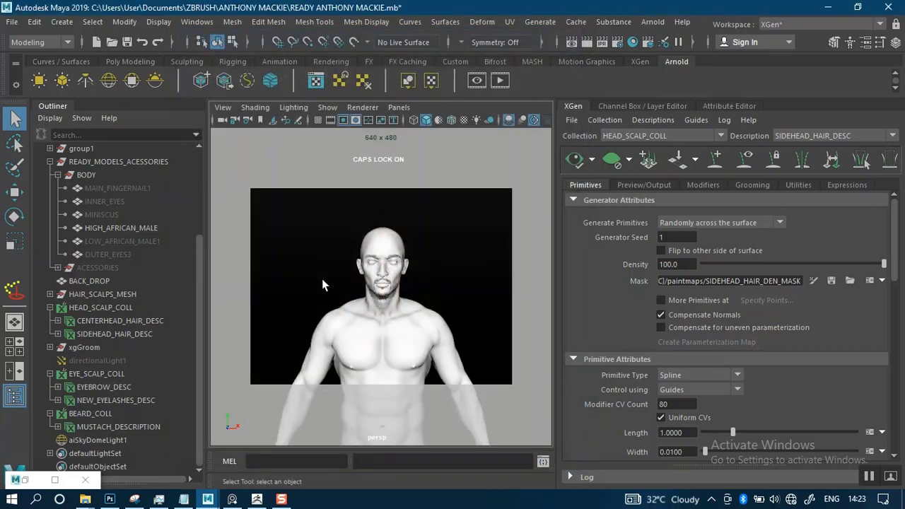
Step: Hide the BACK_DROP object and the aiSkyDomeLight1 light in the scene
scroll(367, 294, "down", 2)
scroll(366, 296, "up", 2)
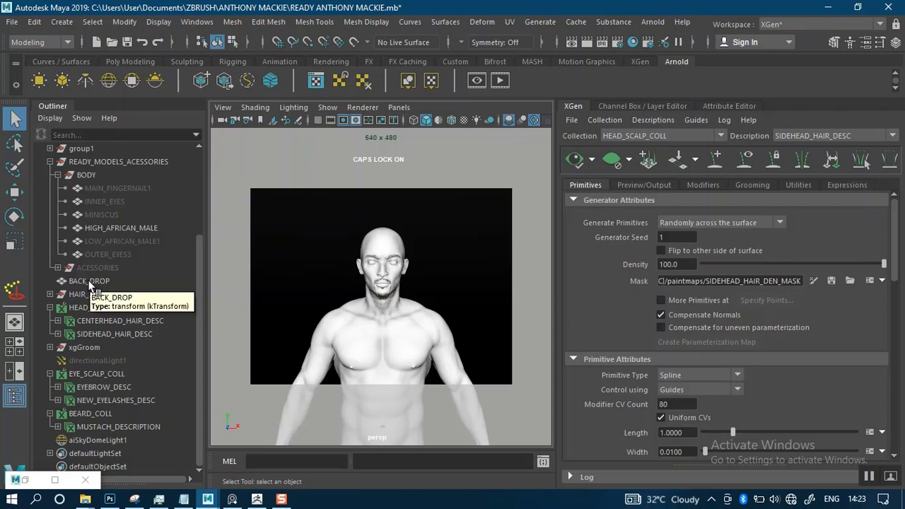
scroll(380, 331, "down", 4)
right_click_drag(374, 202, 395, 261, "alt")
right_click_drag(358, 155, 370, 263, "alt")
middle_click_drag(368, 283, 378, 320, "alt")
right_click_drag(378, 311, 376, 317, "alt")
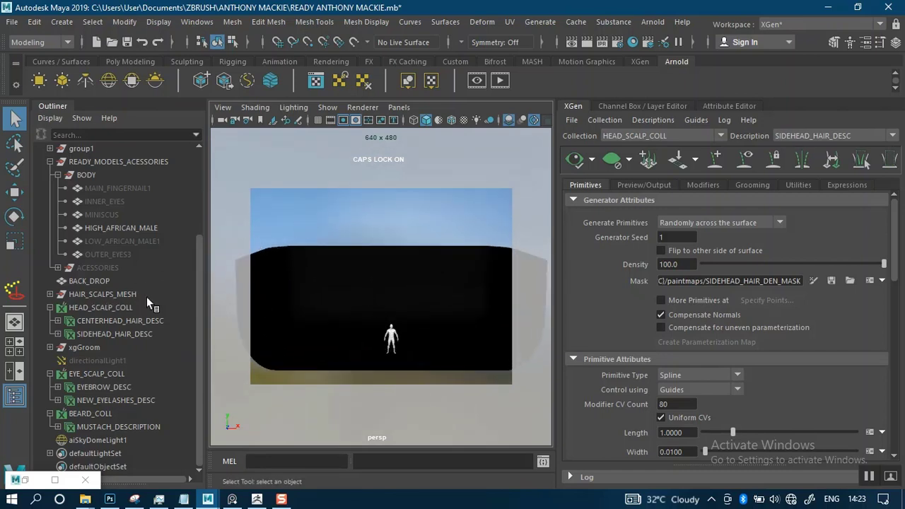
left_click(94, 281)
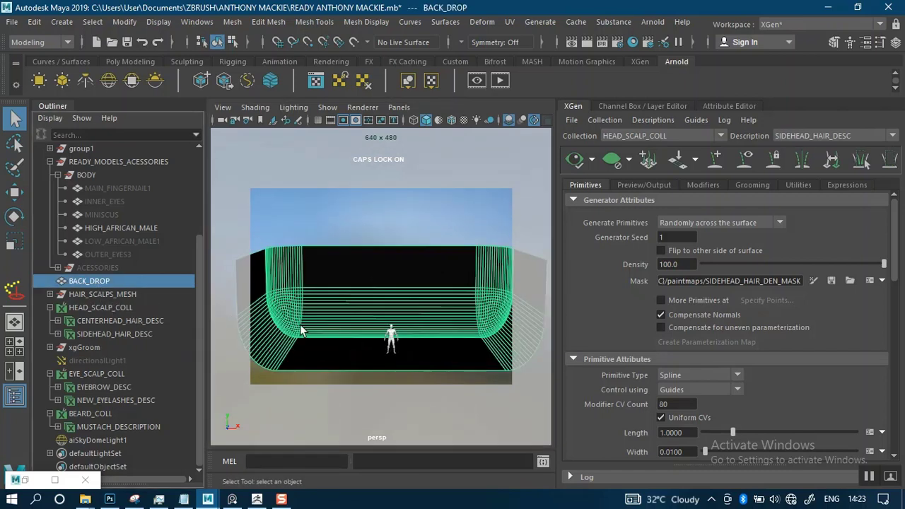
key("q")
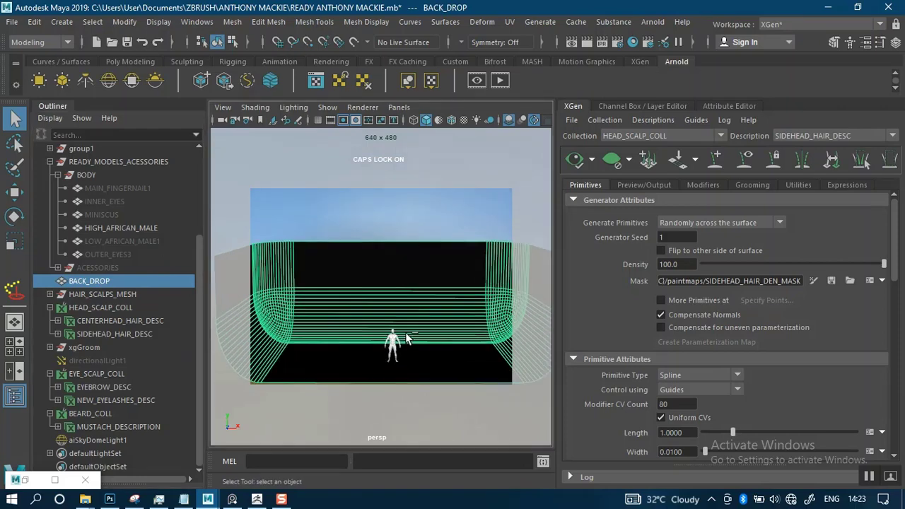
key("ctrl+h")
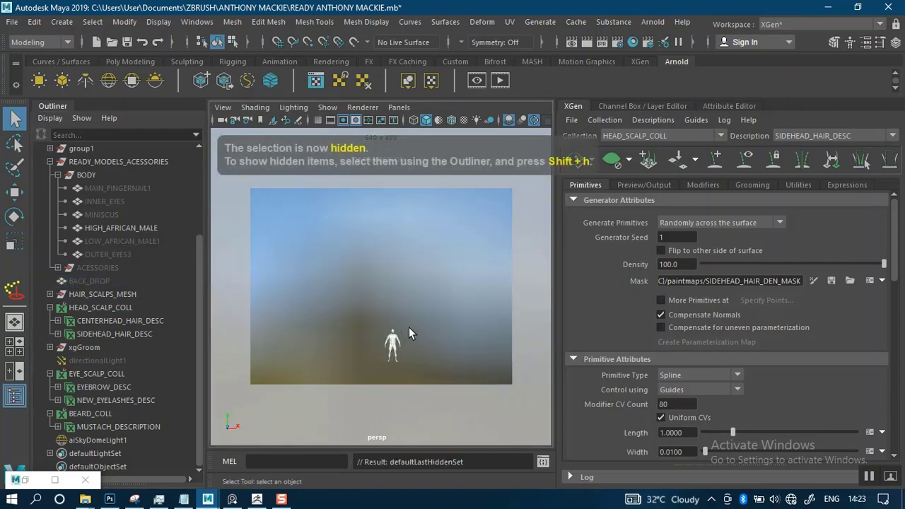
key("Caps_Lock")
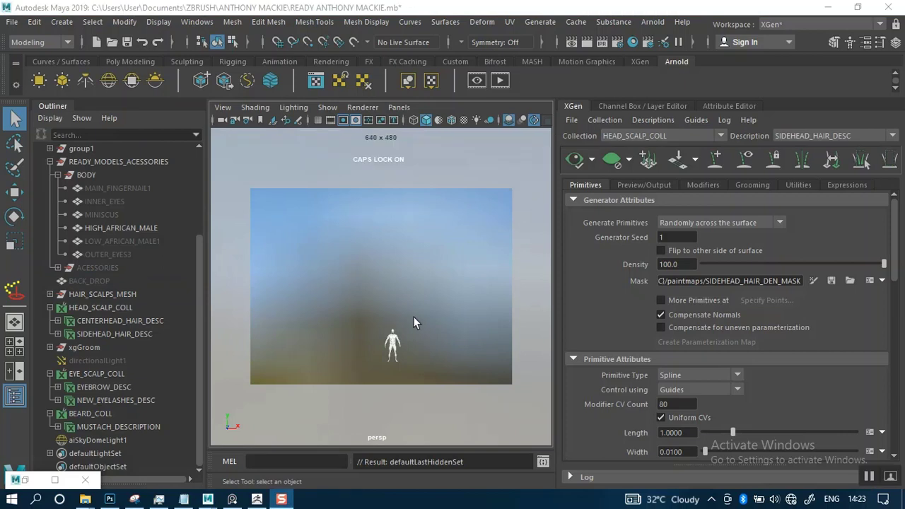
left_click(296, 286)
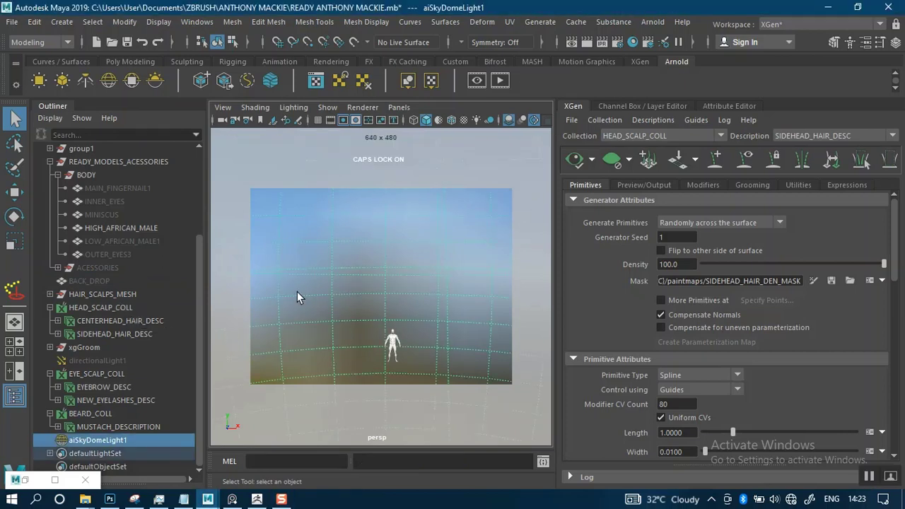
key("ctrl+h")
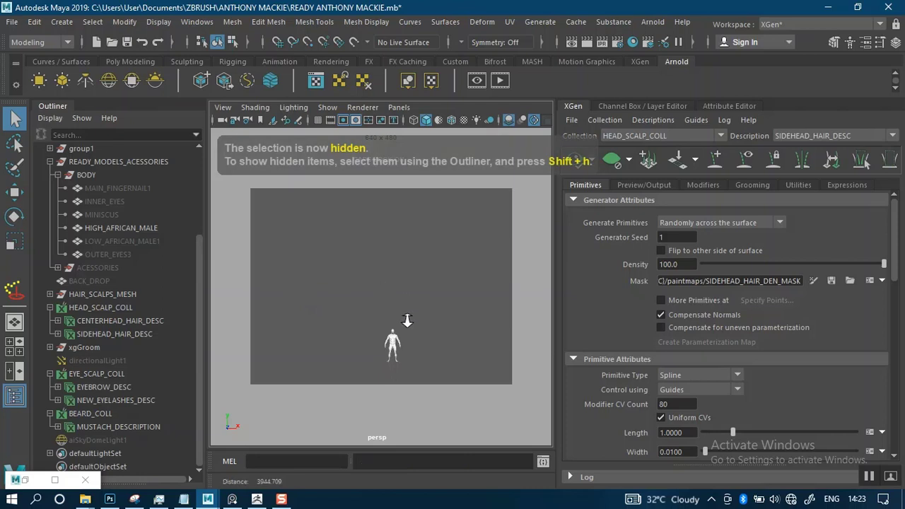
Step: Unhide the BACK_DROP object behind the full-body figure
right_click_drag(408, 320, 400, 345, "alt")
middle_click_drag(410, 331, 404, 267, "alt")
right_click_drag(405, 277, 445, 407, "alt")
middle_click_drag(447, 327, 405, 265, "alt")
right_click_drag(406, 265, 391, 280, "alt")
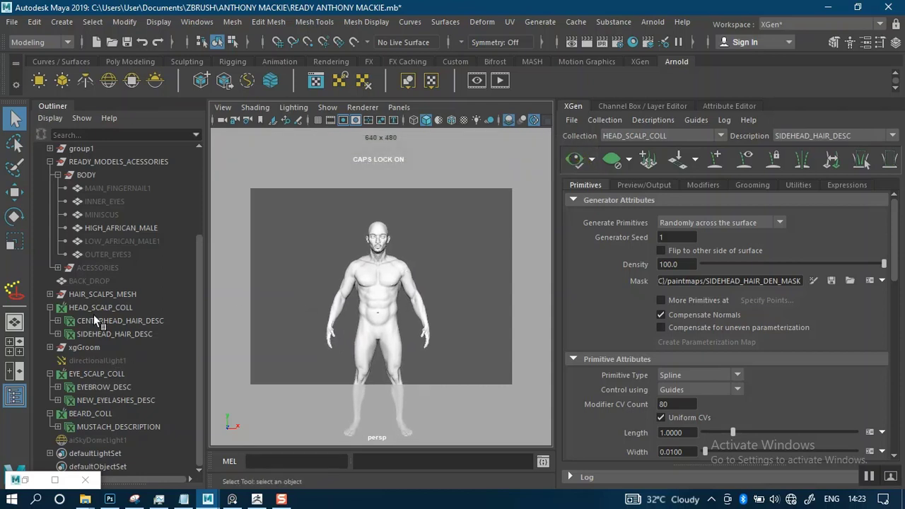
left_click(92, 281)
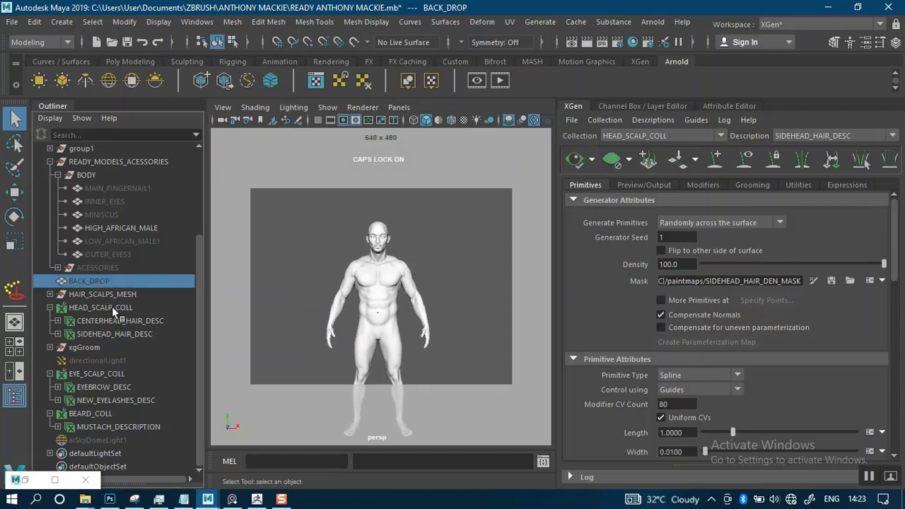
key("shift+h")
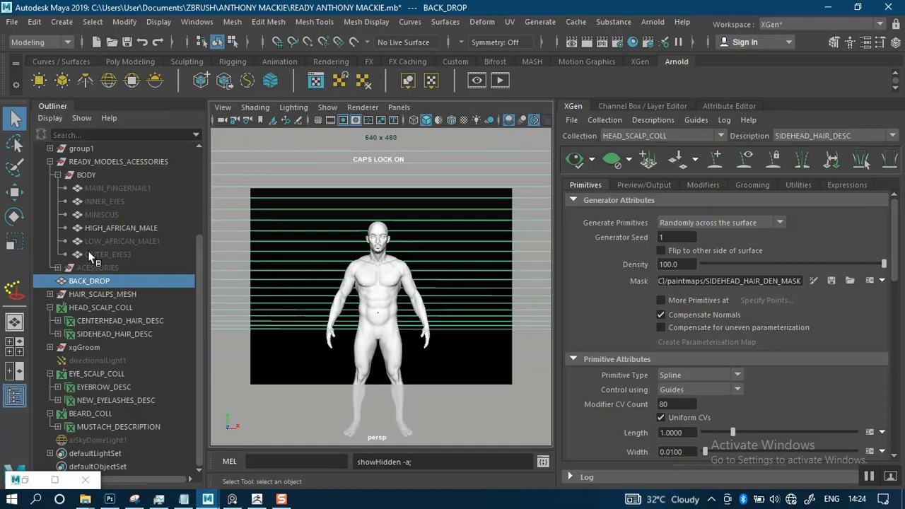
scroll(372, 281, "up", 1)
scroll(371, 282, "down", 2)
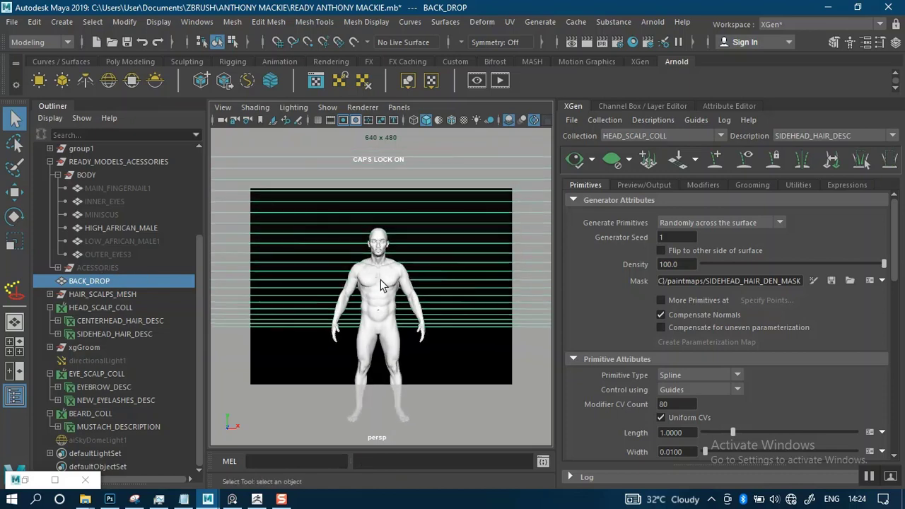
Step: Import the user preset LOW RENDER SETTINGS for the Arnold Renderer and check its sampling and image size settings
left_click(617, 43)
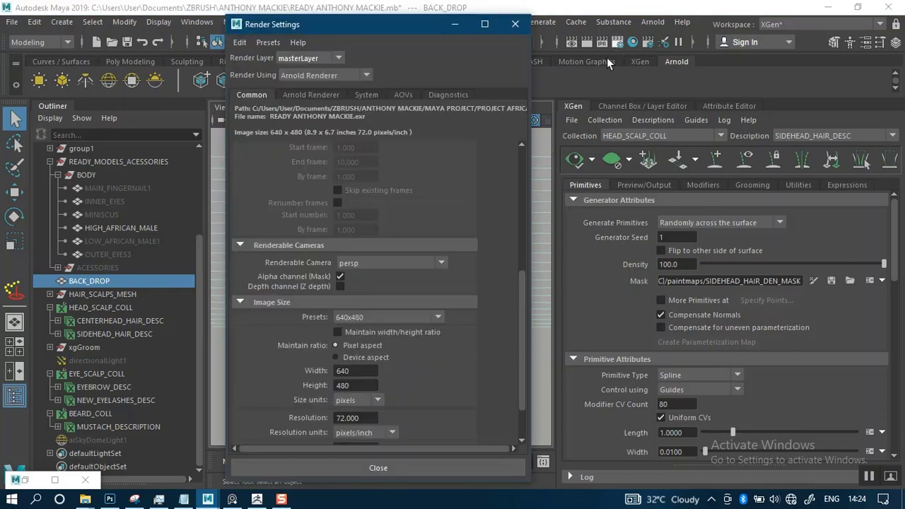
left_click(366, 75)
left_click(315, 125)
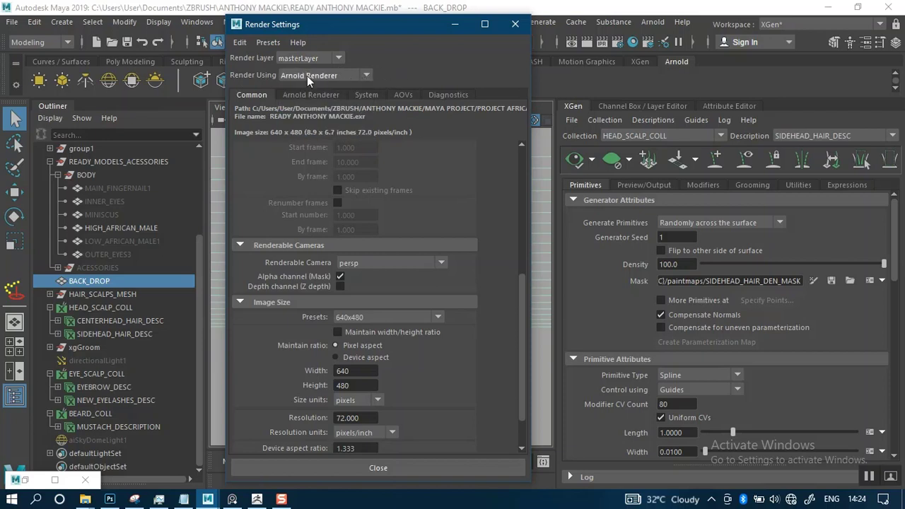
left_click(267, 42)
mouse_move(342, 95)
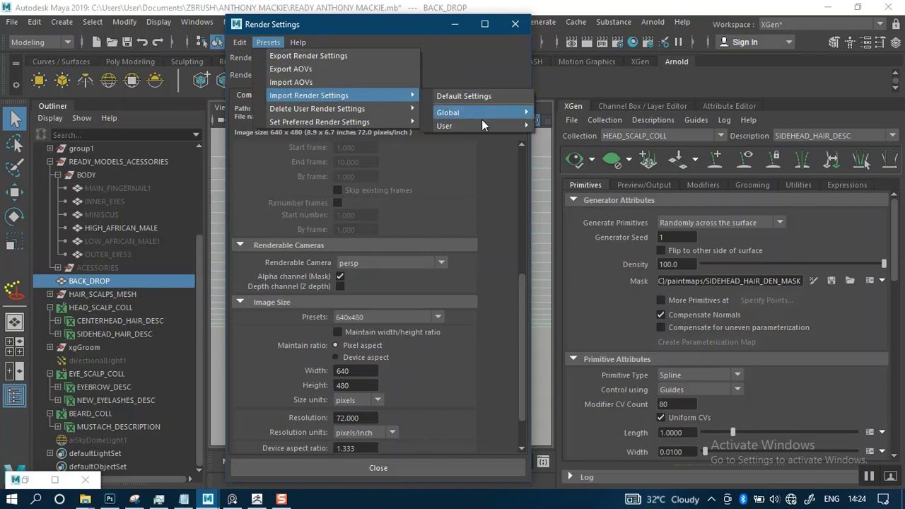
mouse_move(493, 126)
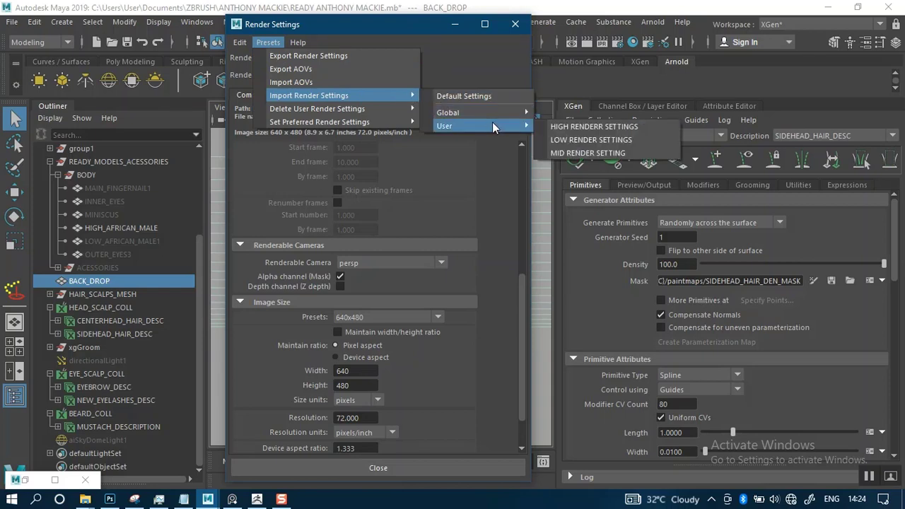
left_click(579, 140)
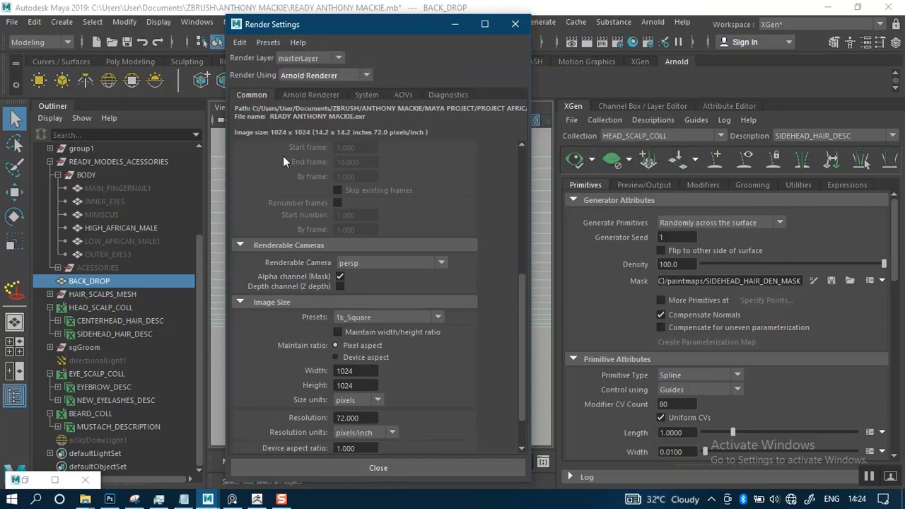
left_click(311, 96)
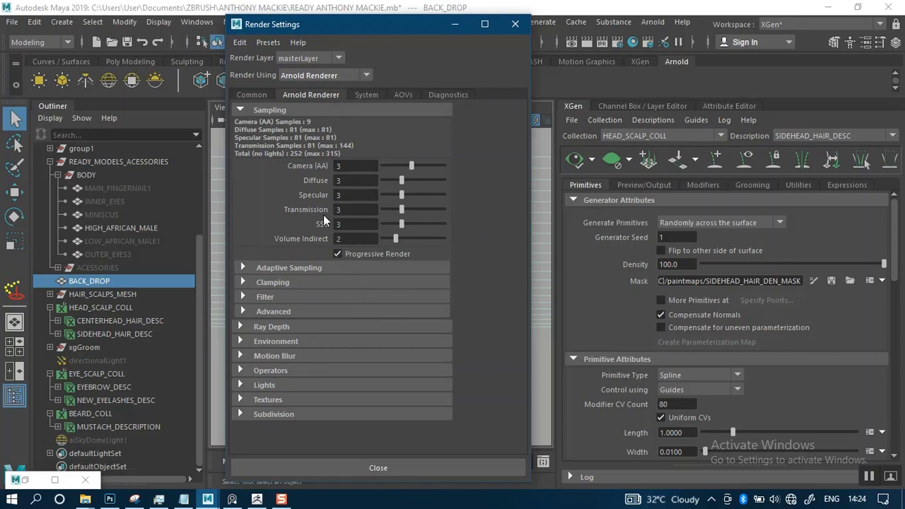
left_click(256, 95)
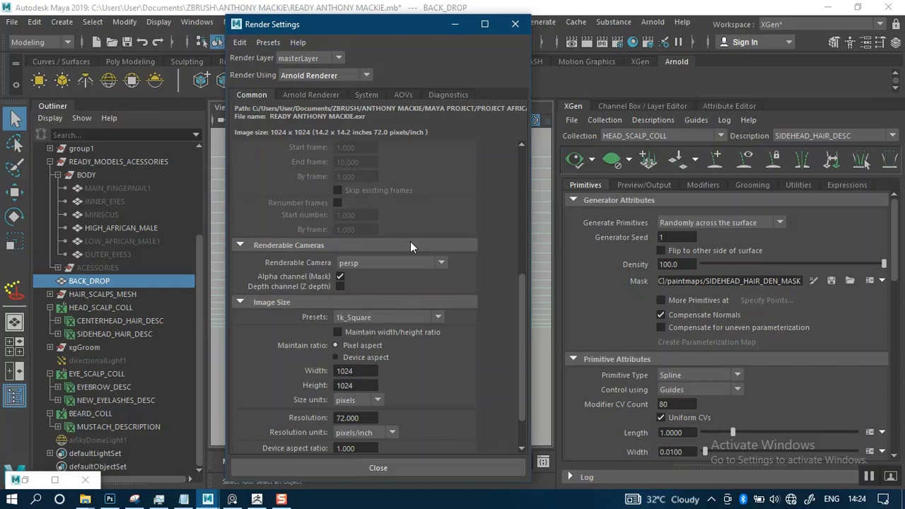
left_click(455, 28)
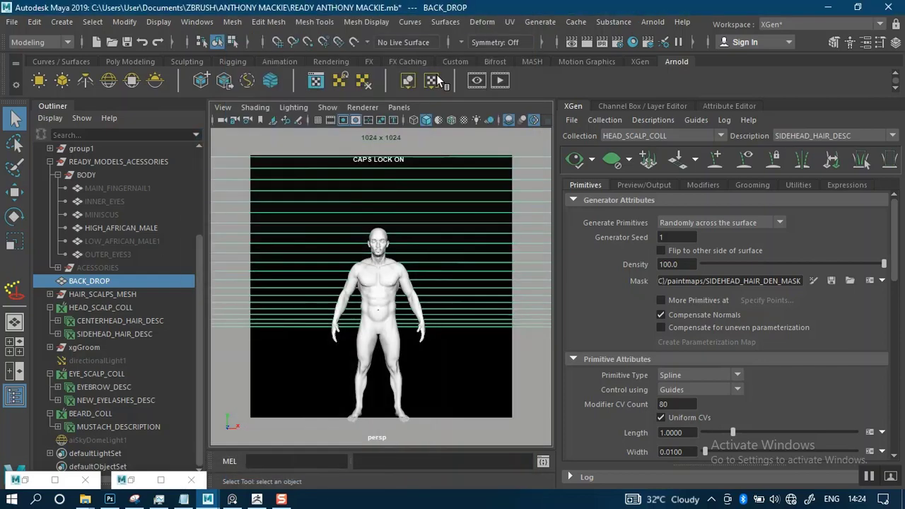
Step: Choose a test resolution in the Arnold RenderView and minimise the render window
left_click(478, 85)
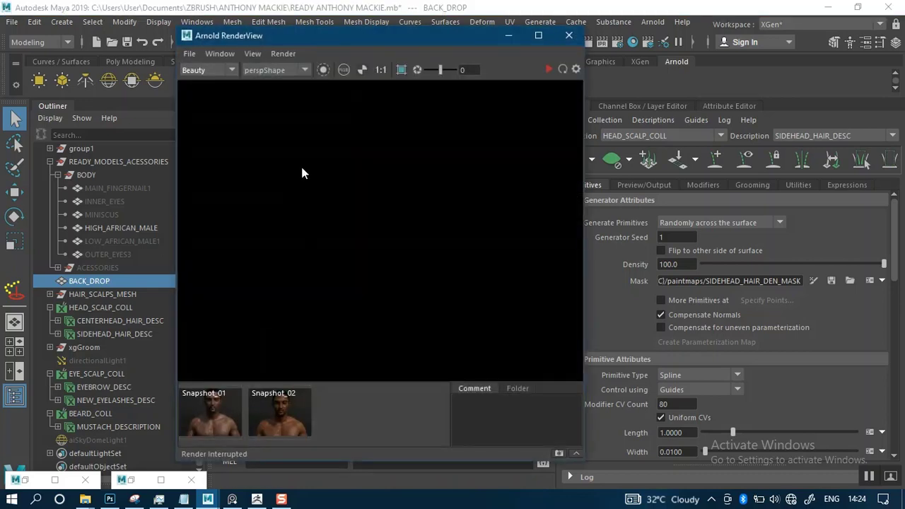
left_click(249, 55)
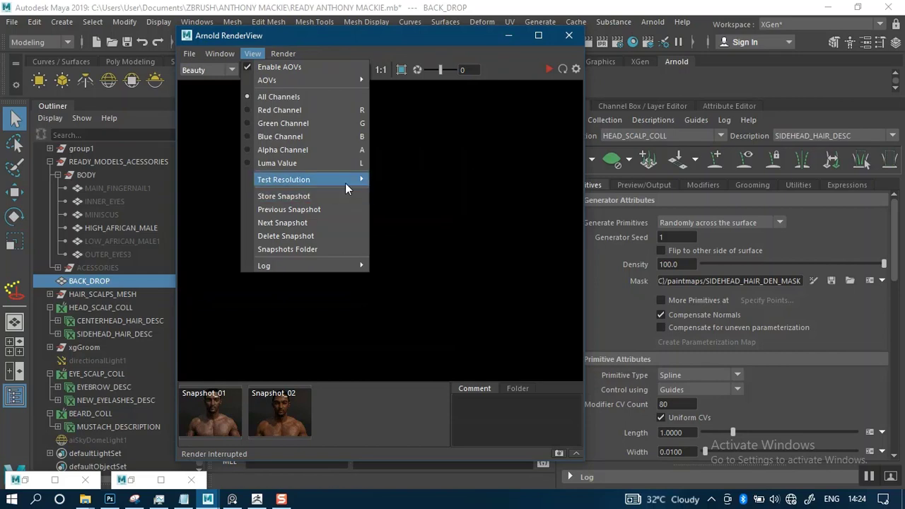
mouse_move(345, 183)
left_click(401, 217)
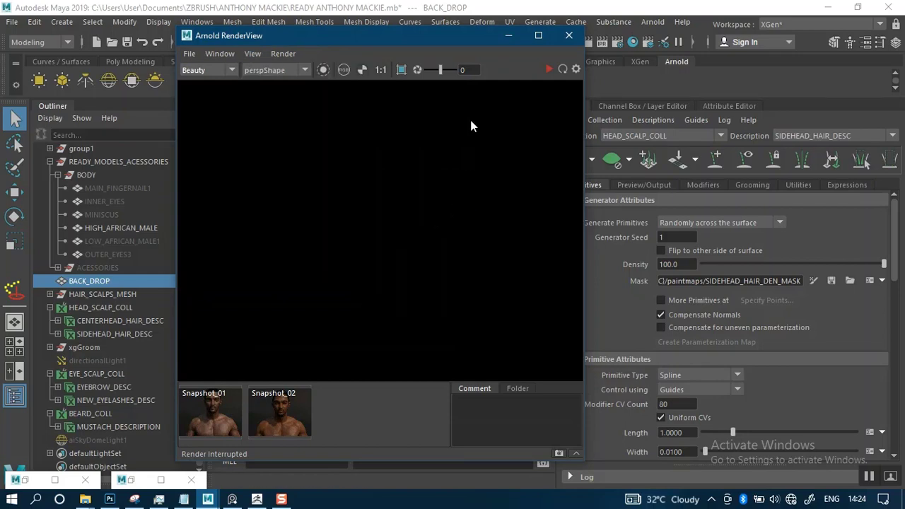
left_click(509, 36)
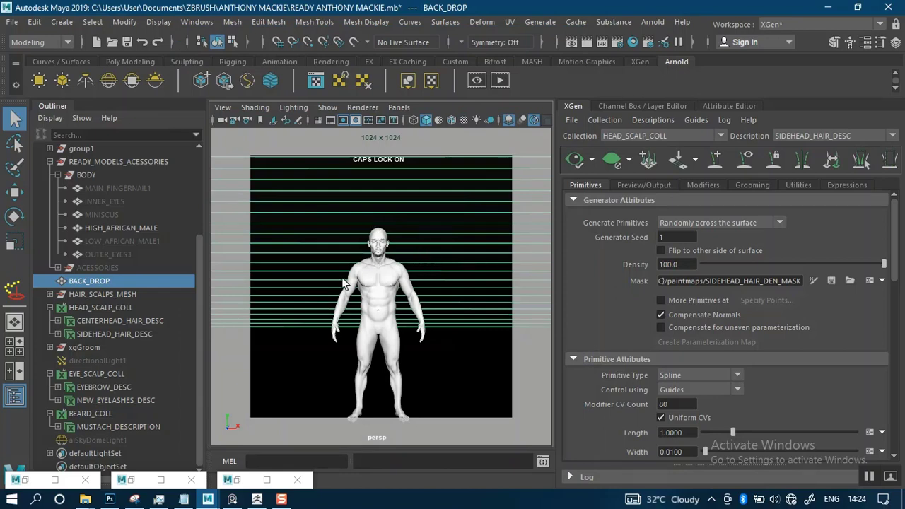
Step: Create a second Arnold SkyDome light around the character and the backdrop
scroll(410, 283, "down", 3)
scroll(421, 267, "up", 1)
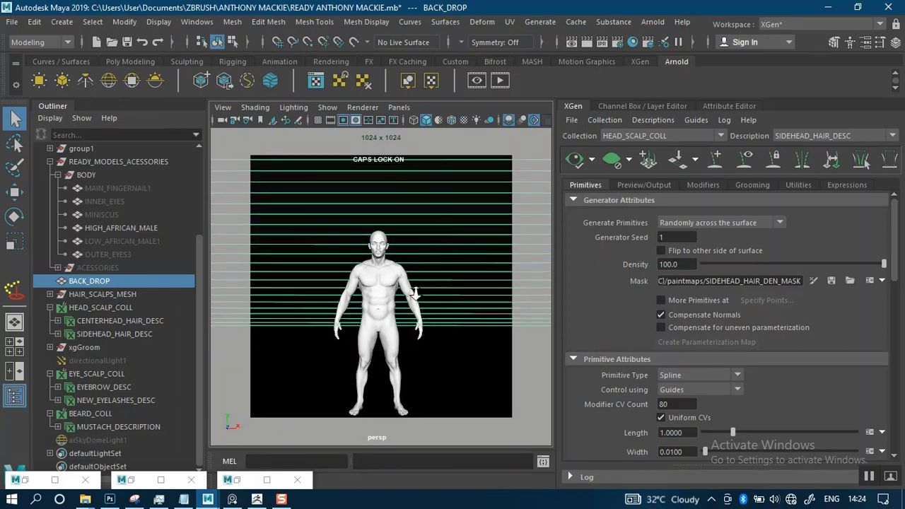
scroll(416, 293, "down", 4)
scroll(406, 224, "down", 3)
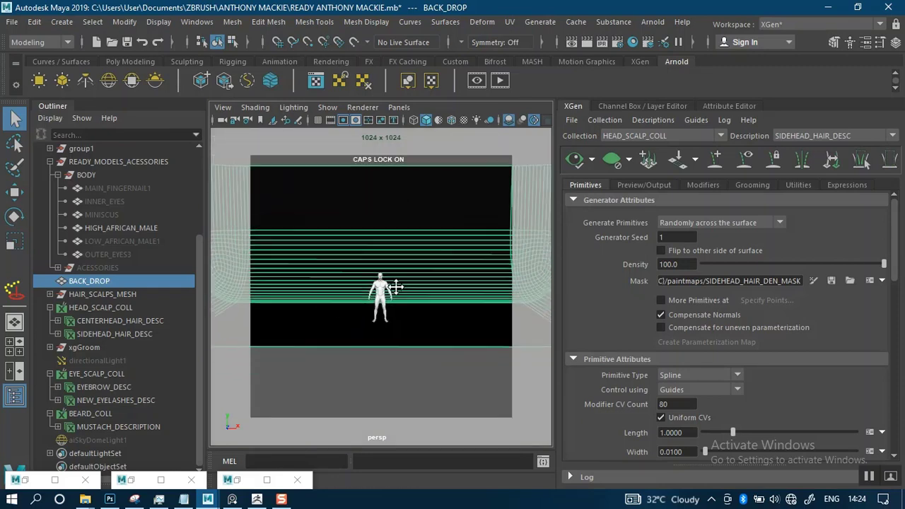
middle_click_drag(396, 287, 393, 362, "alt")
scroll(393, 269, "down", 1)
scroll(356, 247, "down", 3)
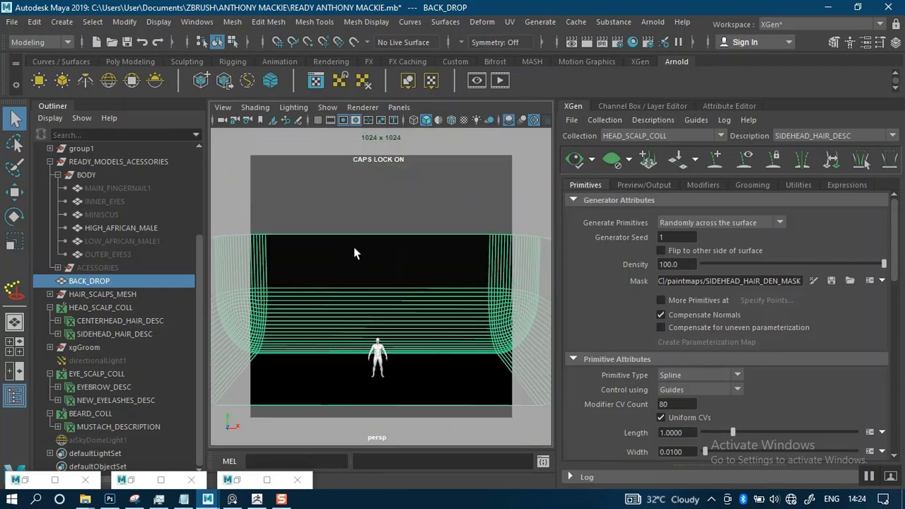
middle_click_drag(358, 242, 375, 220, "alt")
scroll(375, 219, "down", 1)
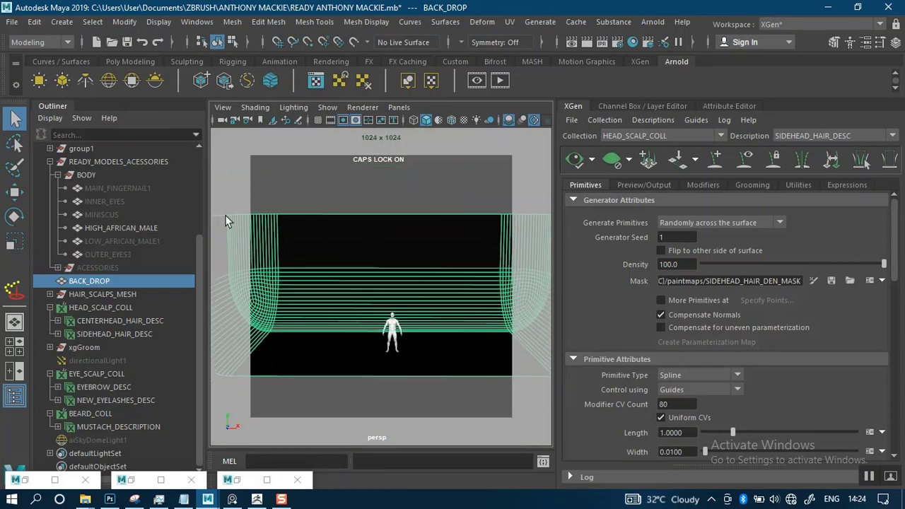
left_click(109, 82)
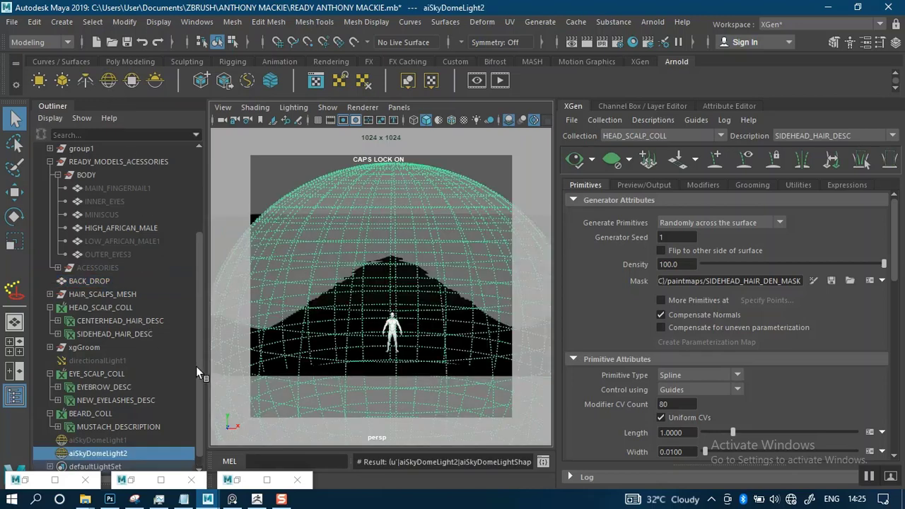
Step: Turn off the resolution gate and scale aiSkyDomeLight2 up uniformly until it encloses the whole backdrop
scroll(375, 297, "down", 3)
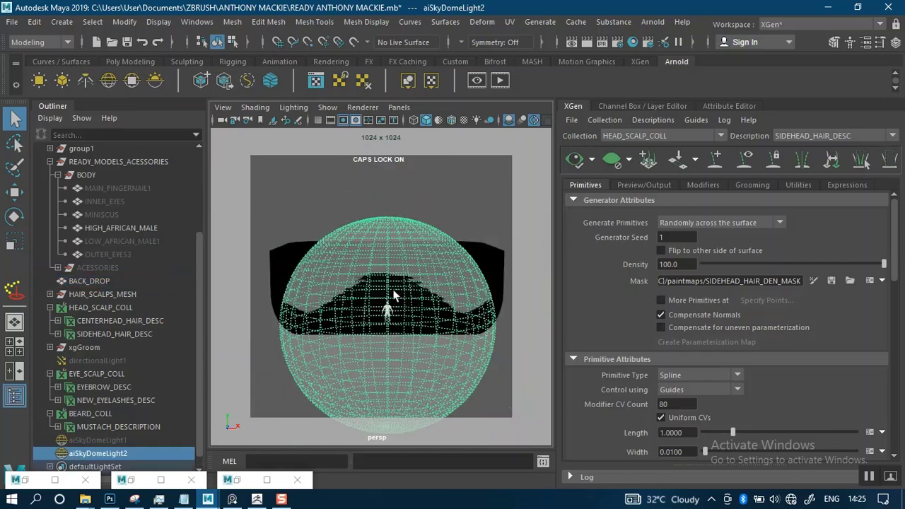
left_click(345, 124)
left_click_drag(386, 306, 455, 344, "alt")
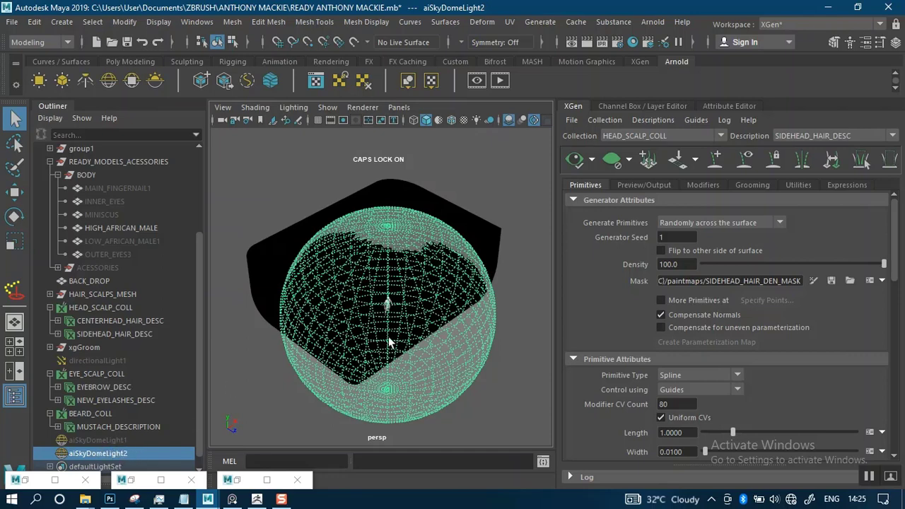
scroll(425, 304, "up", 2)
key("r")
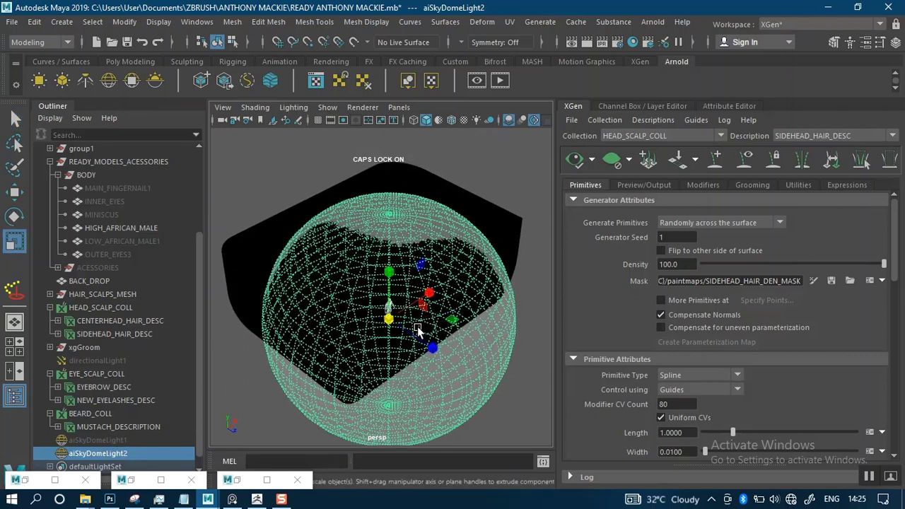
left_click_drag(391, 327, 658, 435)
scroll(418, 247, "down", 5)
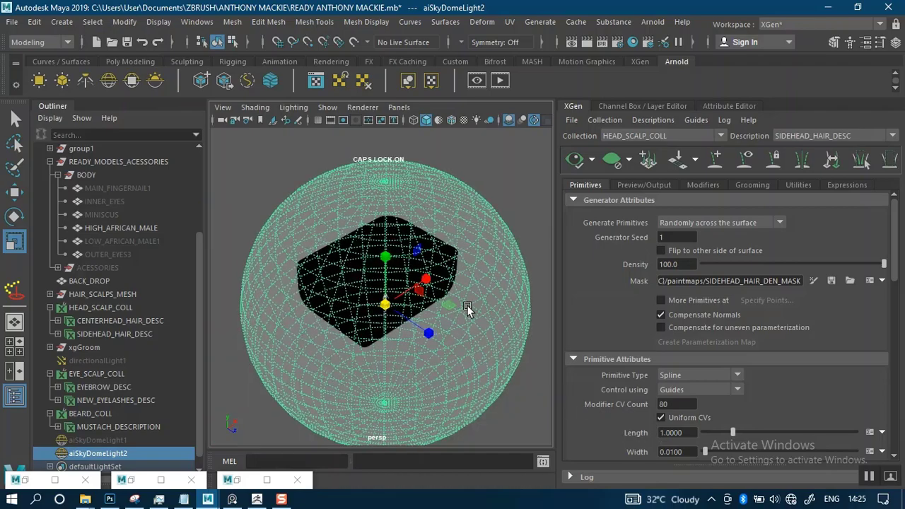
left_click_drag(467, 307, 423, 275, "alt")
mouse_move(423, 273)
right_mouse_down("alt")
mouse_move(427, 313)
mouse_move(448, 351)
mouse_move(417, 261)
right_mouse_up("alt")
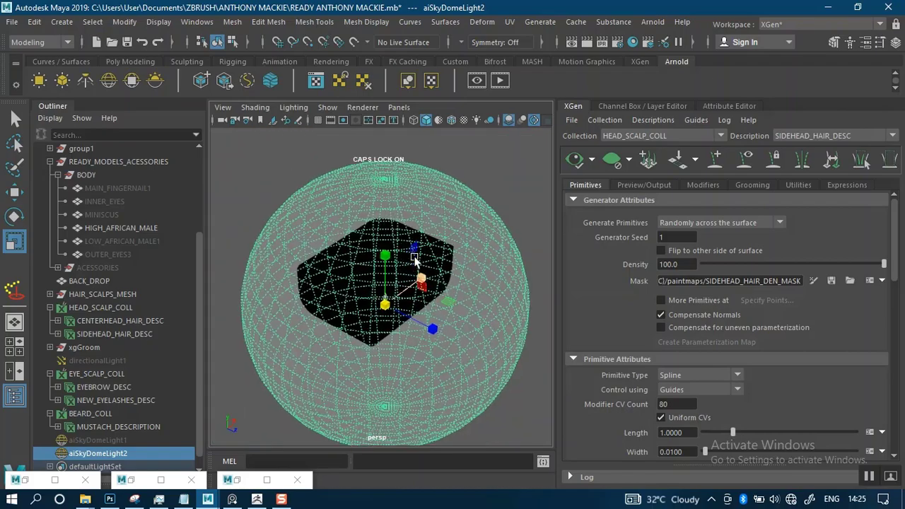
left_click_drag(417, 261, 361, 289, "alt")
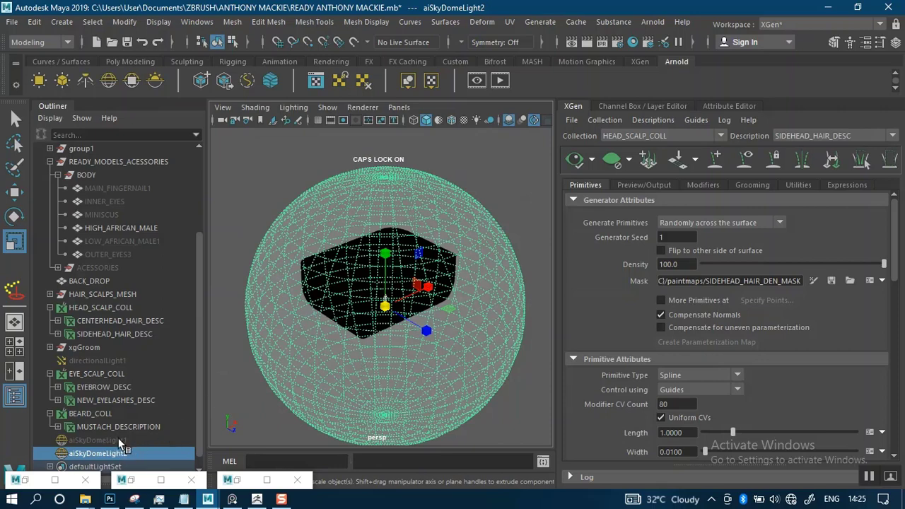
Step: Check the attributes of aiSkyDomeLight1 and compare them with those of aiSkyDomeLight2
left_click(118, 439)
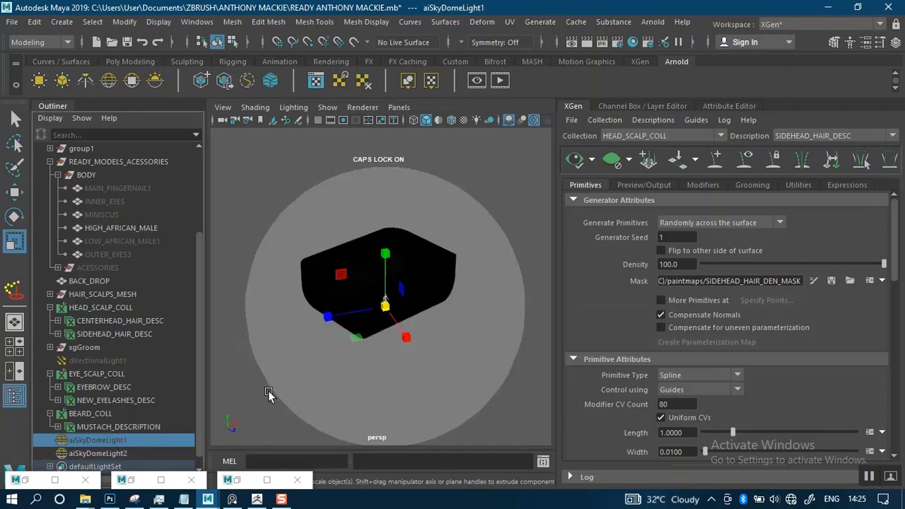
left_click(725, 106)
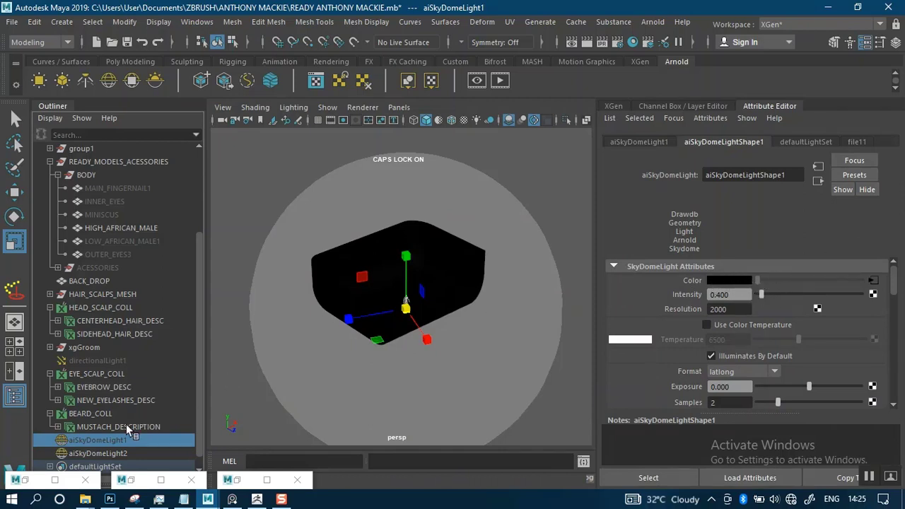
left_click(106, 453)
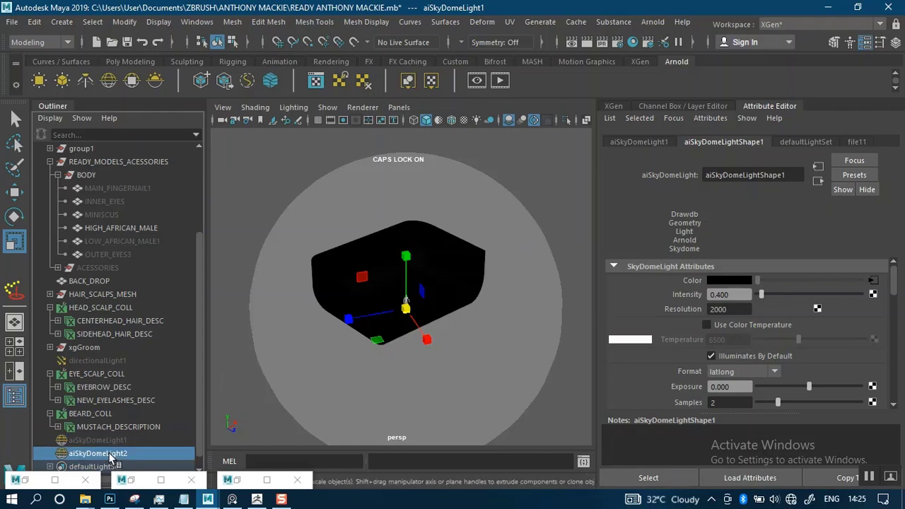
left_click(874, 280)
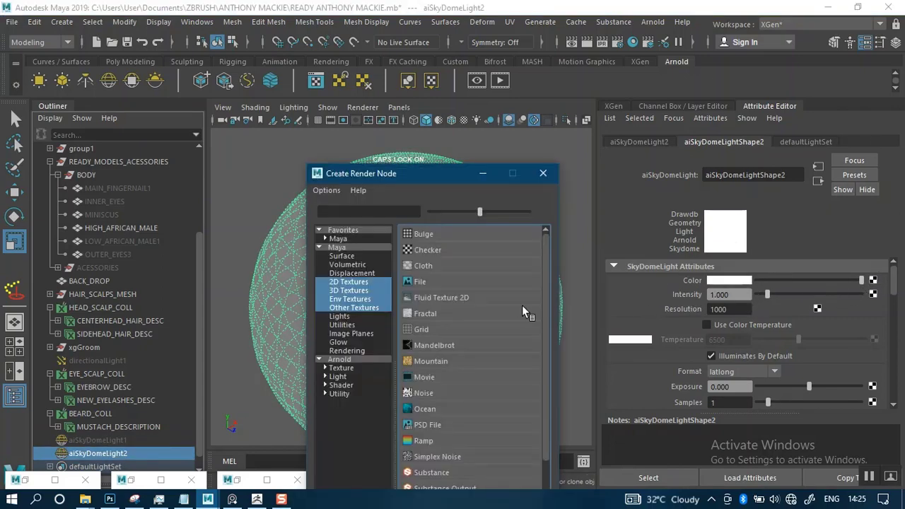
left_click(543, 176)
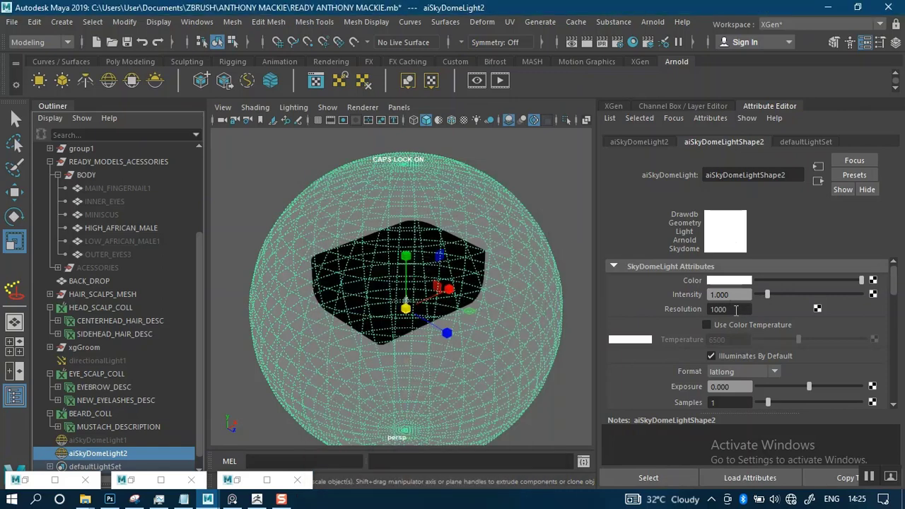
Step: Set aiSkyDomeLight2's resolution to 2000, its samples to 2 and its intensity to 0.4
left_click(693, 309)
key("Return")
type("2")
key("Return")
left_click_drag(733, 294, 698, 294)
type("0.4")
key("Return")
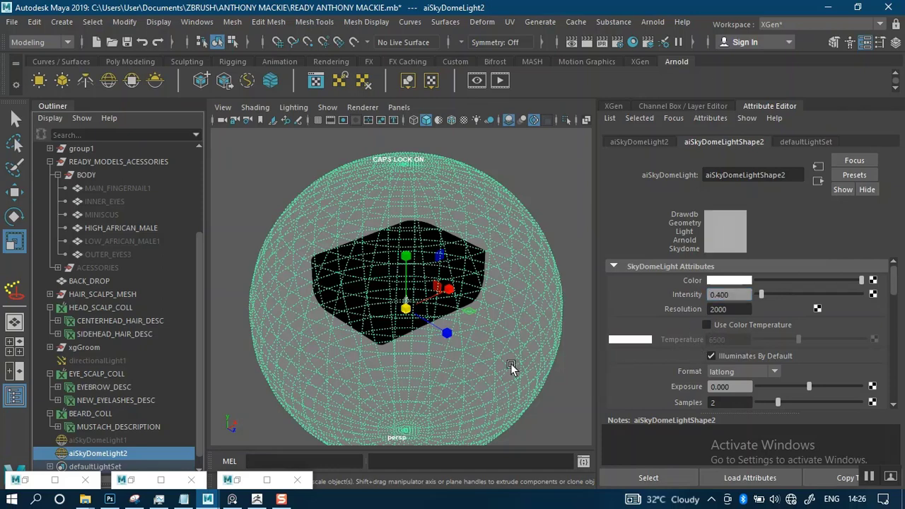
Step: Compare both sky dome lights and connect a File texture to the color of aiSkyDomeLight2
left_click(95, 439)
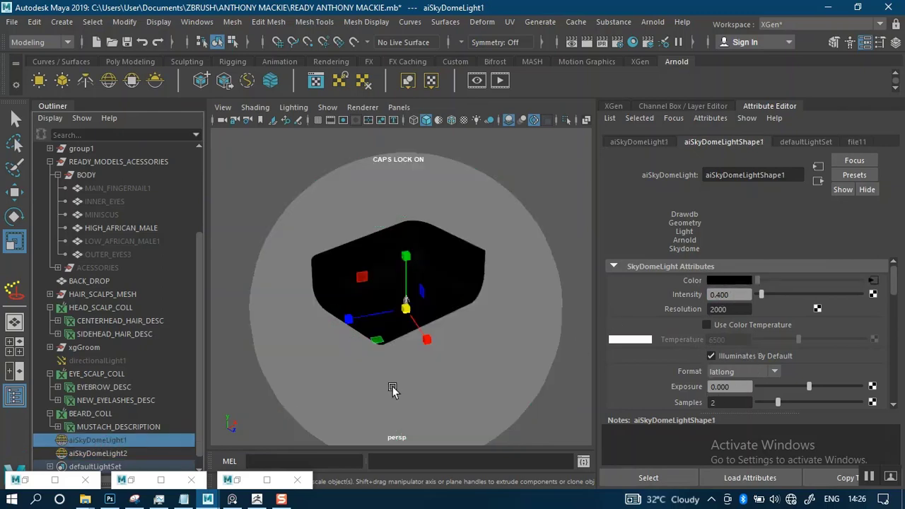
left_click(108, 453)
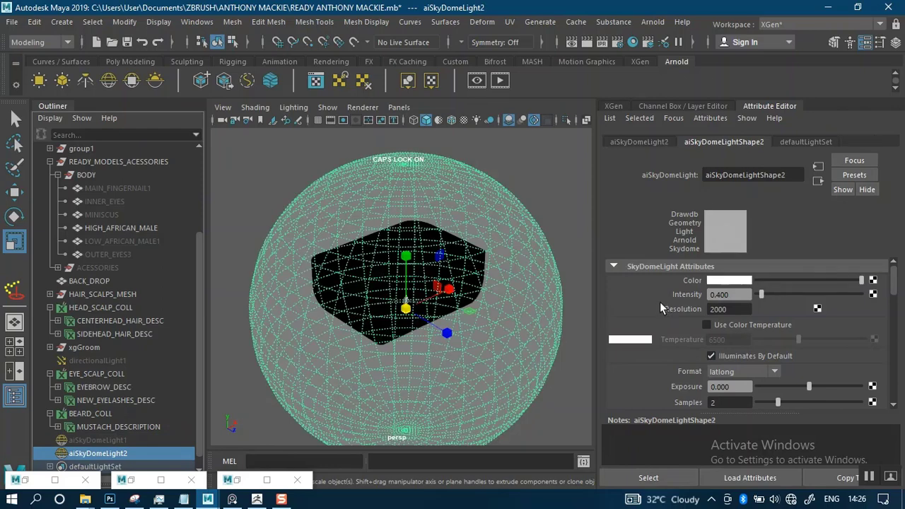
left_click(872, 280)
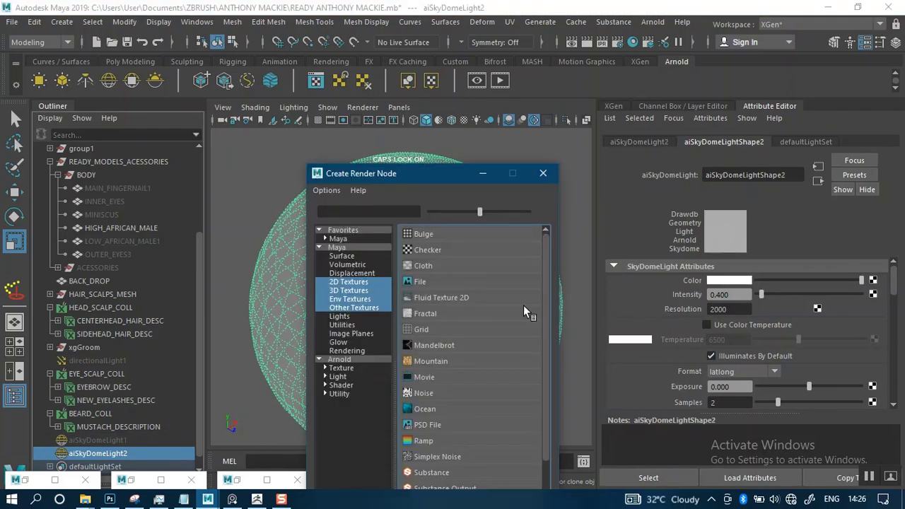
left_click(420, 281)
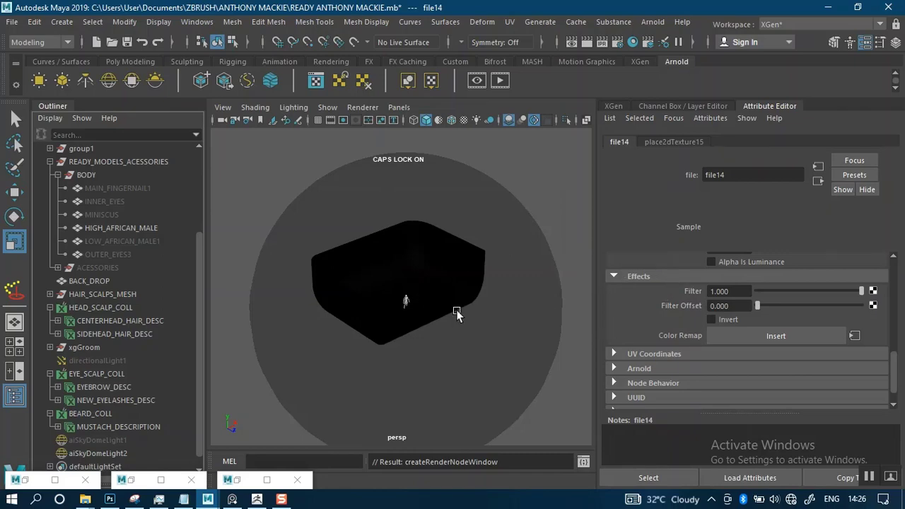
Step: Switch to the File Explorer window and open the Substance Painter folder under C:\Program Files\Allegorithmic
mouse_move(86, 500)
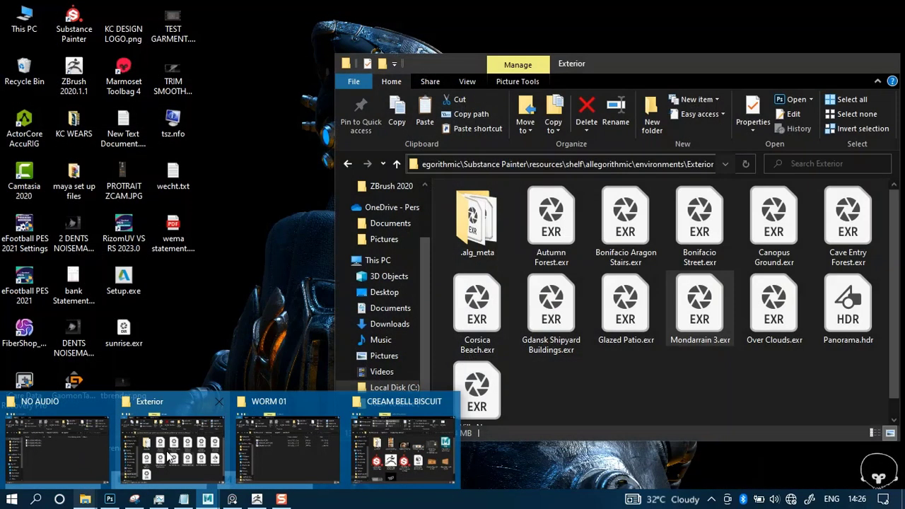
left_click(171, 452)
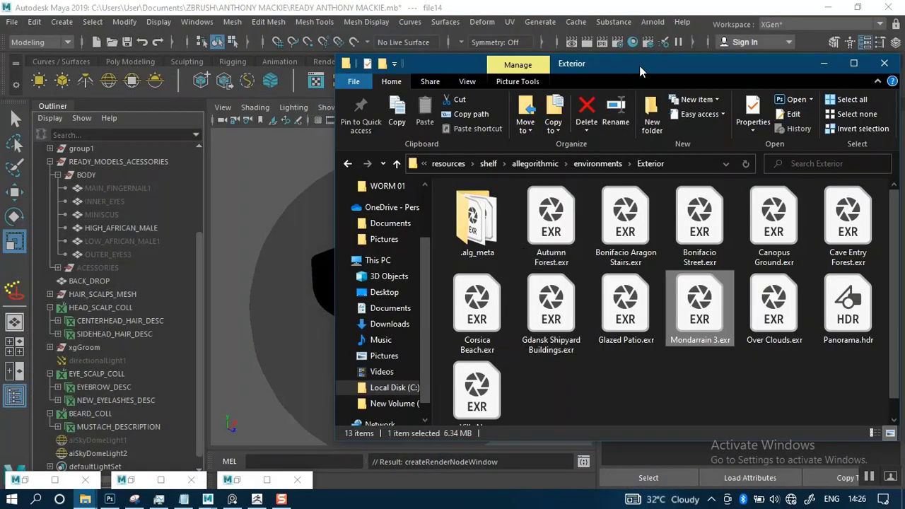
left_click_drag(639, 66, 517, 69)
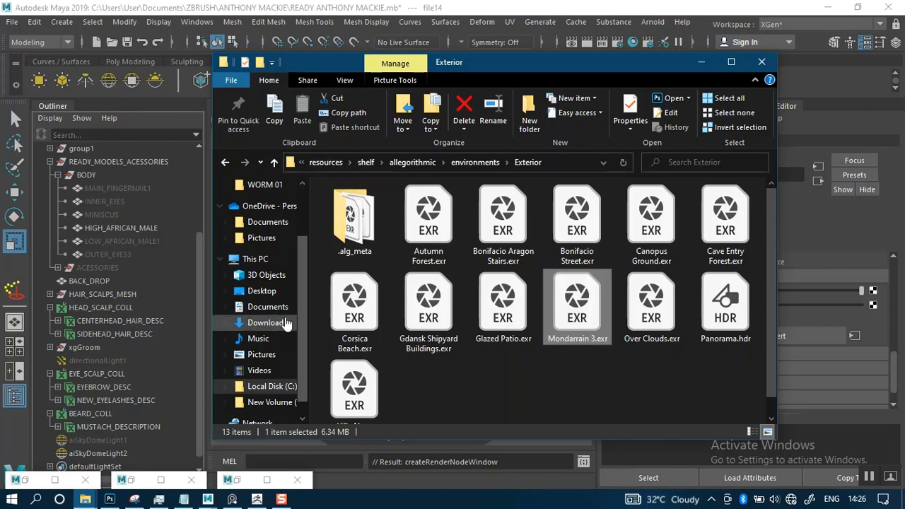
left_click(285, 386)
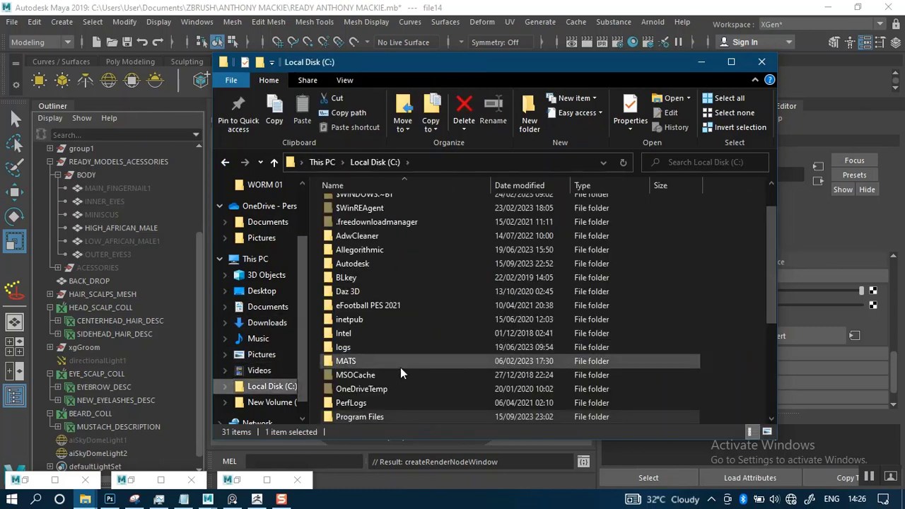
double_click(388, 415)
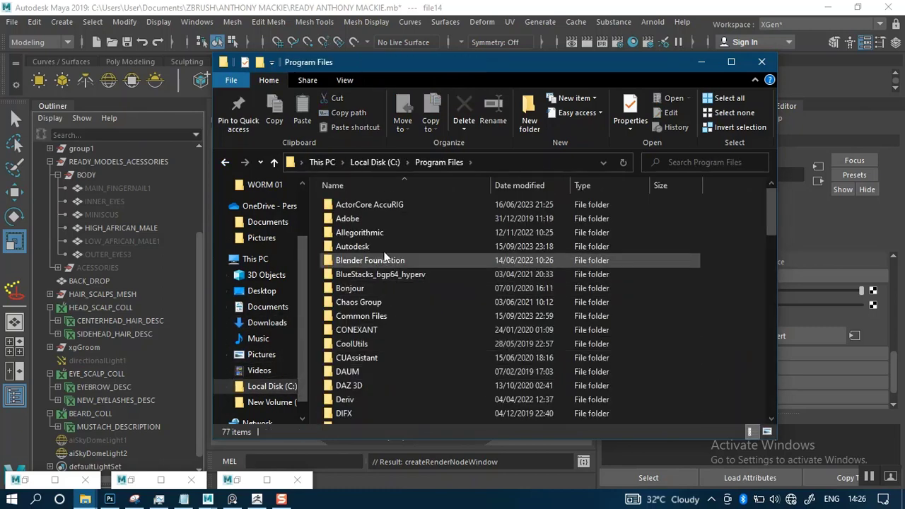
double_click(389, 234)
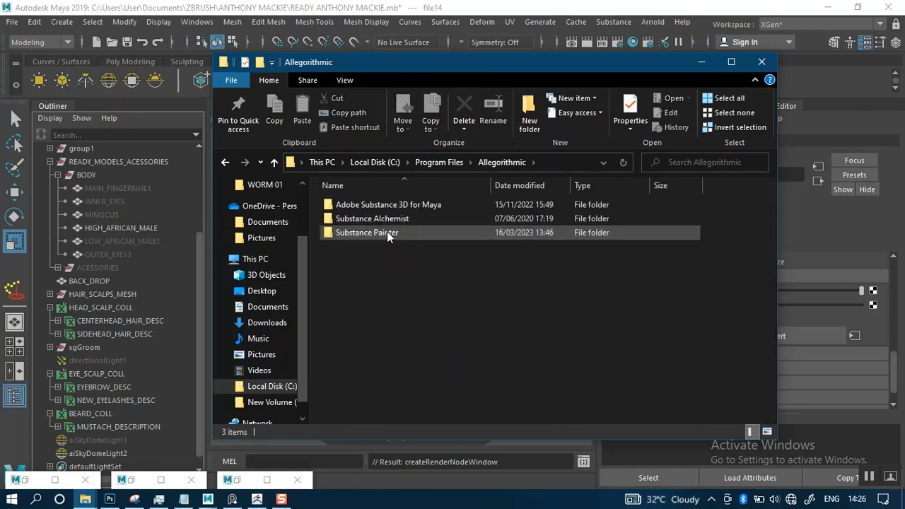
double_click(388, 233)
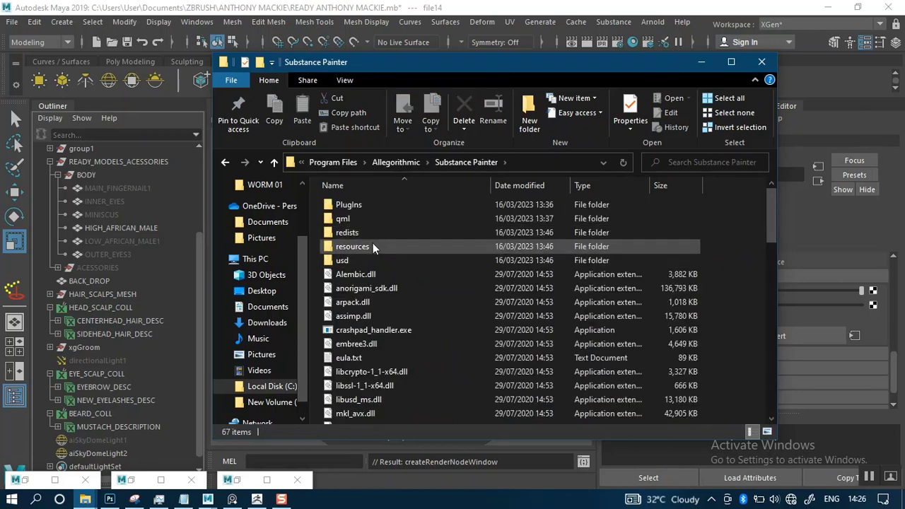
Step: Open the Exterior environments folder through resources, shelf, allegorithmic and environments
double_click(373, 245)
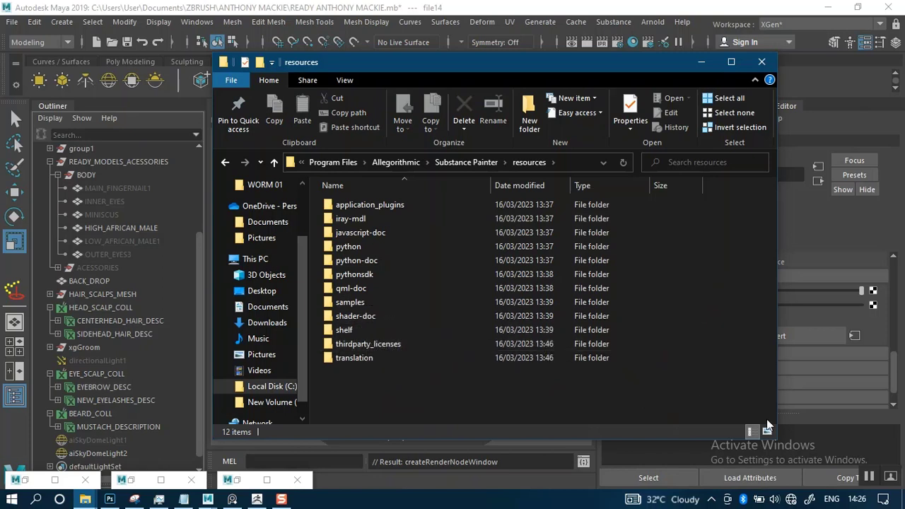
double_click(372, 330)
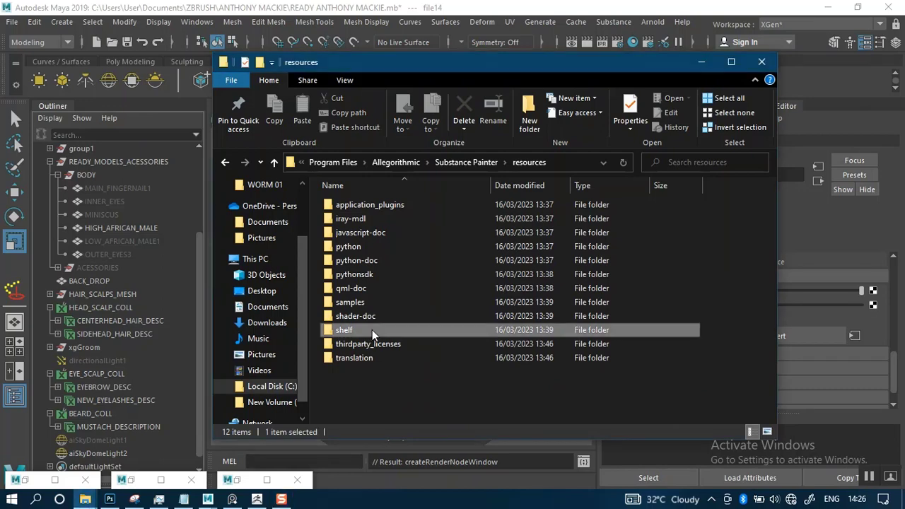
double_click(384, 205)
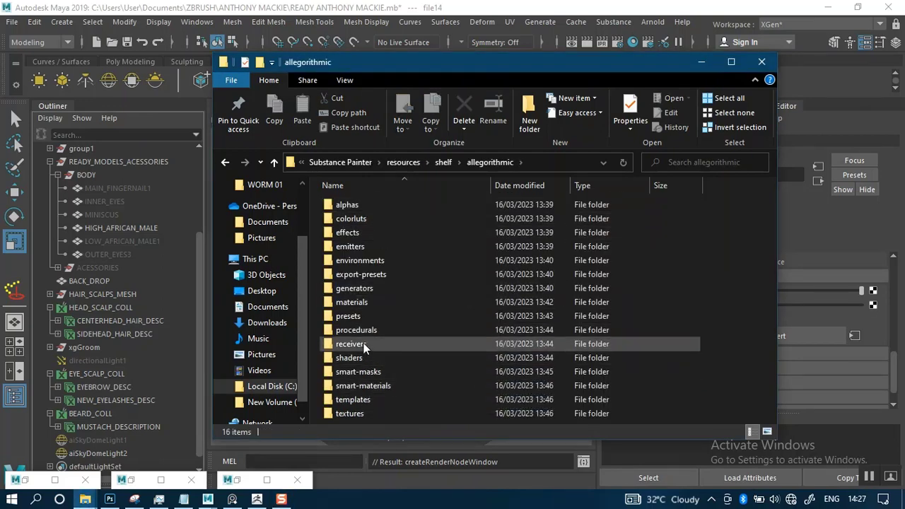
left_click(376, 260)
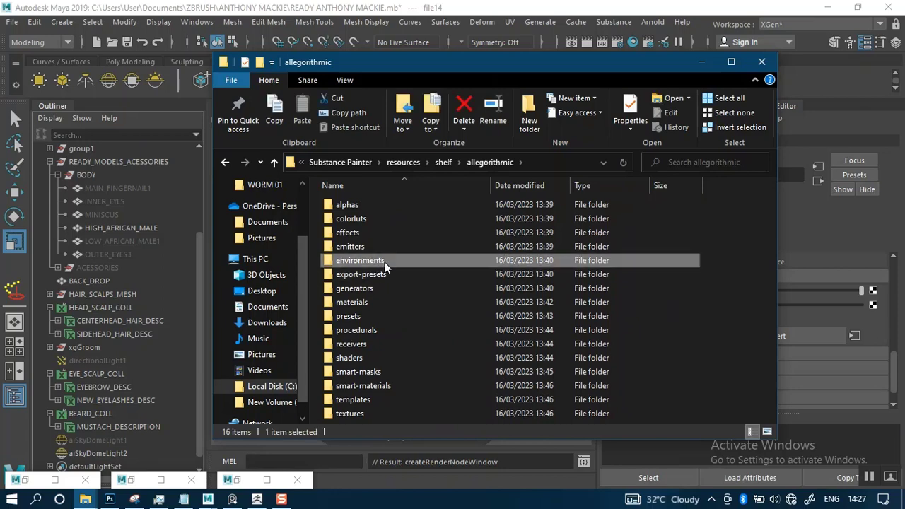
double_click(410, 259)
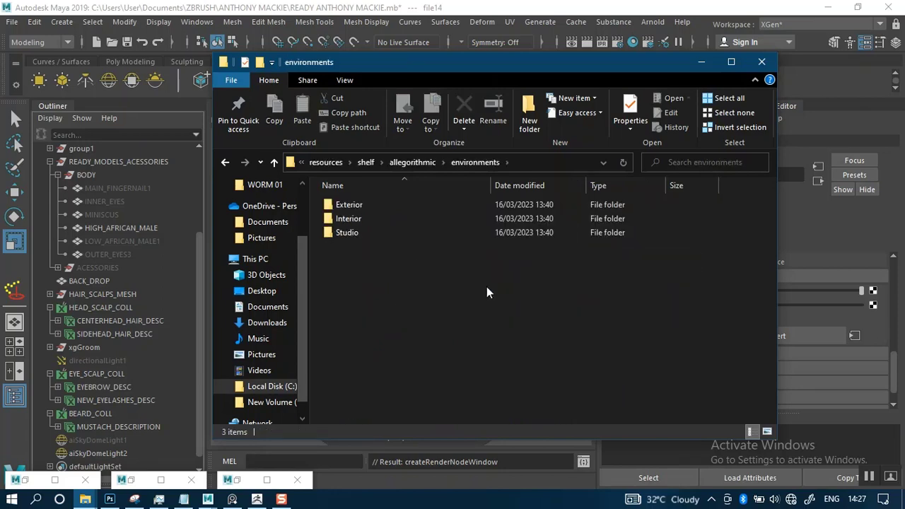
double_click(374, 205)
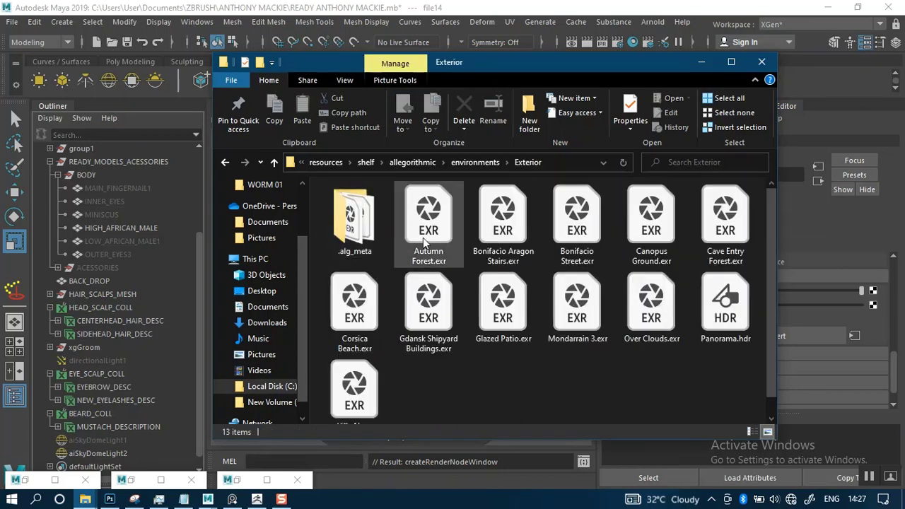
double_click(577, 320)
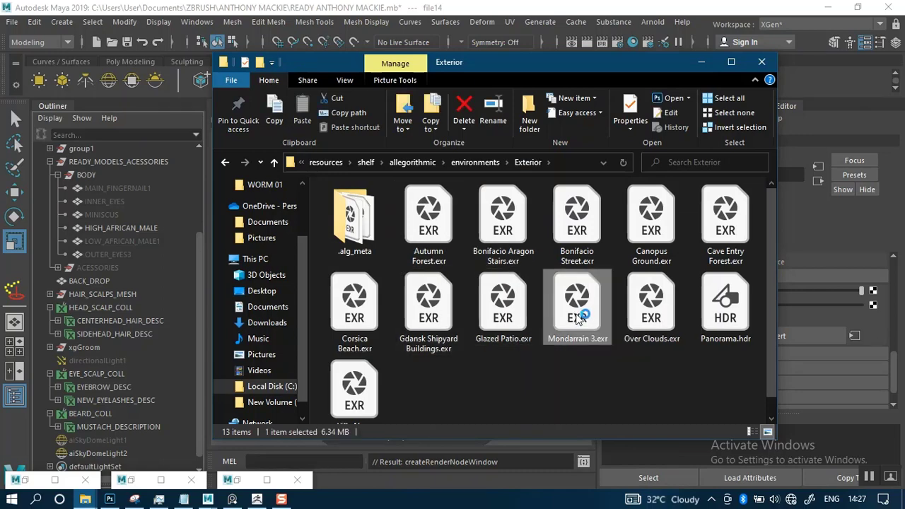
left_click(421, 369)
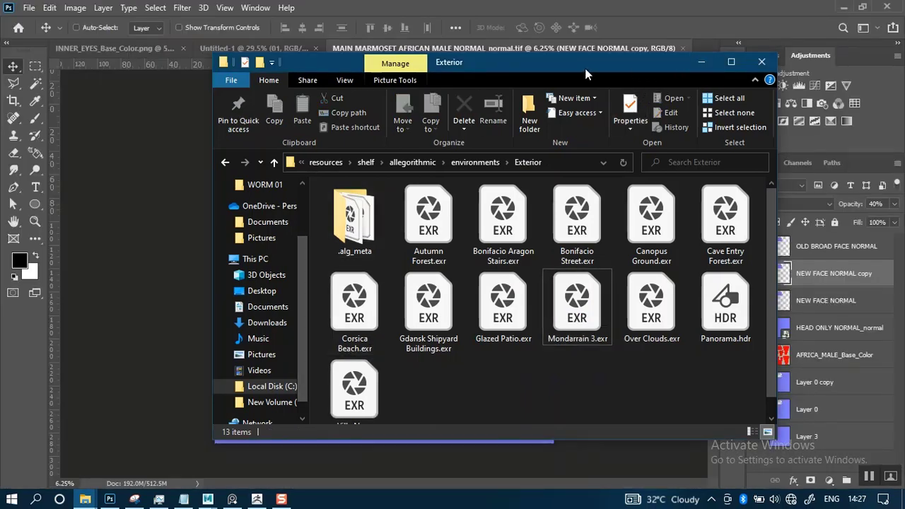
left_click_drag(585, 73, 573, 233)
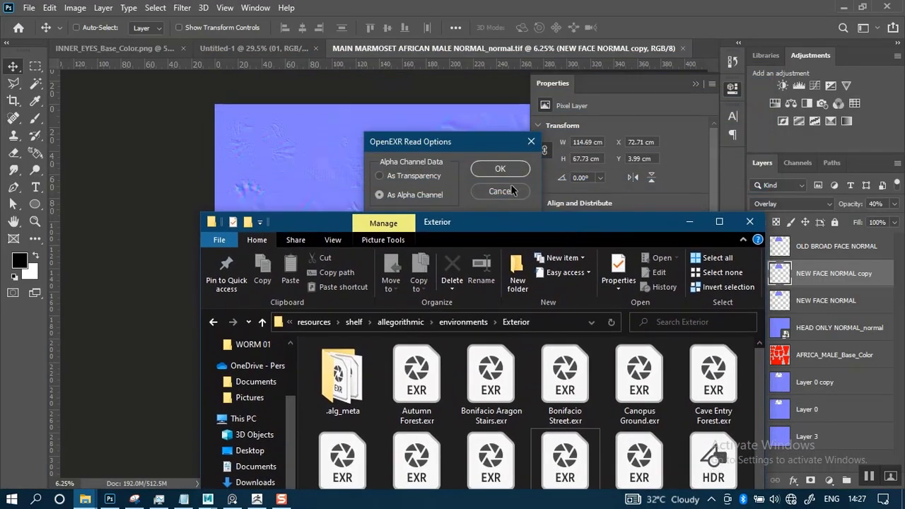
left_click(512, 192)
left_click(503, 193)
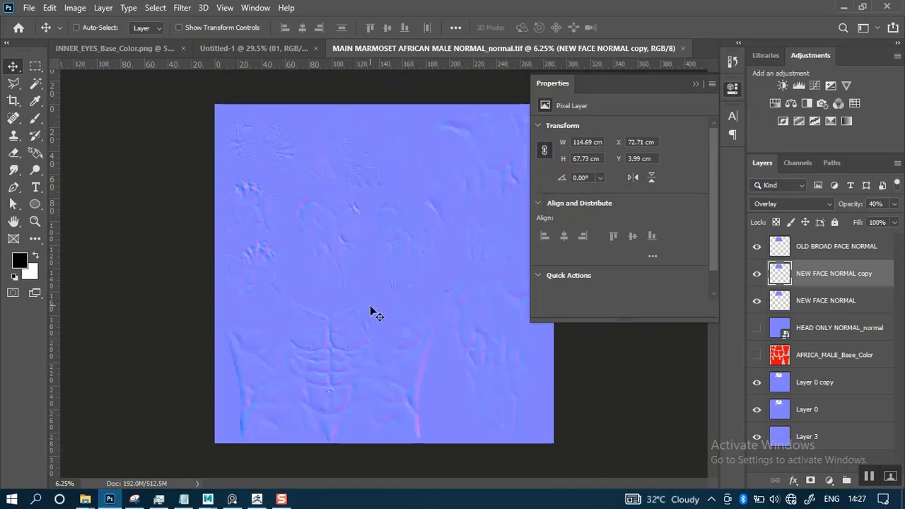
mouse_move(207, 499)
left_click(502, 451)
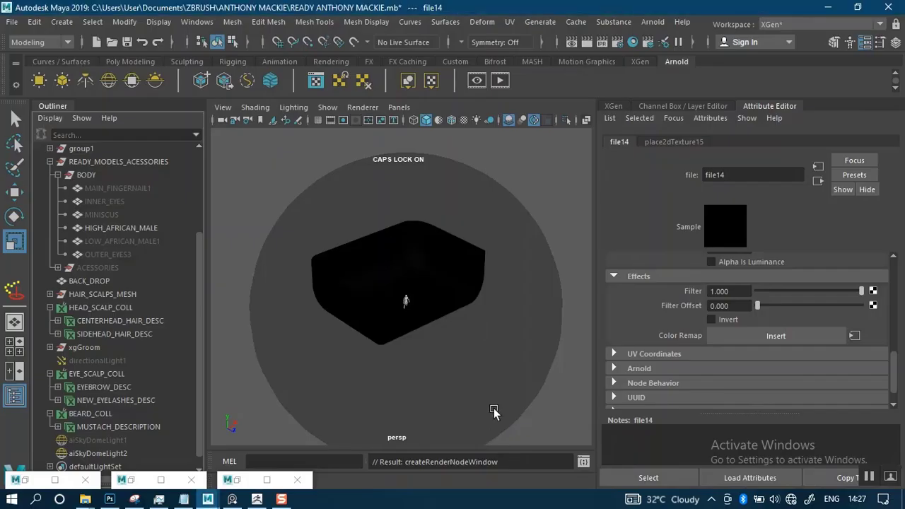
Step: Copy the path of the Exterior environments folder from File Explorer and return to Maya
mouse_move(88, 500)
left_click(214, 458)
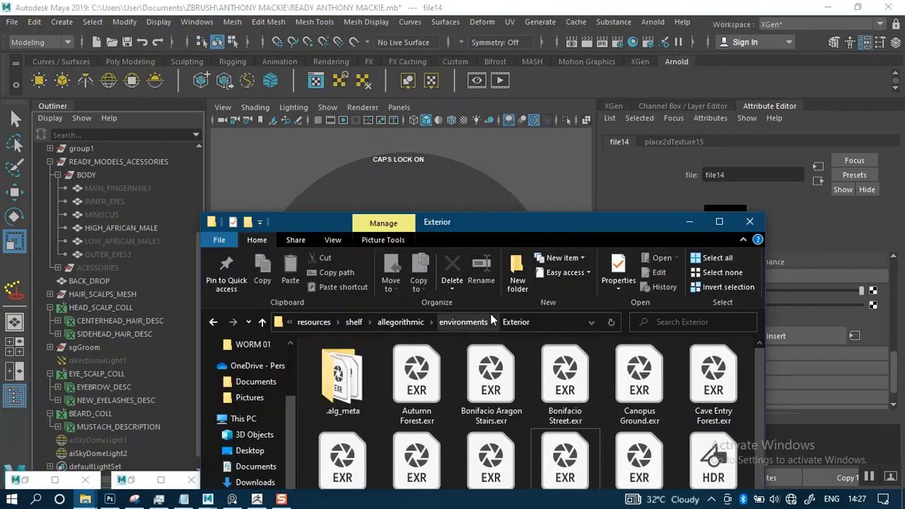
left_click(557, 322)
key("ctrl+c")
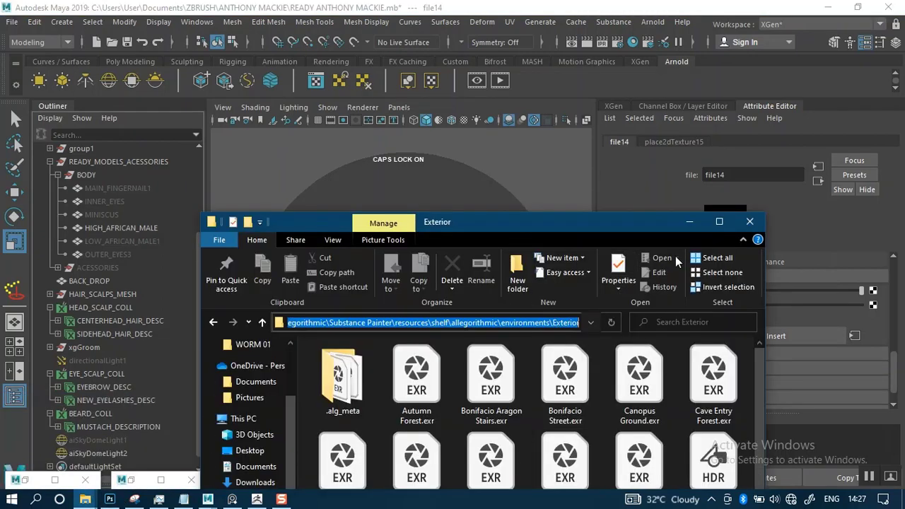
left_click(690, 222)
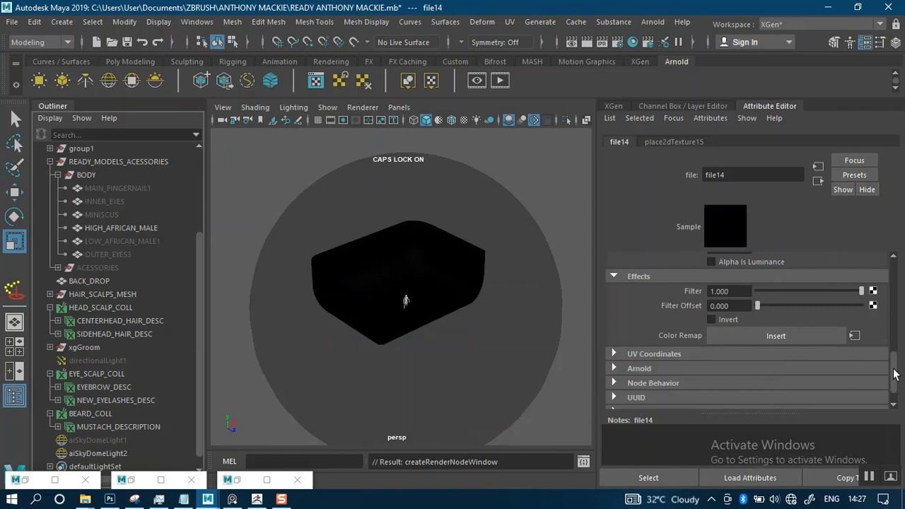
Step: Load Mondarrain 3.exr from the copied Exterior folder path as the image of the file14 texture
left_click_drag(896, 372, 891, 280)
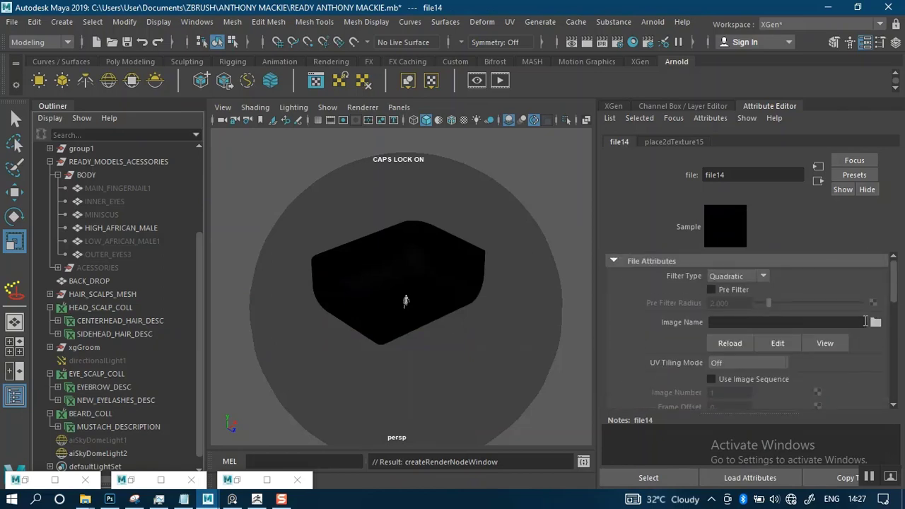
left_click(876, 324)
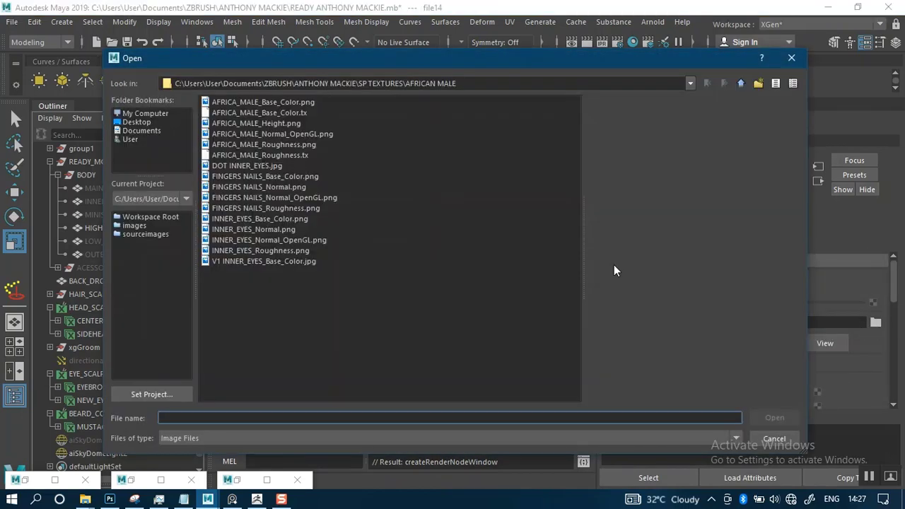
left_click_drag(468, 83, 155, 84)
key("ctrl+v")
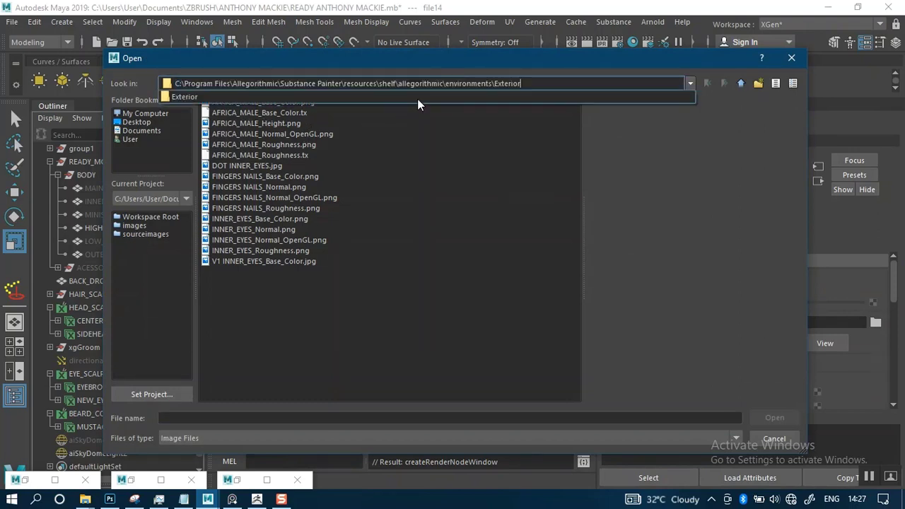
key("Return")
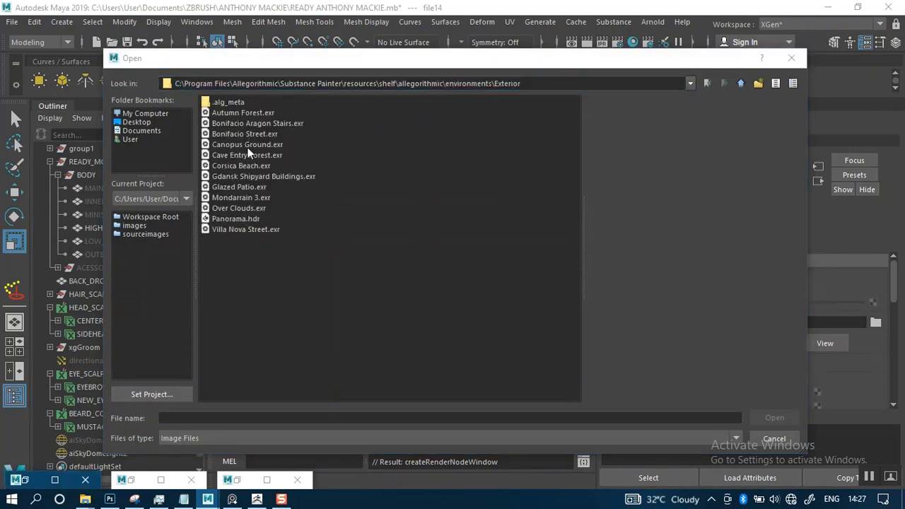
left_click(234, 198)
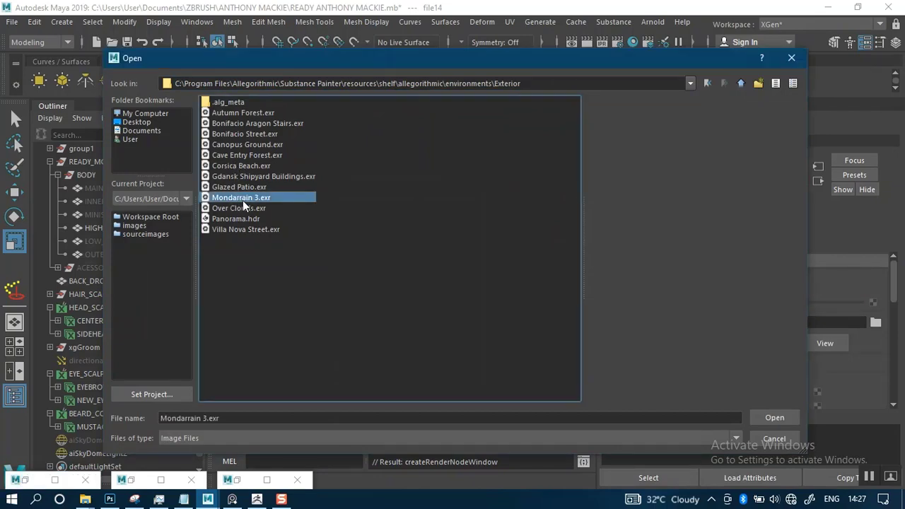
double_click(242, 197)
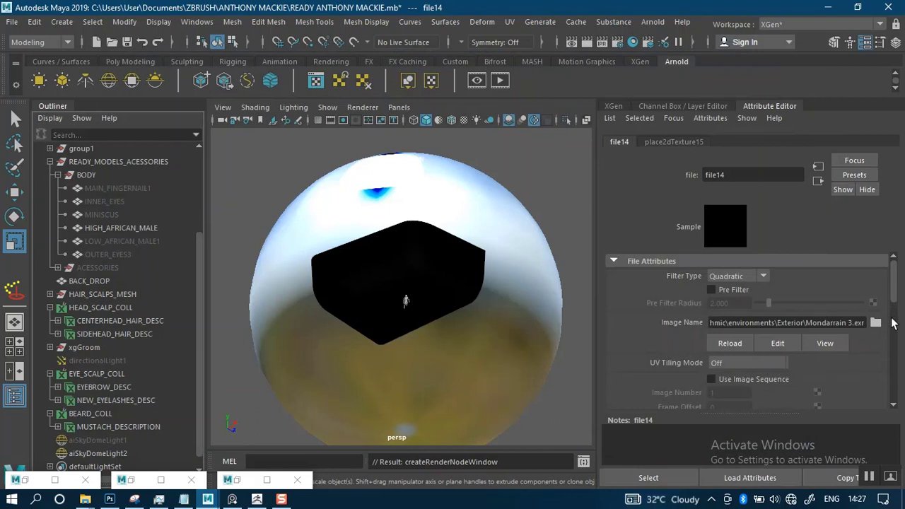
Step: Review file14's color balance and color space settings, and inspect the textured aiSkyDomeLight2 around the backdrop from several angles
scroll(895, 314, "down", 3)
scroll(895, 314, "down", 1)
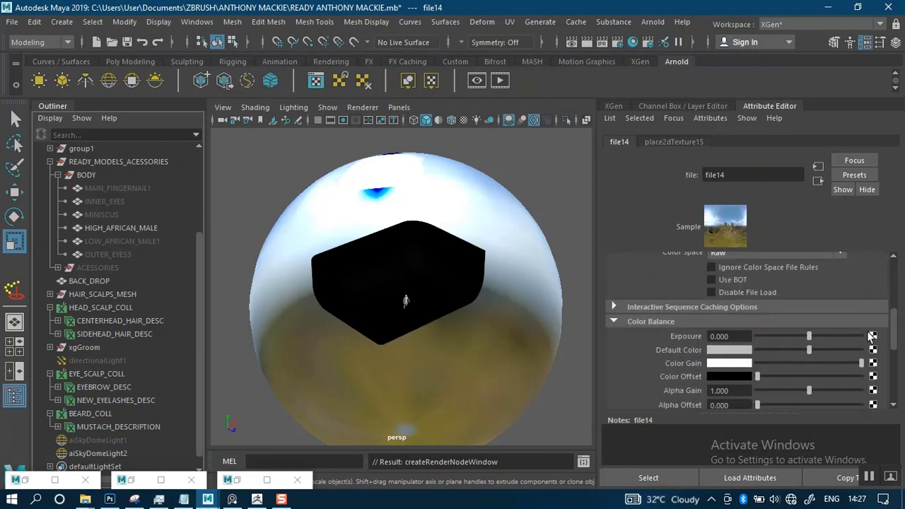
scroll(749, 346, "down", 2)
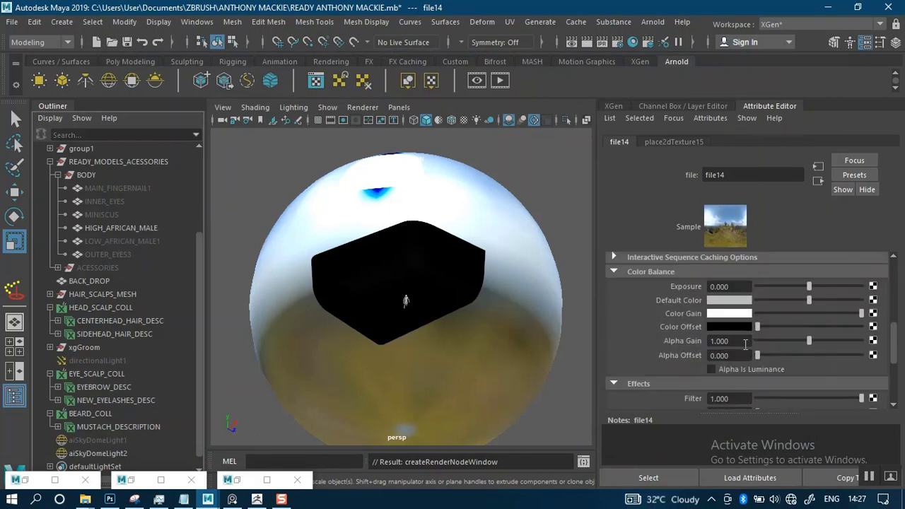
scroll(895, 346, "up", 5)
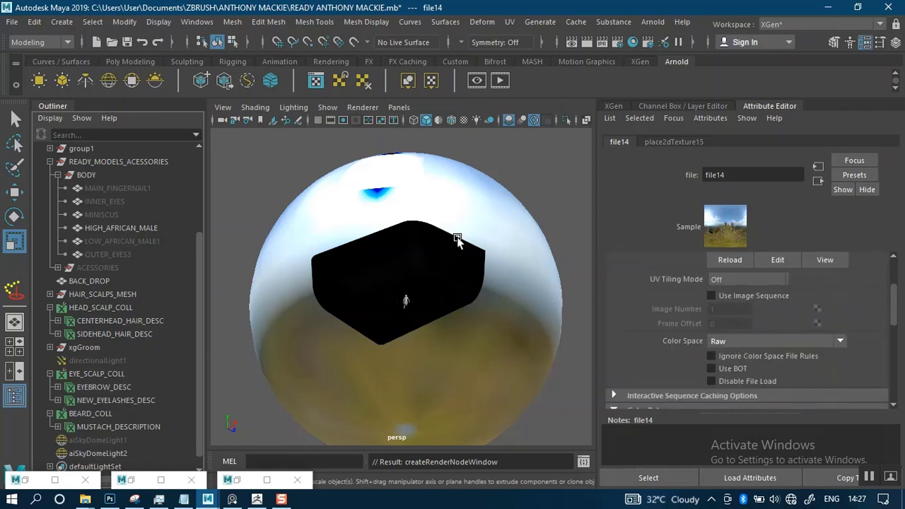
left_click(477, 236)
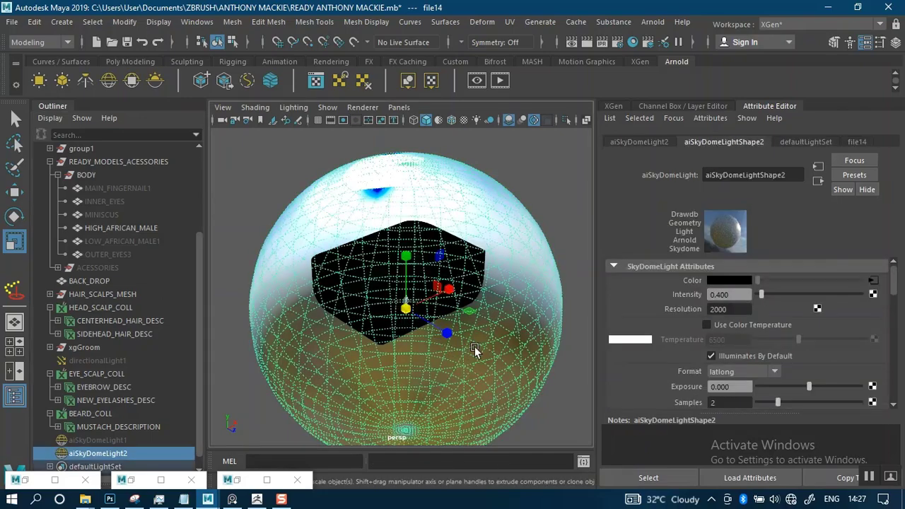
left_click_drag(475, 346, 454, 281, "alt")
scroll(491, 359, "up", 2)
scroll(491, 359, "up", 3)
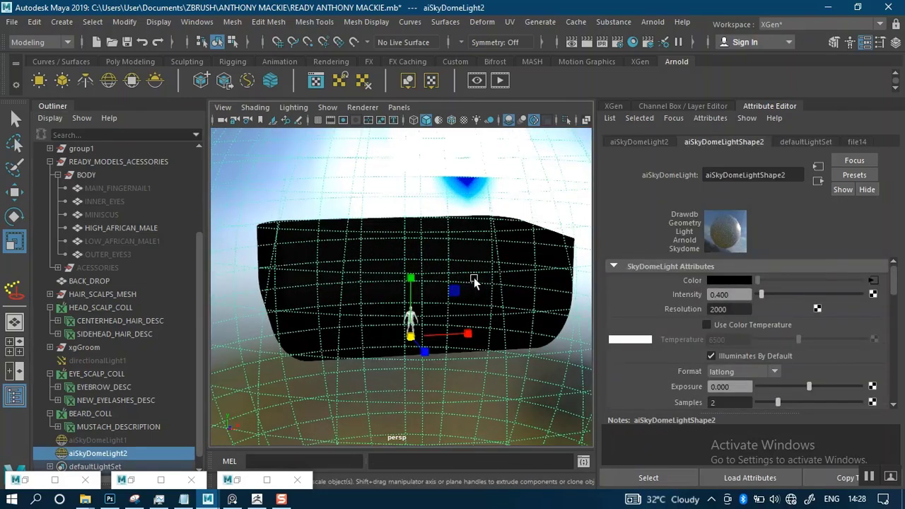
left_click_drag(458, 226, 464, 224, "alt")
scroll(464, 224, "down", 2)
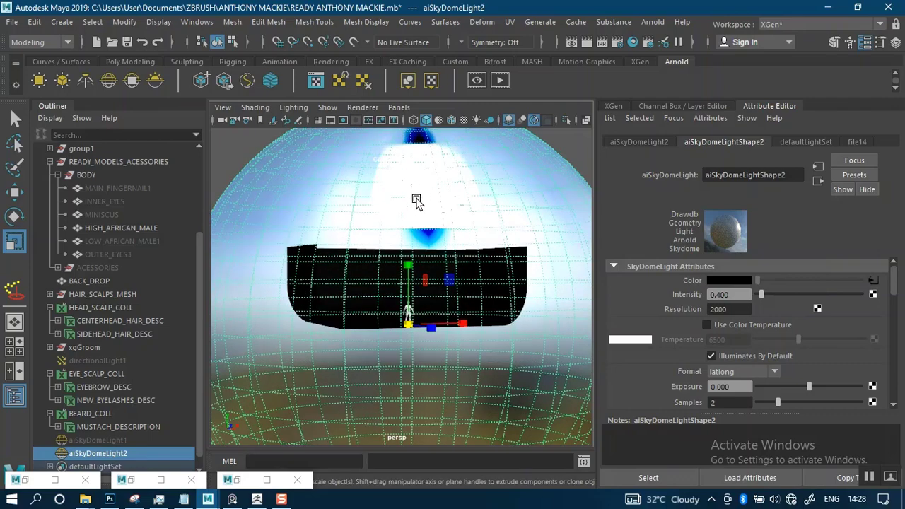
scroll(417, 202, "down", 2)
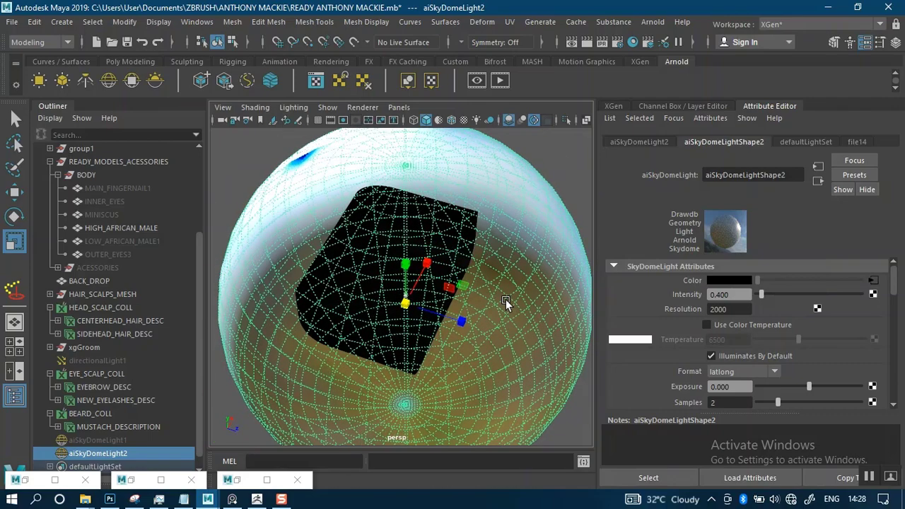
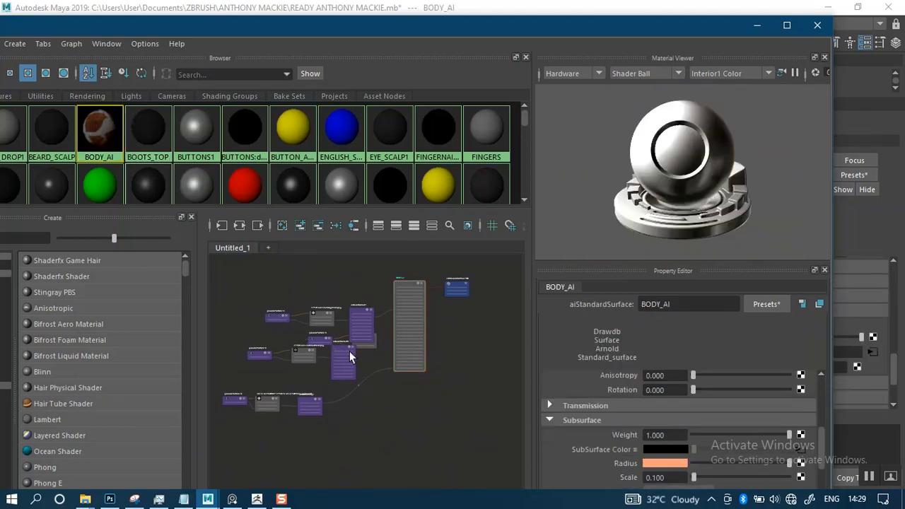
Step: Look over the whole BODY_AI shading network, then minimize the Hypershade and Arnold RenderView windows to uncover the character viewport
scroll(349, 352, "down", 2)
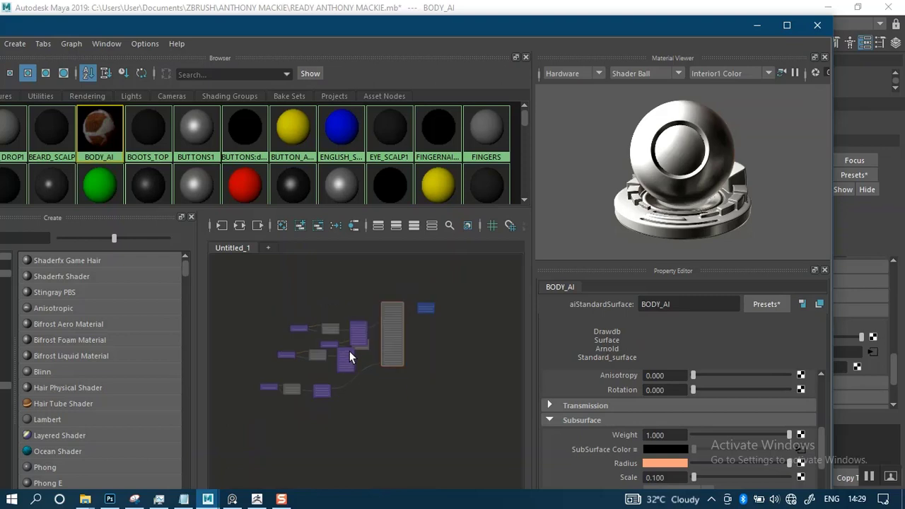
left_click_drag(248, 285, 459, 410)
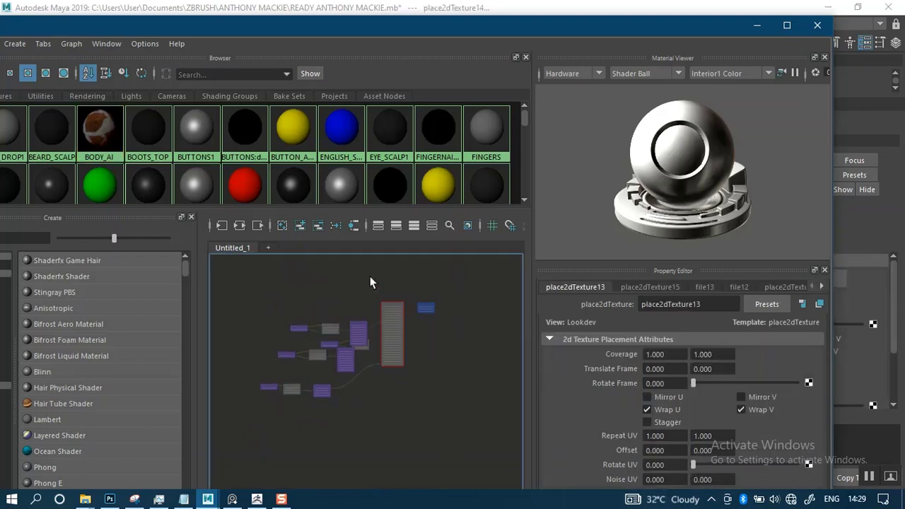
left_click(757, 26)
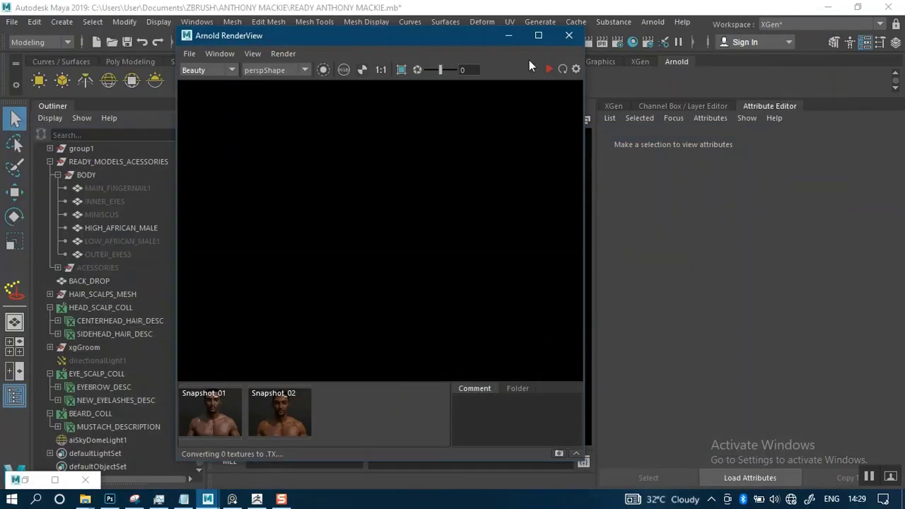
left_click(509, 35)
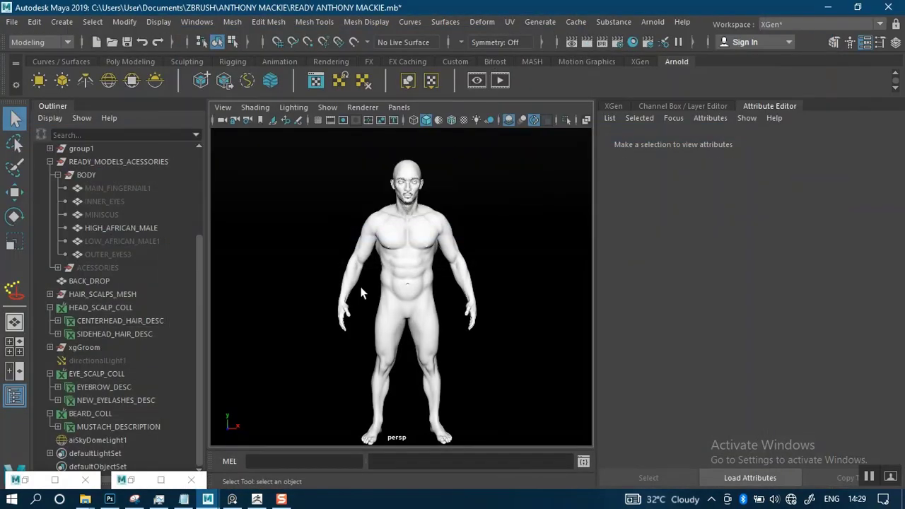
Step: Assign a new Arnold aiStandardSurface material to the HIGH_AFRICAN_MALE body mesh
left_click(412, 263)
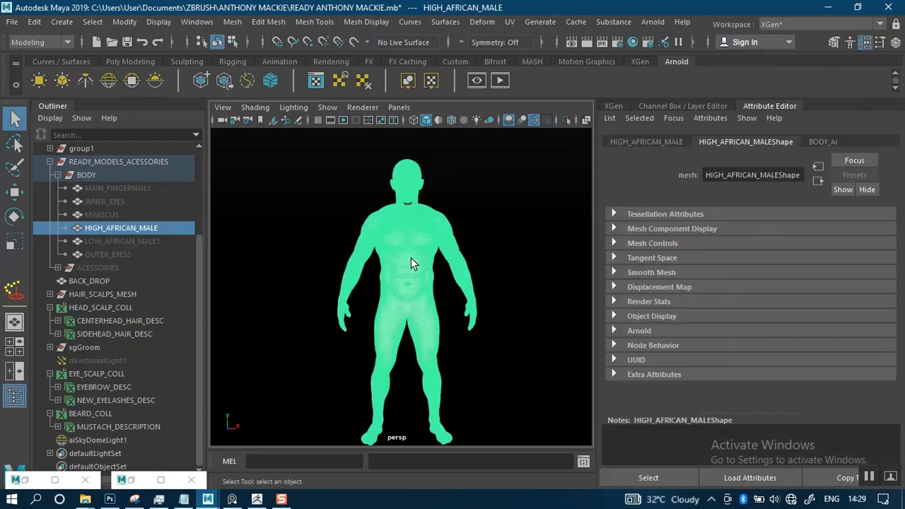
right_click(411, 257)
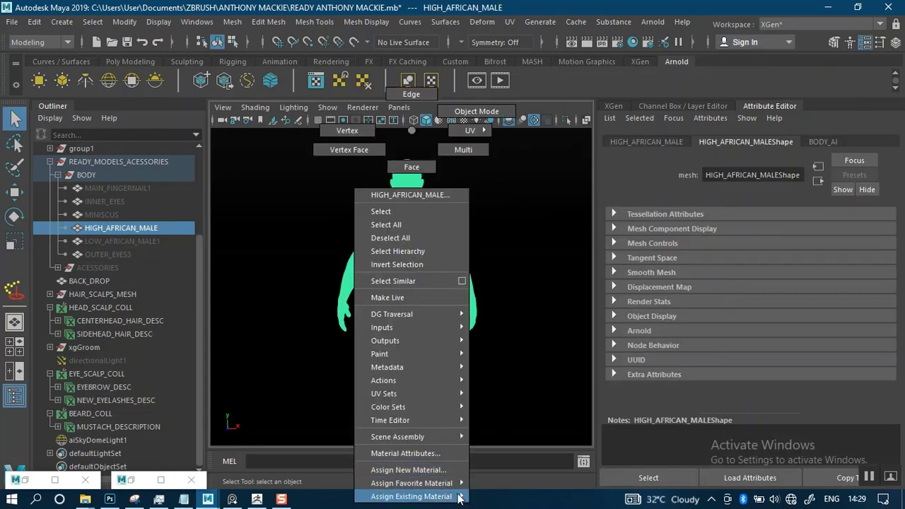
mouse_move(440, 484)
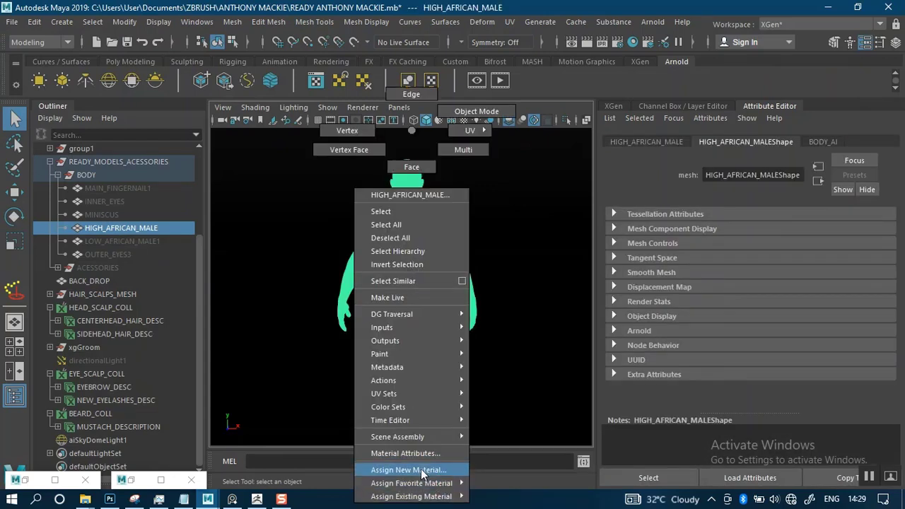
left_click(423, 470)
left_click(340, 273)
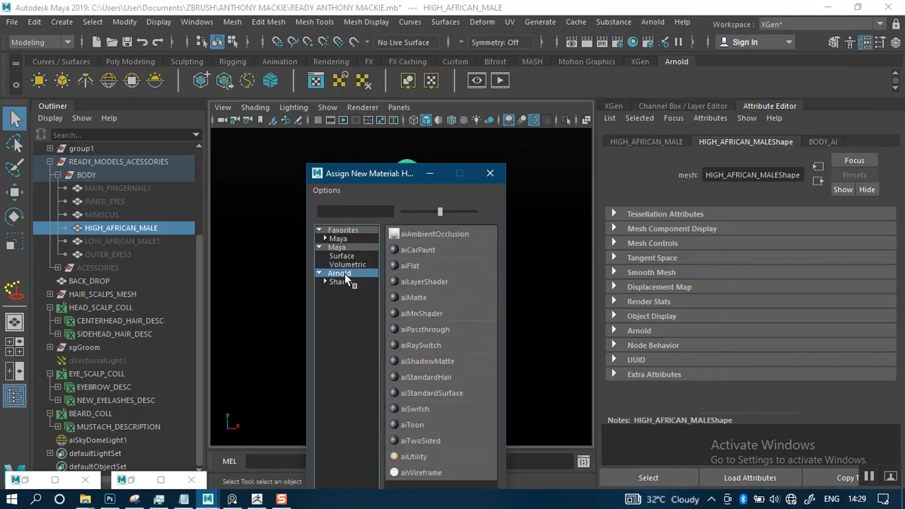
left_click(430, 393)
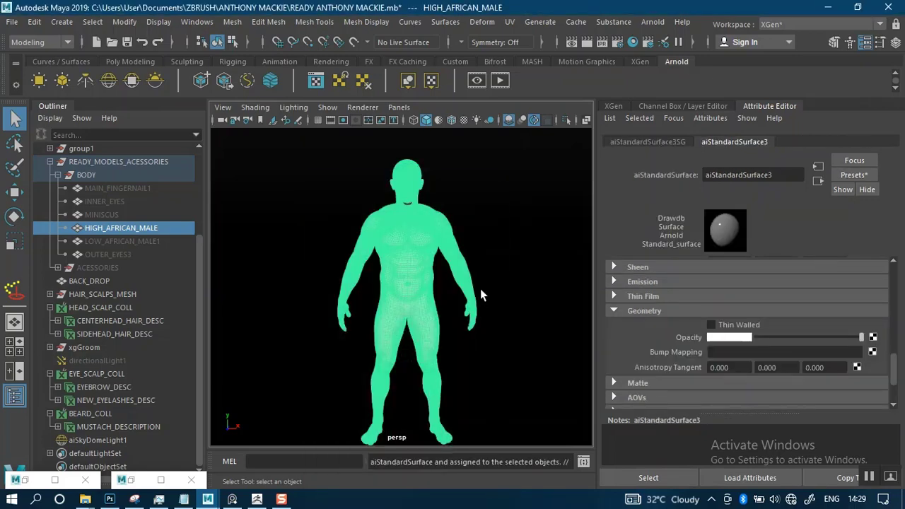
Step: Rename the body's new aiStandardSurface material to MALE_BODY_AI
double_click(781, 176)
type("mal")
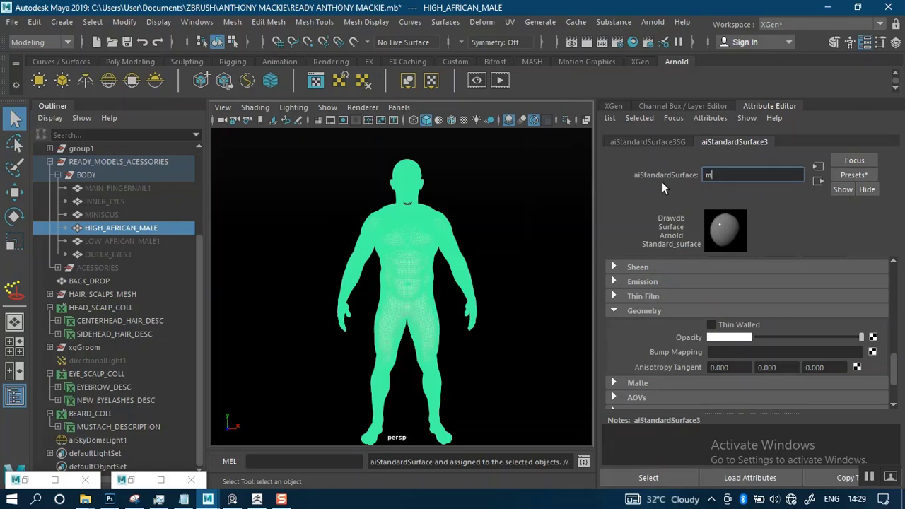
key("BackSpace")
key("BackSpace")
key("BackSpace")
key("Caps_Lock")
type("MALE BODY")
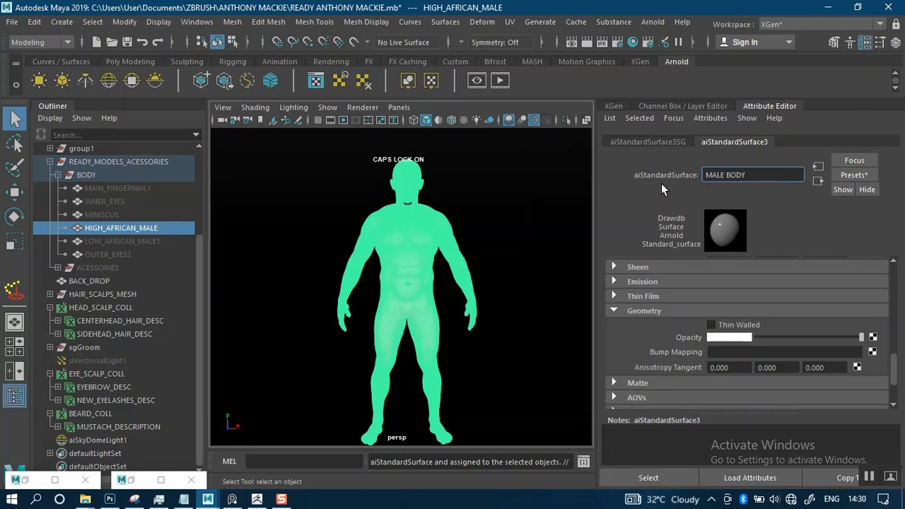
type("_AI")
key("Return")
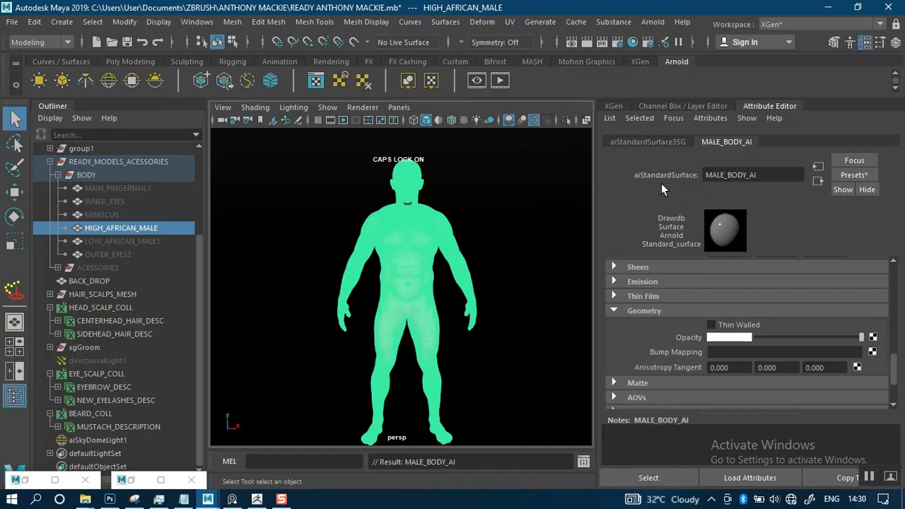
Step: Examine the base, specular, subsurface and coat settings of the BACK_DROP mesh's aiStandardSurface2 material
left_click(319, 214)
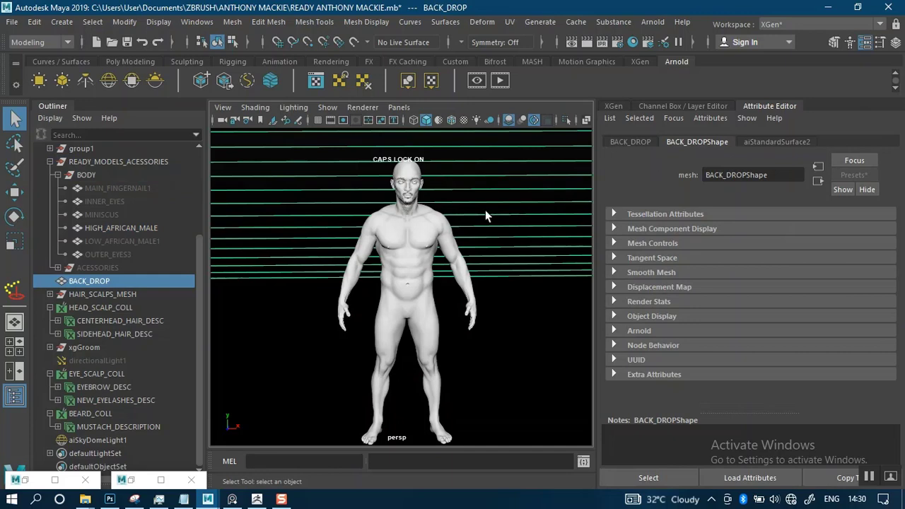
left_click(760, 141)
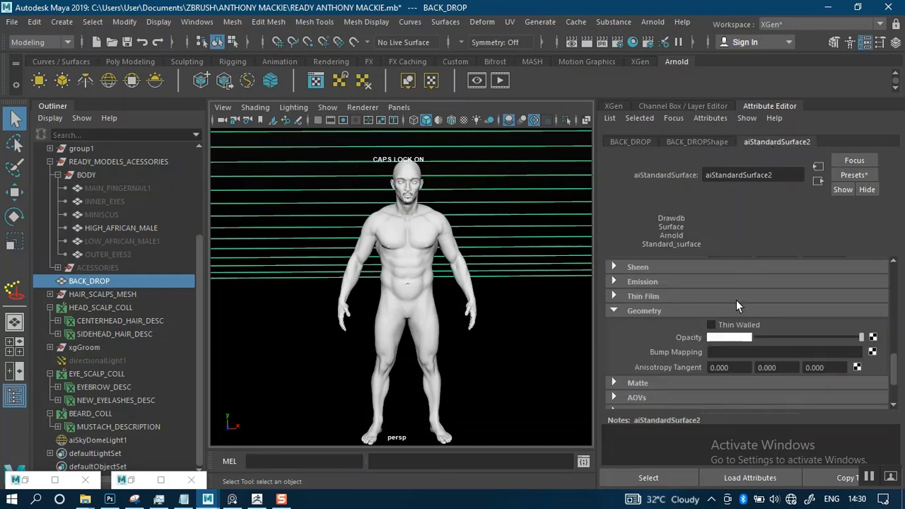
scroll(731, 309, "up", 4)
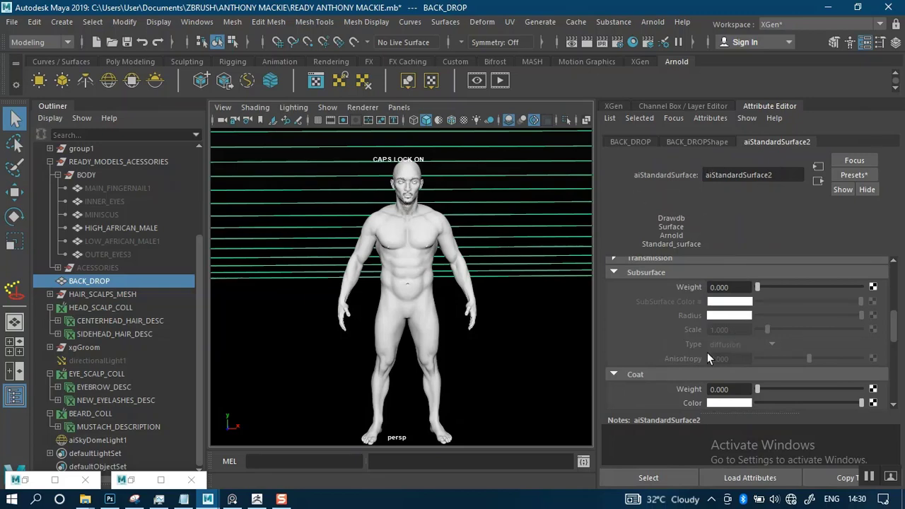
scroll(707, 353, "up", 8)
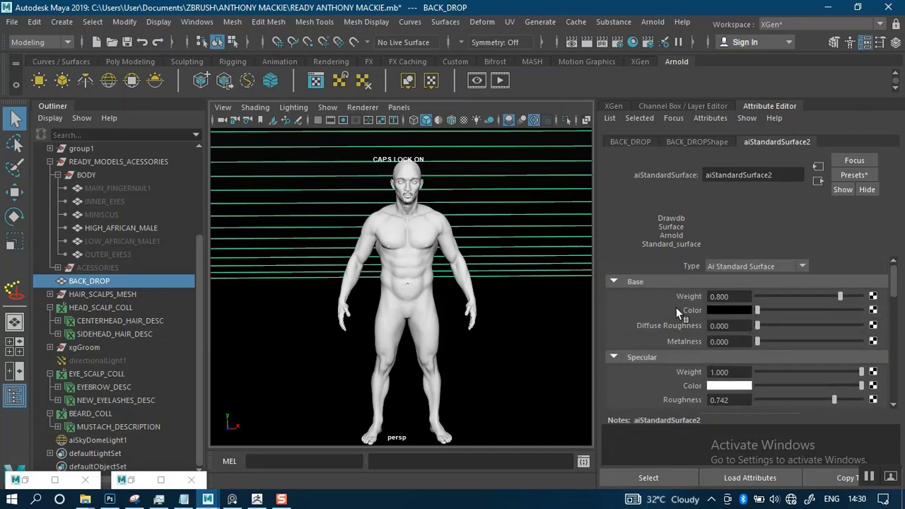
scroll(661, 337, "down", 4)
scroll(661, 337, "down", 4)
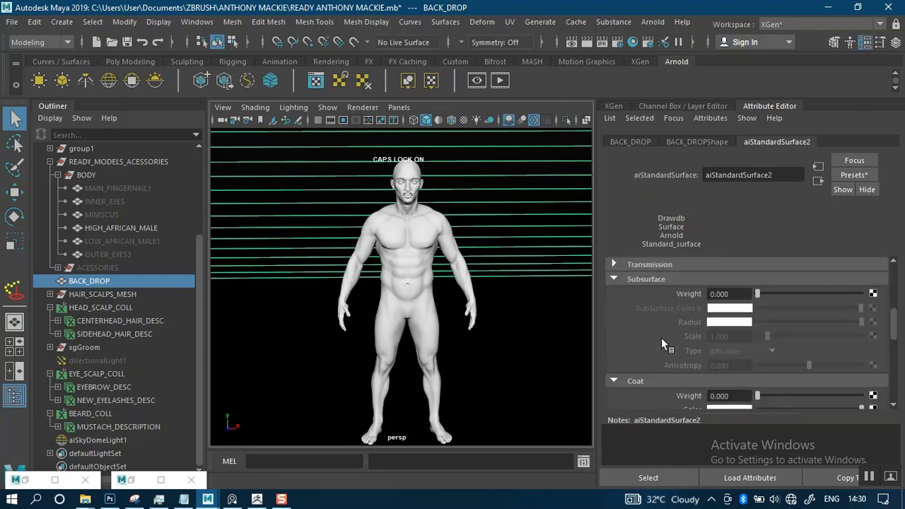
scroll(661, 337, "up", 6)
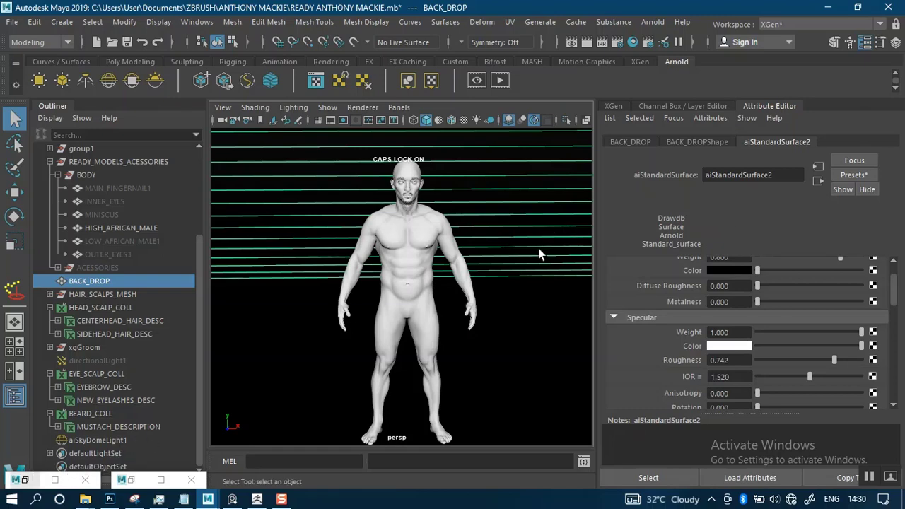
scroll(746, 313, "up", 1)
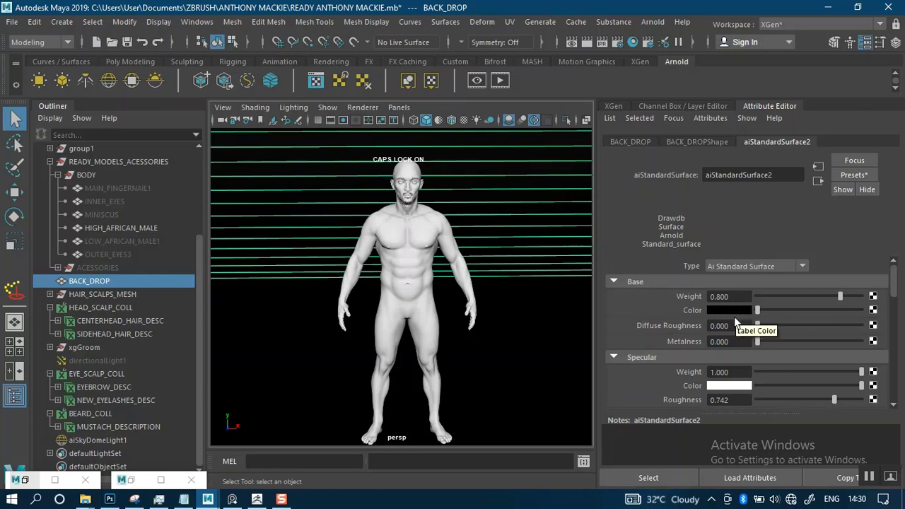
scroll(734, 345, "down", 3)
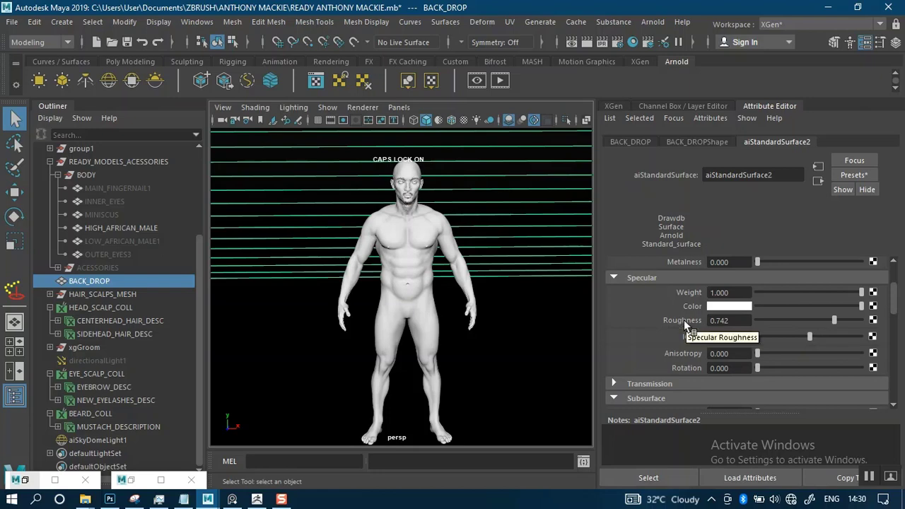
scroll(683, 320, "up", 3)
Step: Assign a new Arnold aiStandardSurface material to the BACK_DROP mesh
right_click(490, 233)
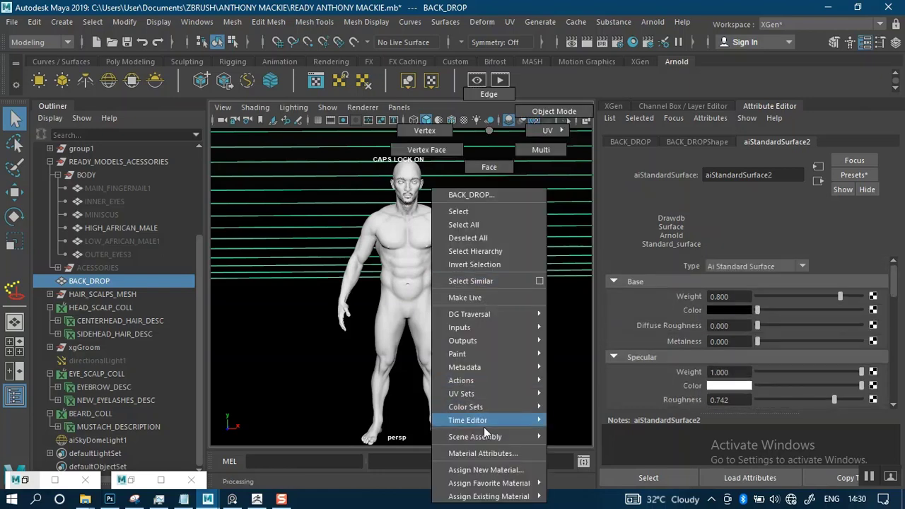
left_click(492, 470)
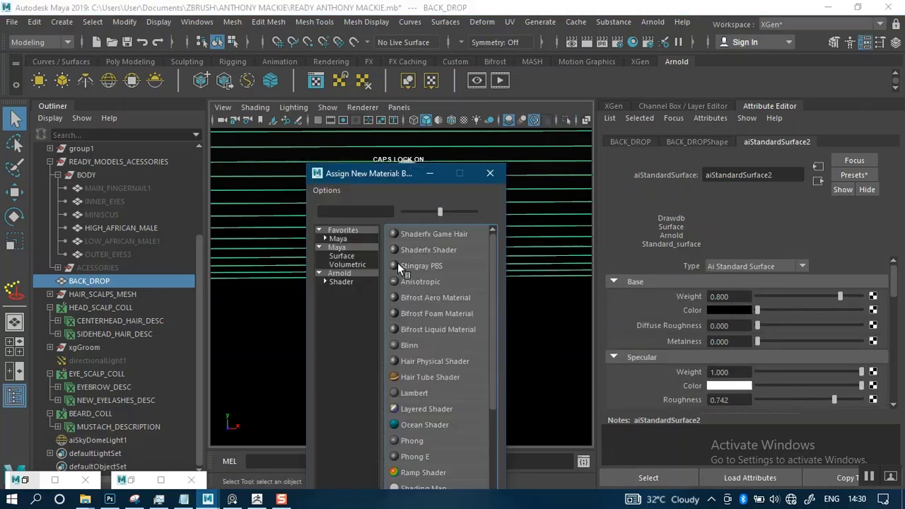
left_click(345, 273)
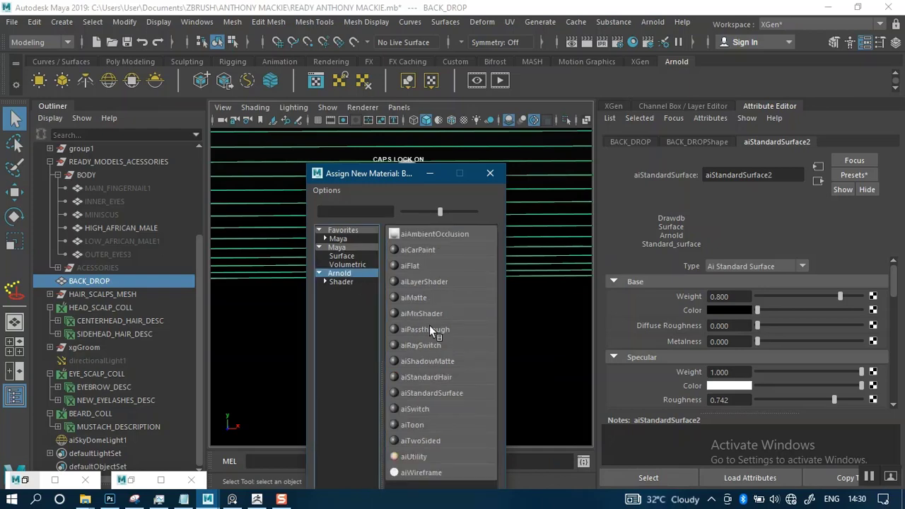
left_click(430, 392)
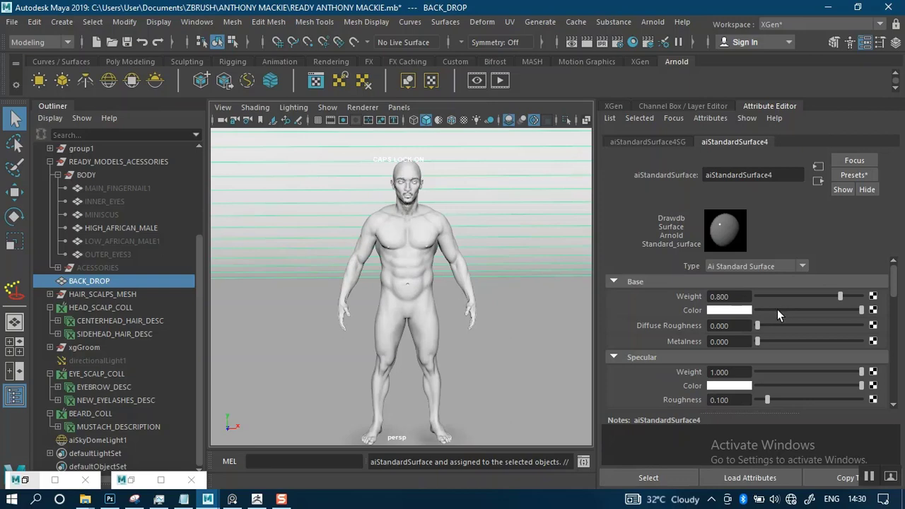
Step: Set the new backdrop material's base color to black and its specular roughness to about 0.729
left_click_drag(777, 314, 757, 316)
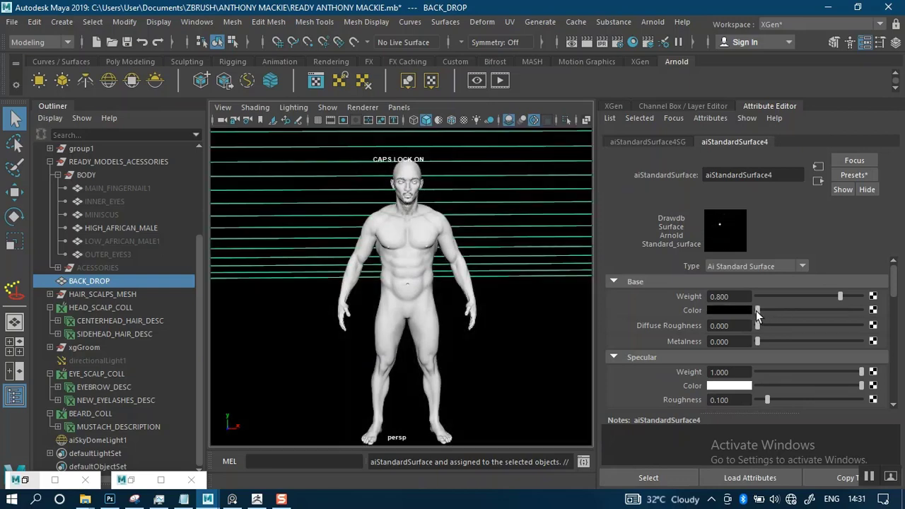
scroll(682, 367, "down", 3)
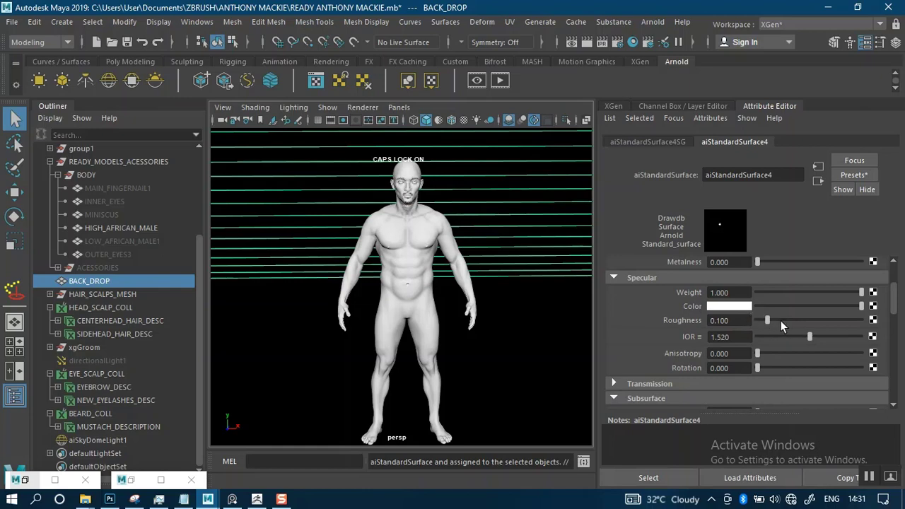
left_click_drag(781, 320, 831, 320)
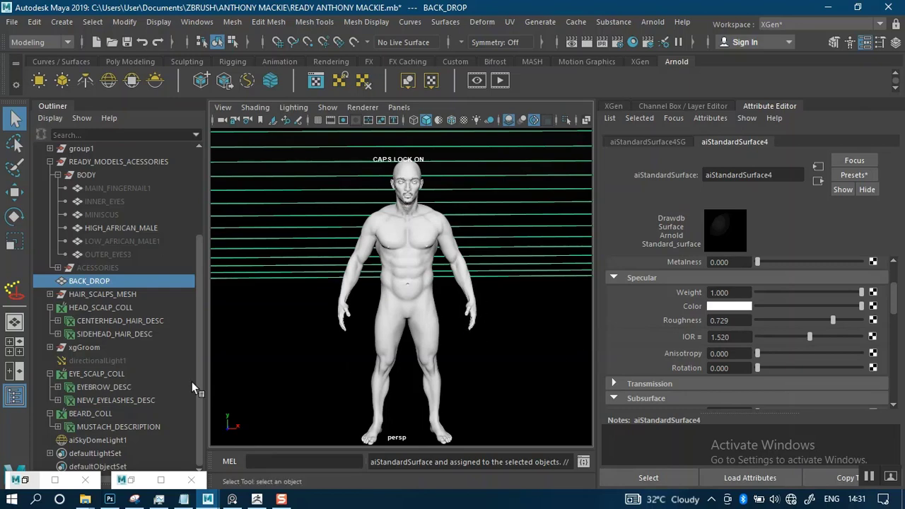
Step: Turn on the resolution gate in the perspective view and frame the character's head and torso inside it
left_click(143, 480)
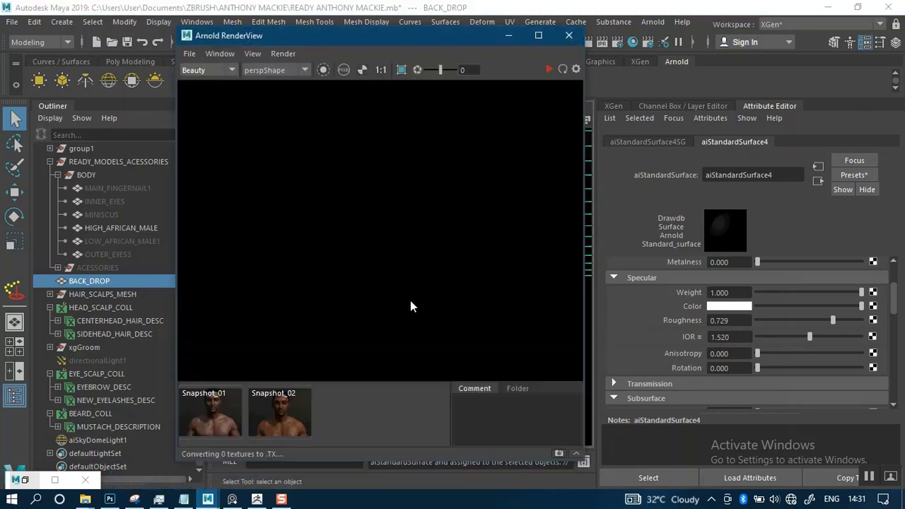
left_click(515, 41)
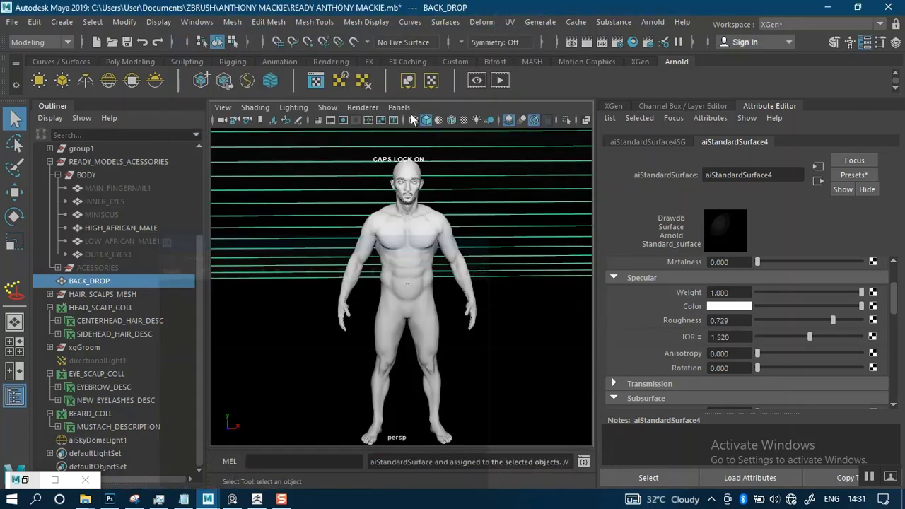
left_click(344, 120)
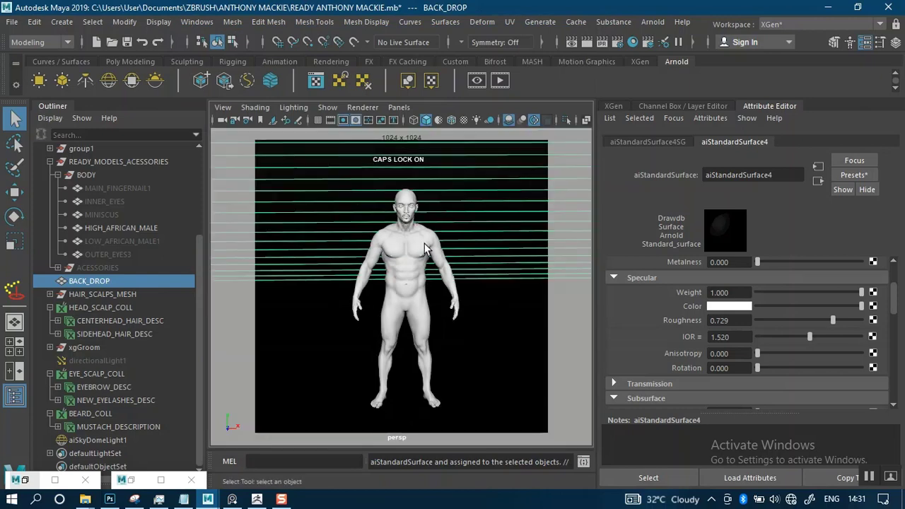
right_click_drag(431, 297, 458, 292, "alt")
middle_click_drag(457, 235, 451, 279, "alt")
right_click_drag(449, 281, 463, 320, "alt")
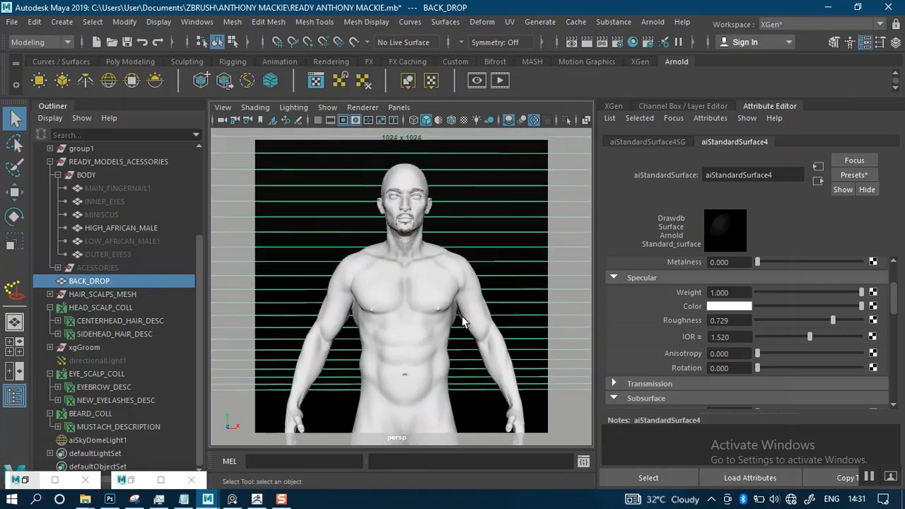
Step: Bring up Arnold RenderView, shrink its window so the viewport and material attributes stay accessible, and start the interactive render
left_click(161, 480)
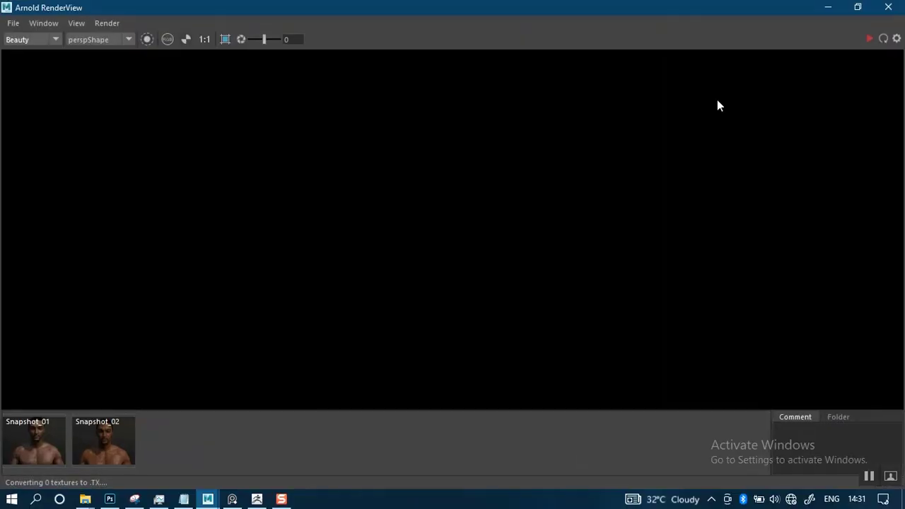
left_click(882, 9)
left_click(476, 81)
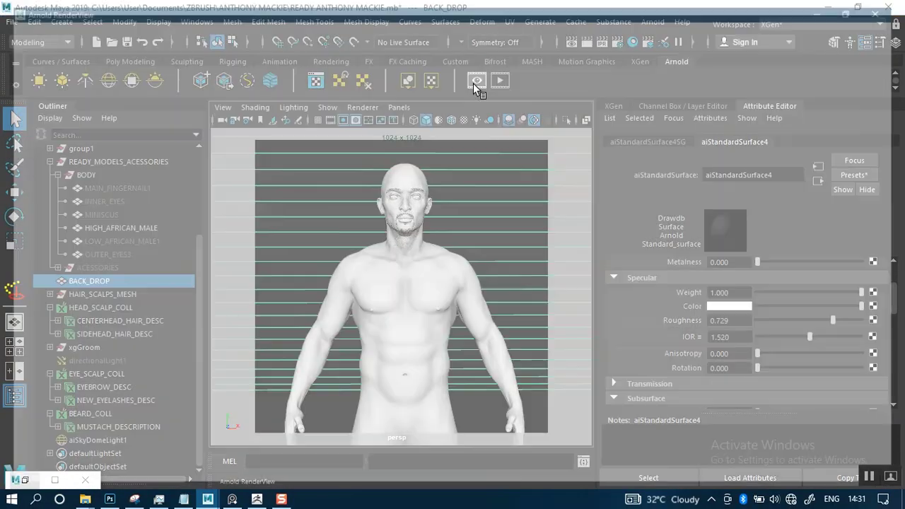
left_click(857, 6)
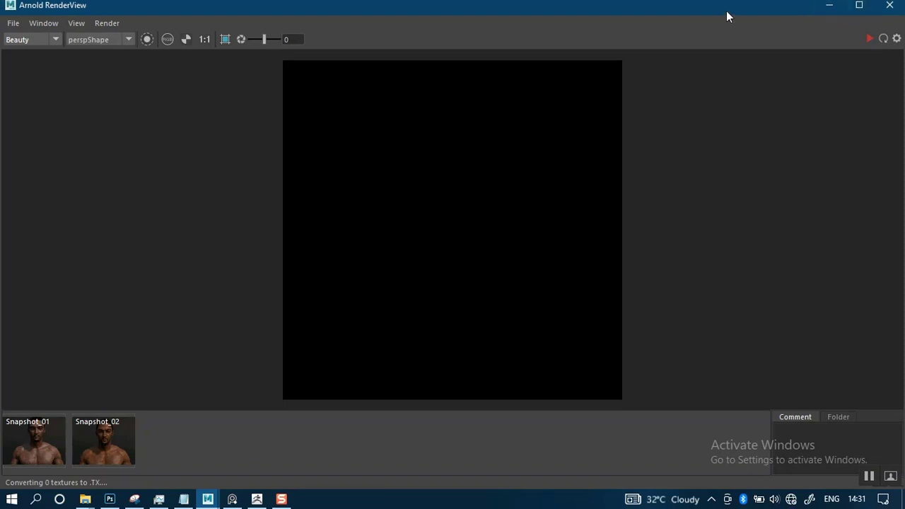
left_click_drag(726, 11, 703, 33)
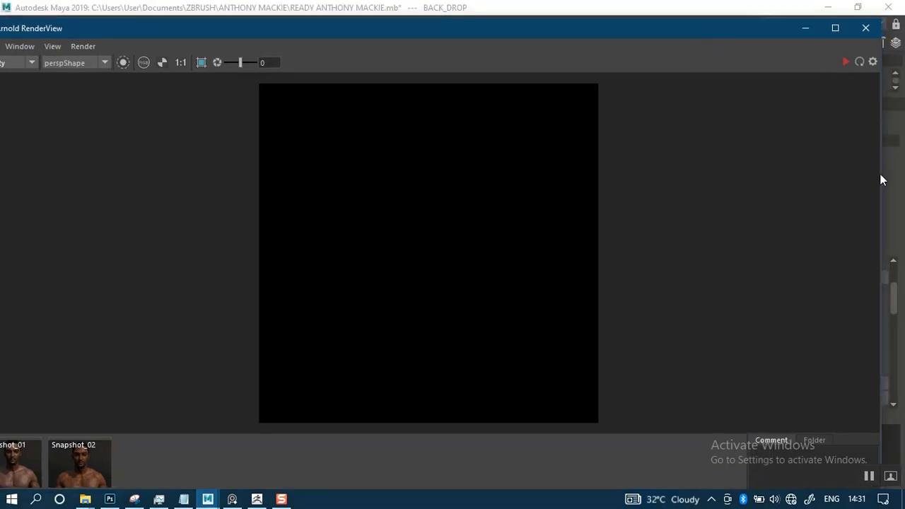
left_click_drag(881, 174, 377, 210)
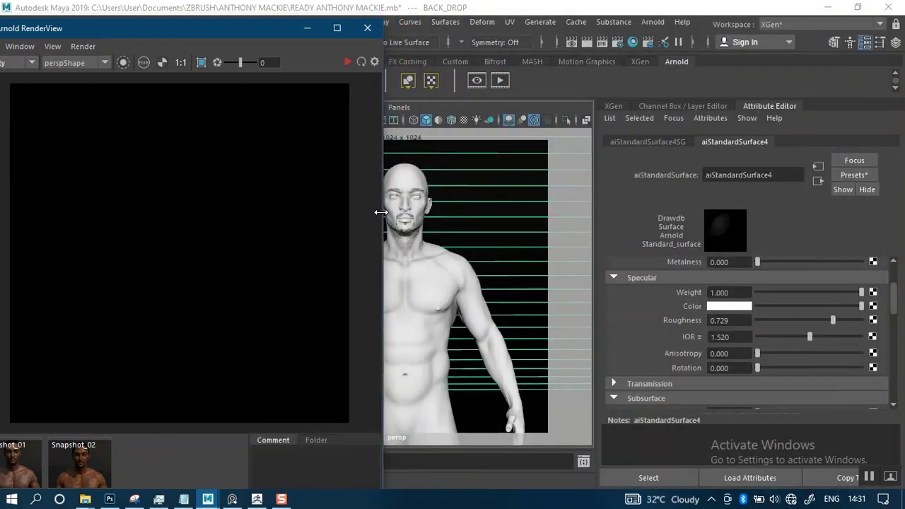
left_click_drag(196, 22, 267, 26)
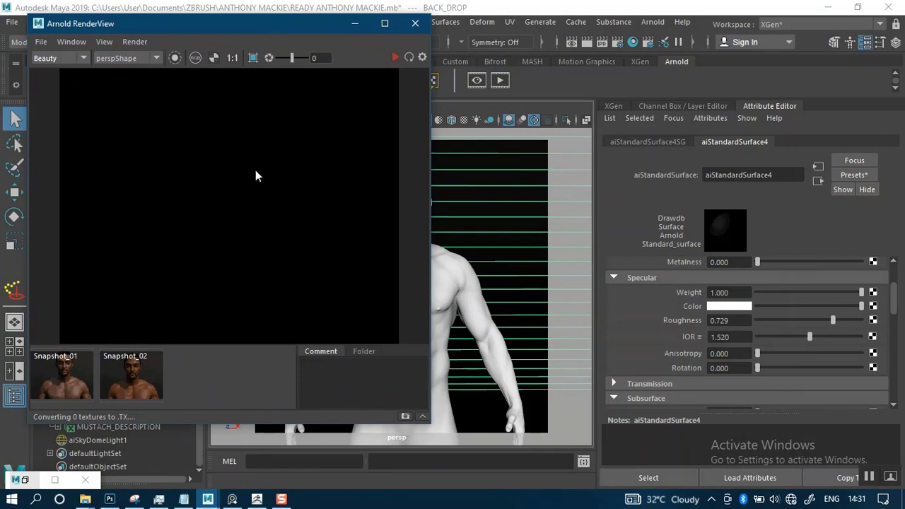
left_click(394, 57)
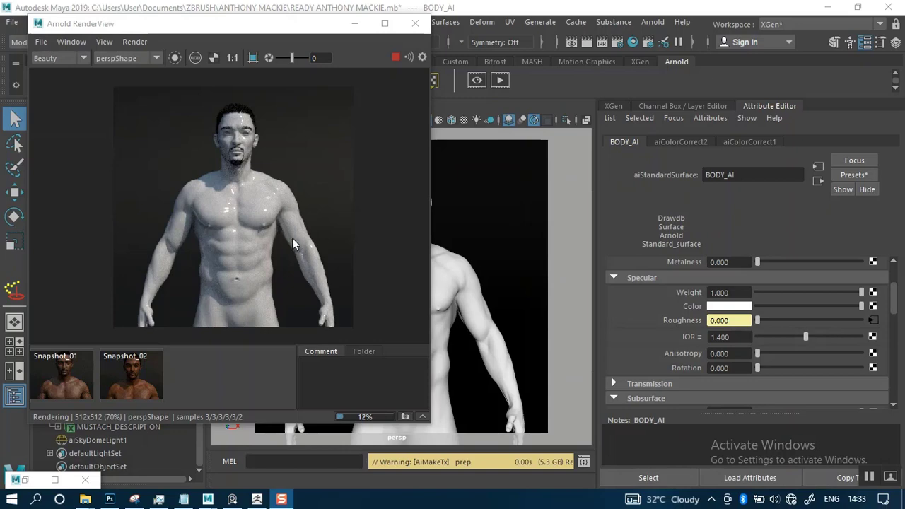
left_click_drag(240, 24, 248, 49)
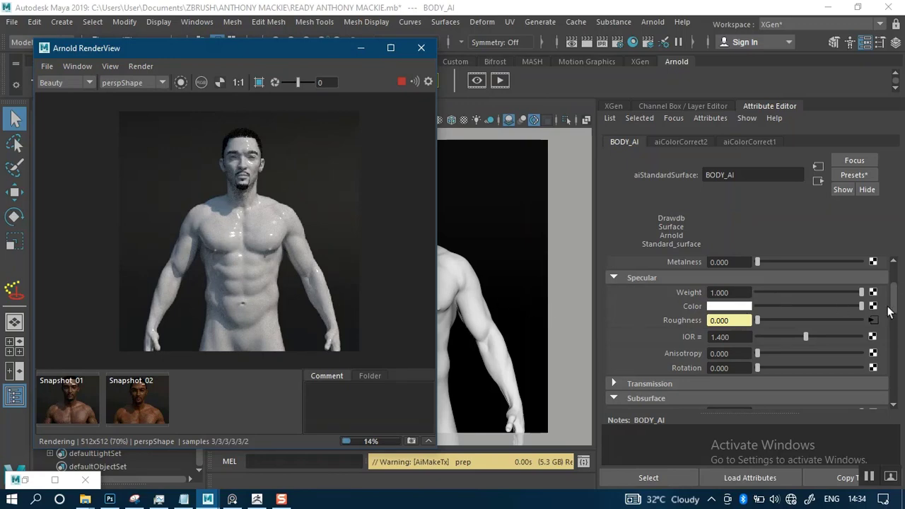
Step: Select the HIGH_AFRICAN_MALE mesh and apply the Skin IOR preset to the specular of its MALE_BODY_AI material
left_click_drag(895, 314, 891, 283)
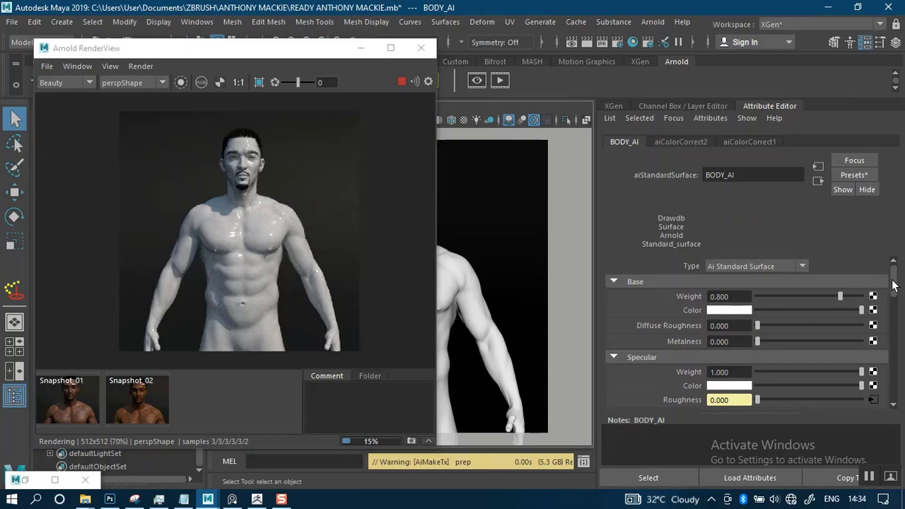
left_click(453, 281)
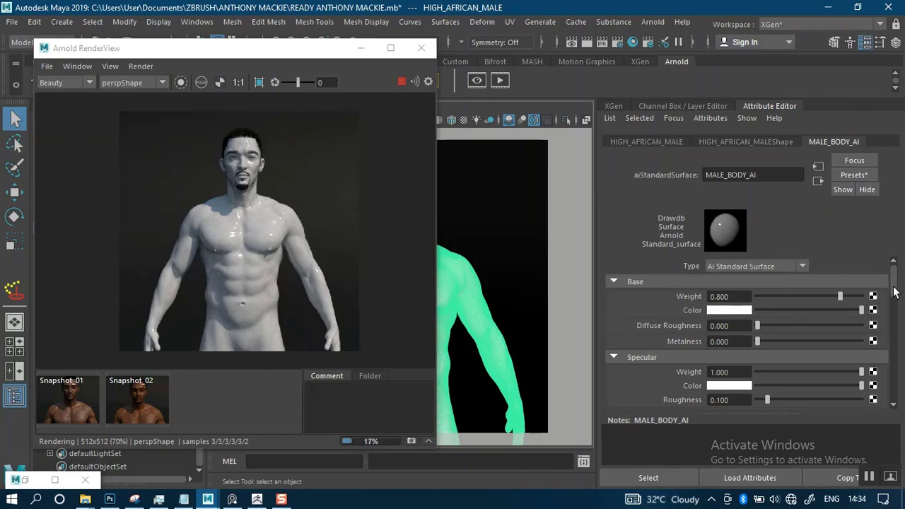
scroll(895, 292, "down", 2)
scroll(895, 292, "up", 2)
scroll(893, 301, "down", 3)
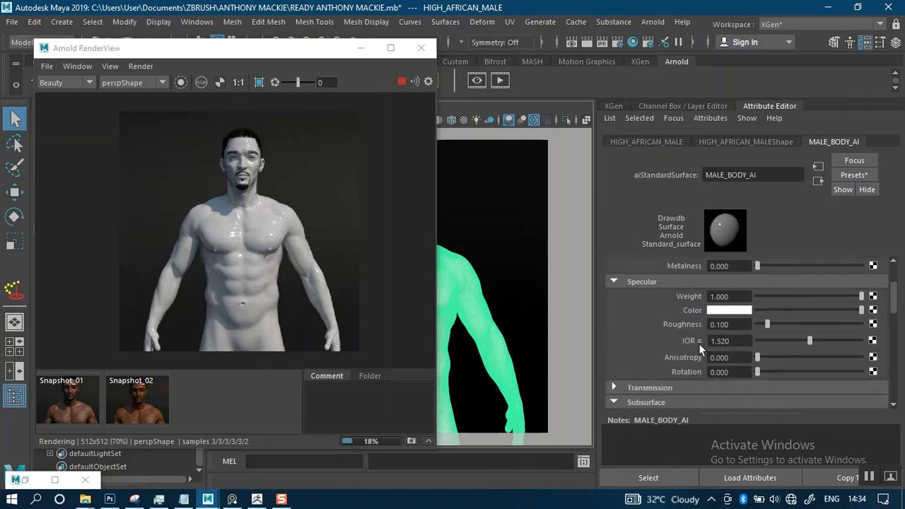
left_click(698, 342)
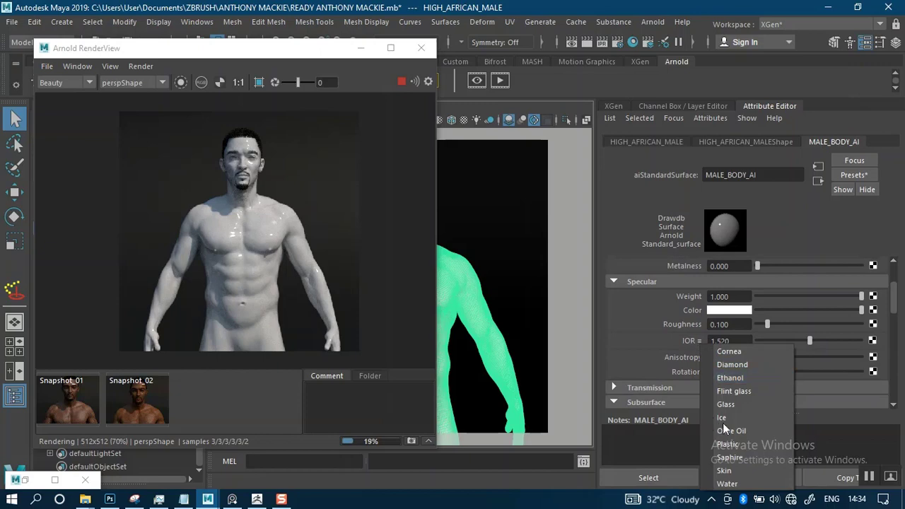
left_click(723, 472)
Step: Set MALE_BODY_AI's specular roughness to about 0.665 and frame the perspective view closer on the head and chest
left_click(770, 325)
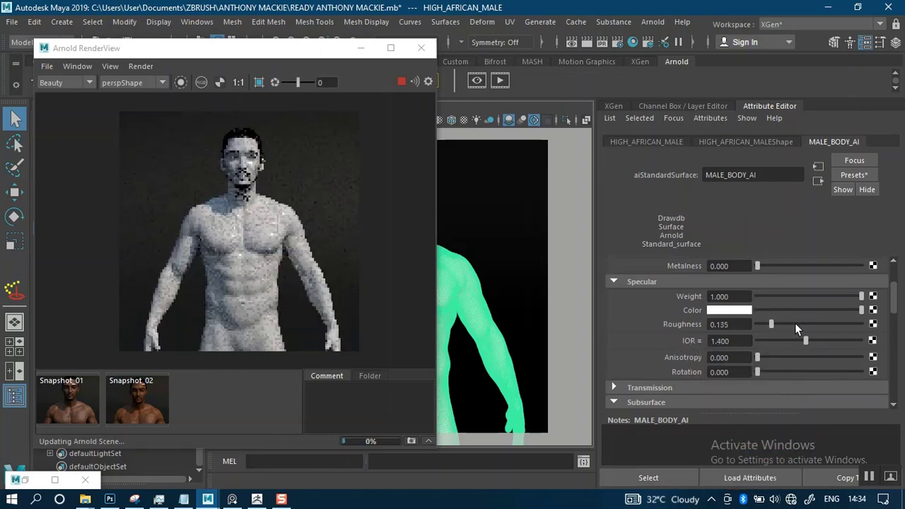
left_click_drag(794, 323, 819, 326)
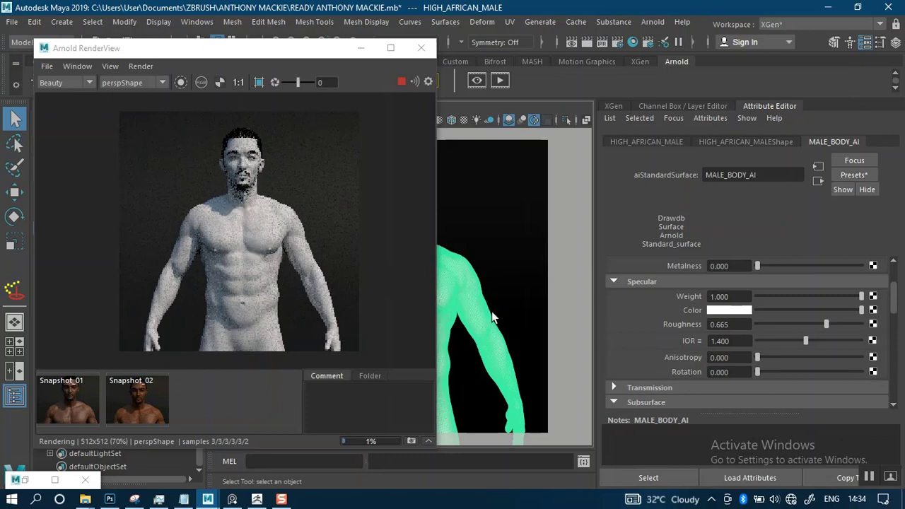
right_click_drag(485, 319, 498, 374, "alt")
middle_click_drag(479, 325, 484, 378, "alt")
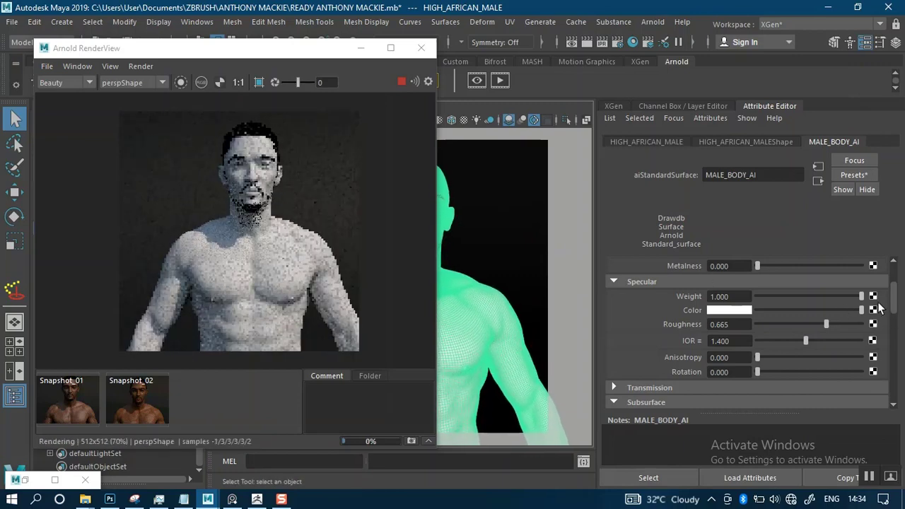
Step: Set the subsurface weight of the MALE_BODY_AI material to 1.000
scroll(895, 311, "up", 3)
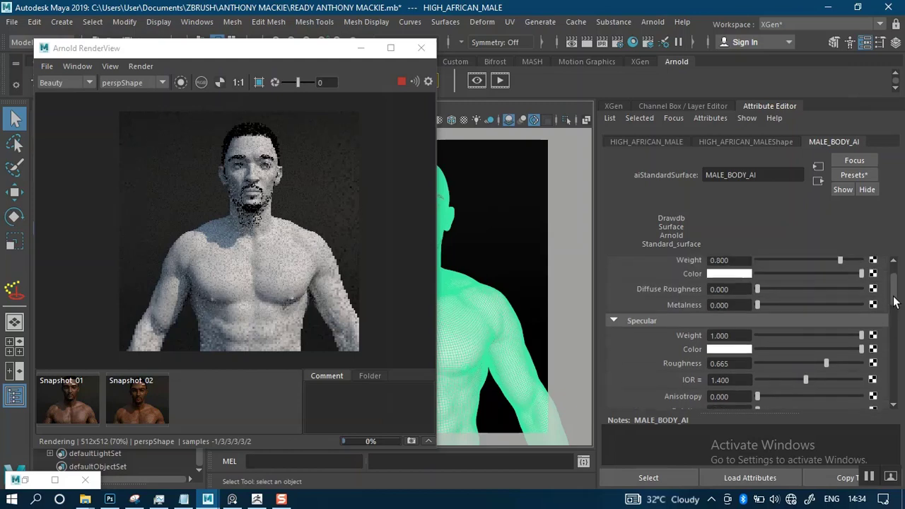
scroll(895, 311, "down", 3)
left_click_drag(894, 311, 890, 330)
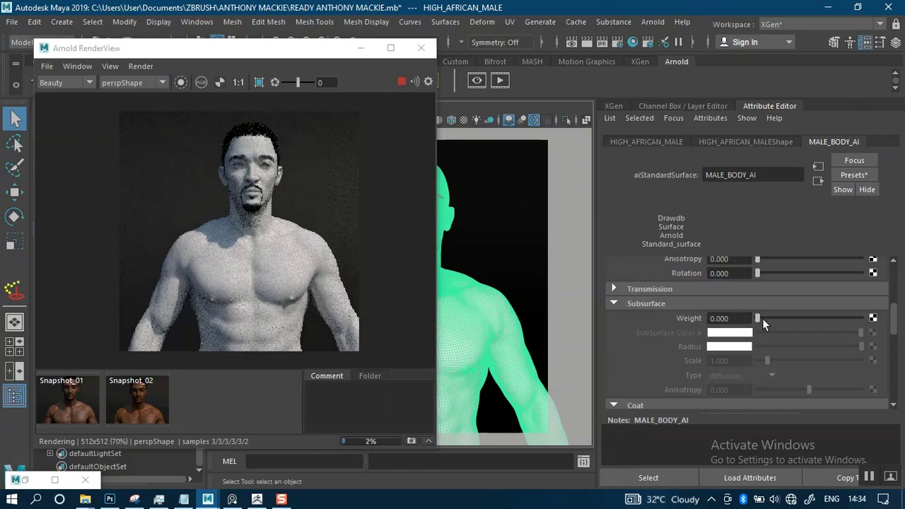
left_click_drag(761, 317, 866, 320)
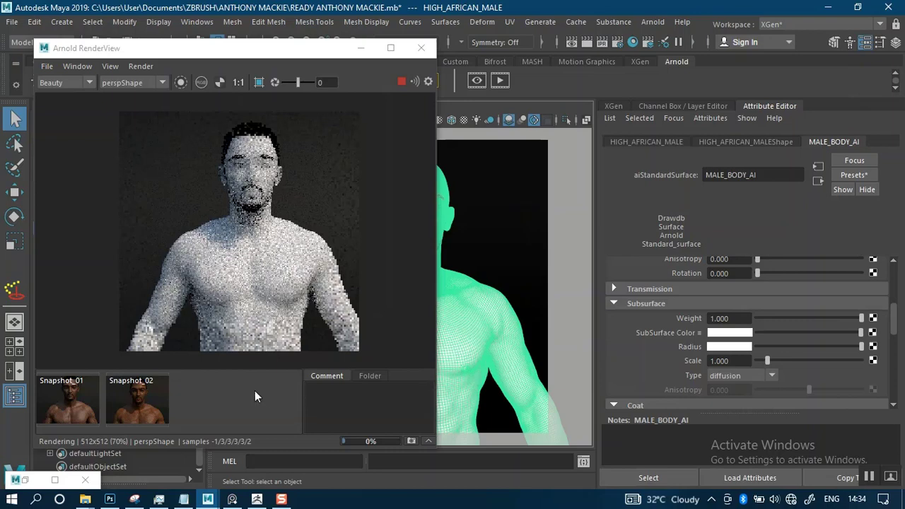
Step: Switch to the rendering-settings reference board, place it over the render window and examine the radius color values in the AI SSS VALUE image
mouse_move(232, 499)
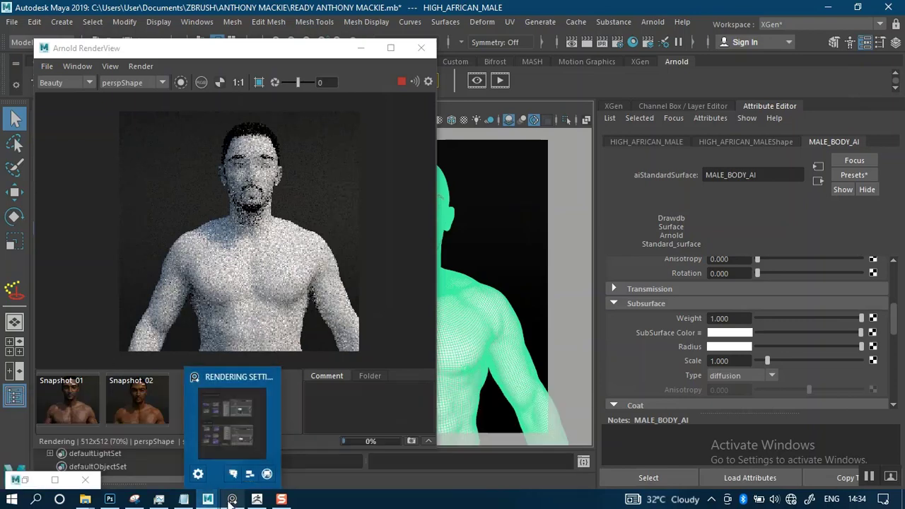
left_click(232, 446)
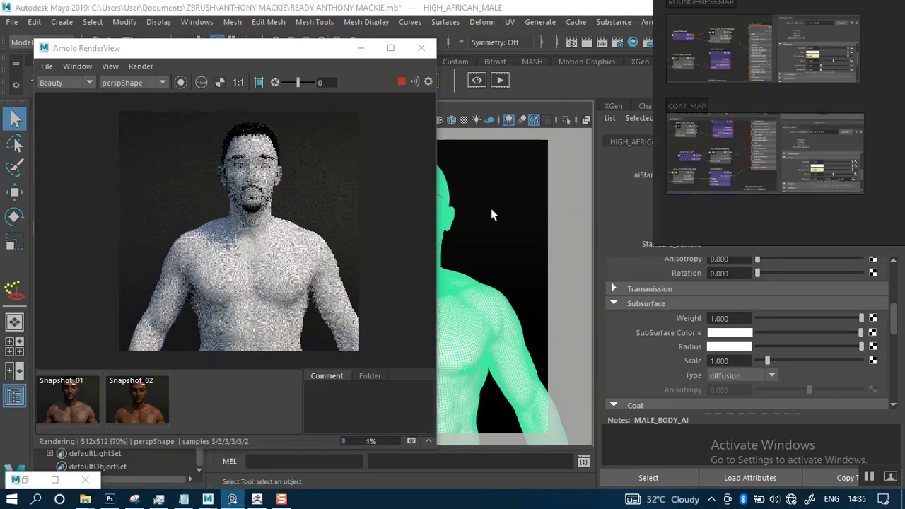
scroll(709, 149, "down", 2)
right_click_drag(722, 146, 321, 269)
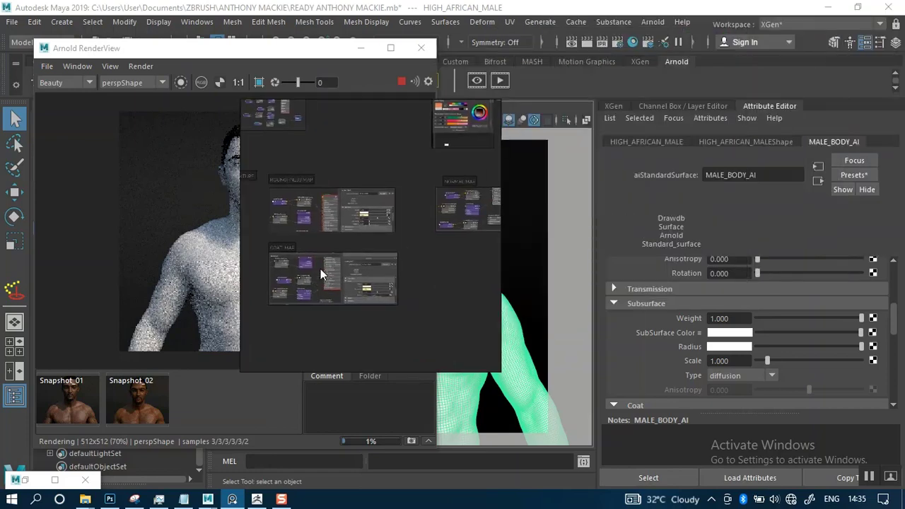
scroll(324, 261, "down", 3)
middle_click_drag(325, 259, 372, 266)
scroll(363, 285, "up", 2)
scroll(342, 196, "up", 2)
middle_click_drag(341, 195, 369, 216)
middle_click_drag(384, 247, 335, 201)
middle_click_drag(381, 267, 379, 228)
scroll(420, 184, "up", 3)
middle_click_drag(420, 184, 387, 221)
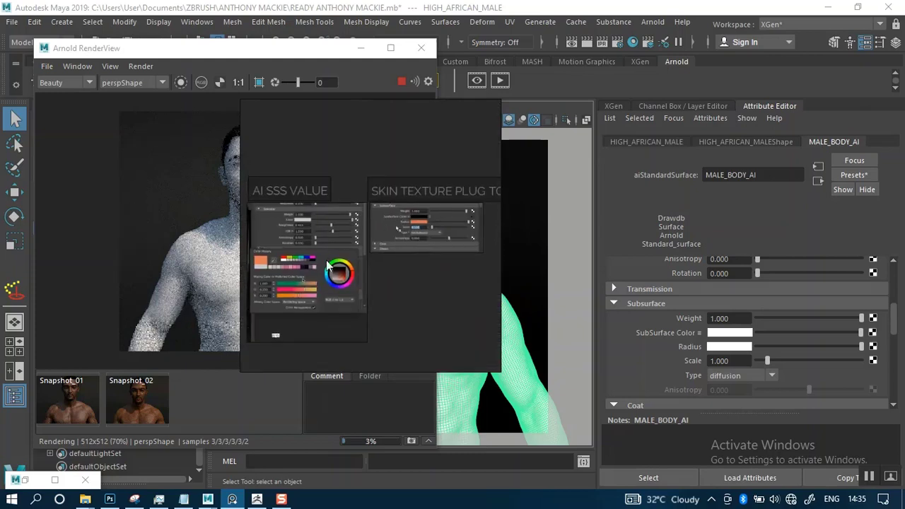
scroll(327, 266, "up", 3)
middle_click_drag(376, 258, 425, 270)
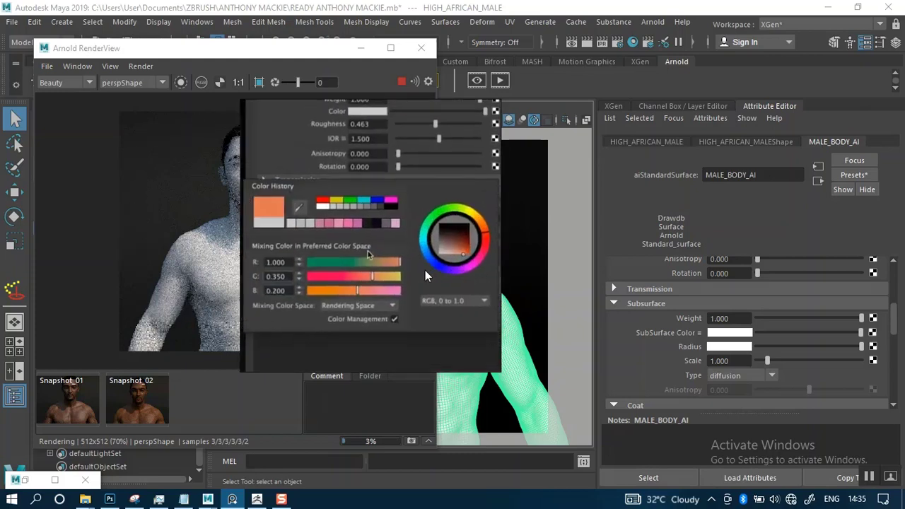
middle_click_drag(375, 213, 385, 216)
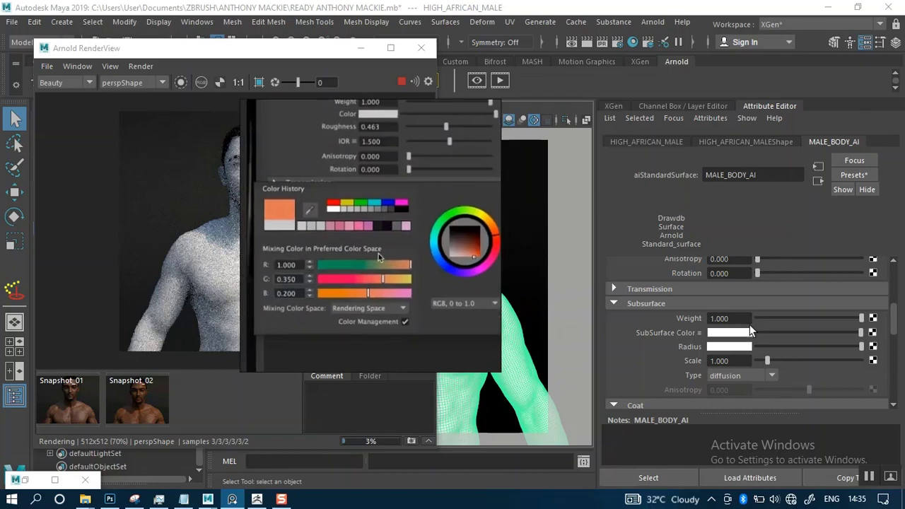
left_click(729, 348)
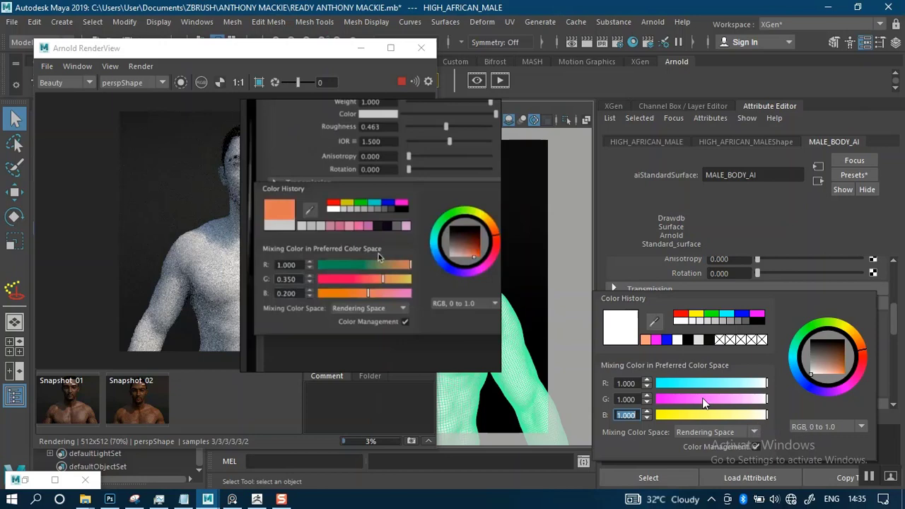
left_click(863, 428)
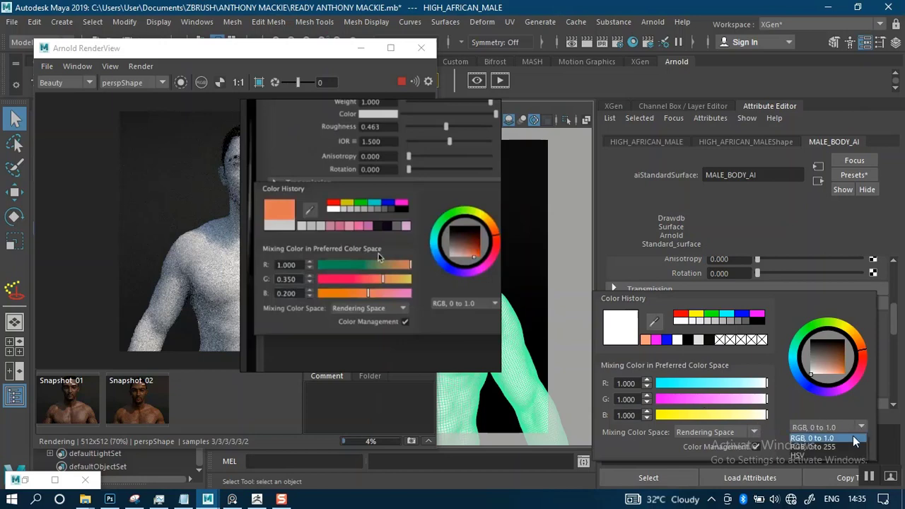
left_click(807, 456)
left_click(861, 428)
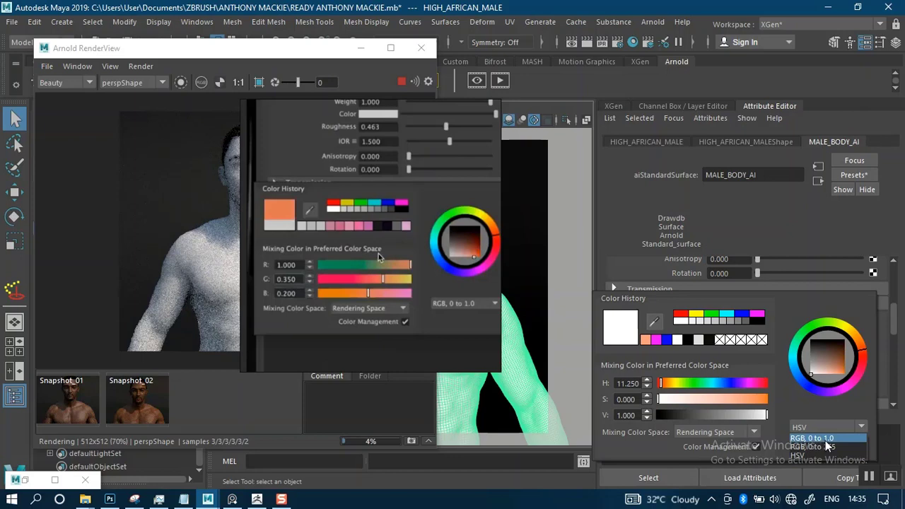
left_click(826, 439)
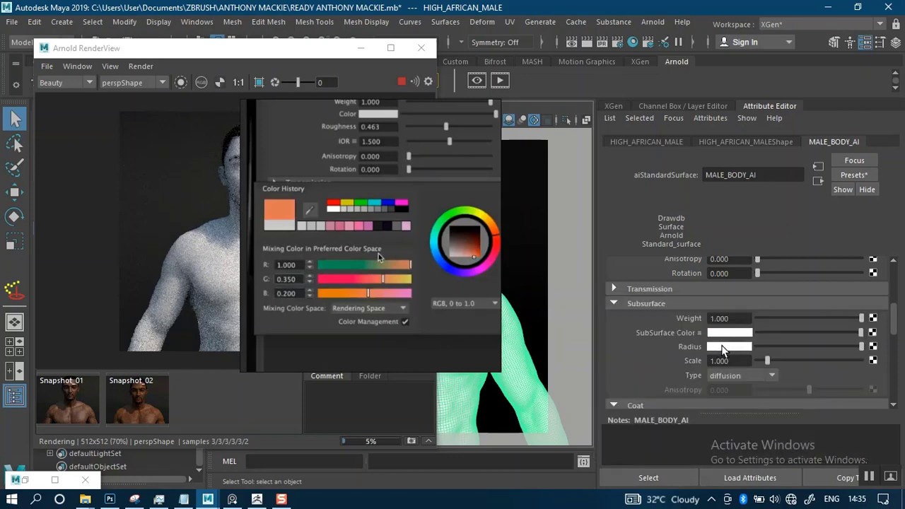
Step: Set MALE_BODY_AI's subsurface radius color to green 0.350 and blue 0.200, keeping red at 1.000
left_click(725, 347)
left_click(721, 351)
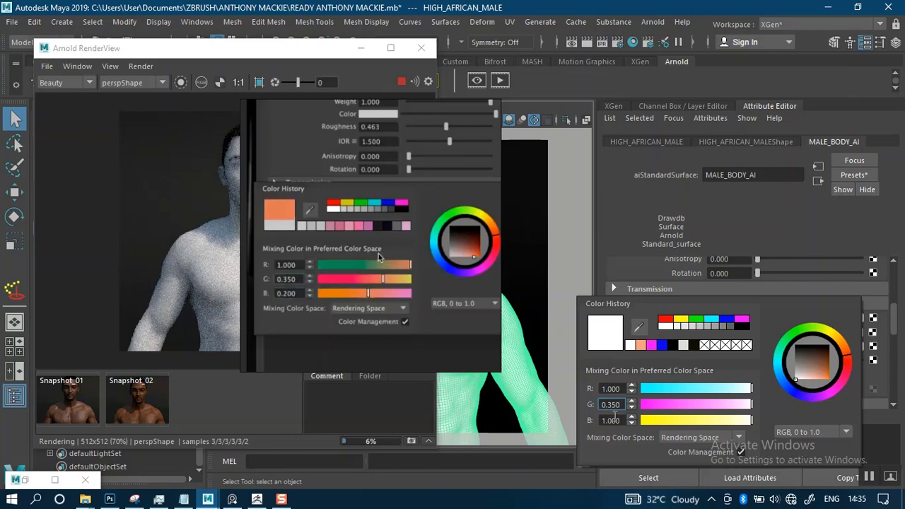
left_click(623, 420)
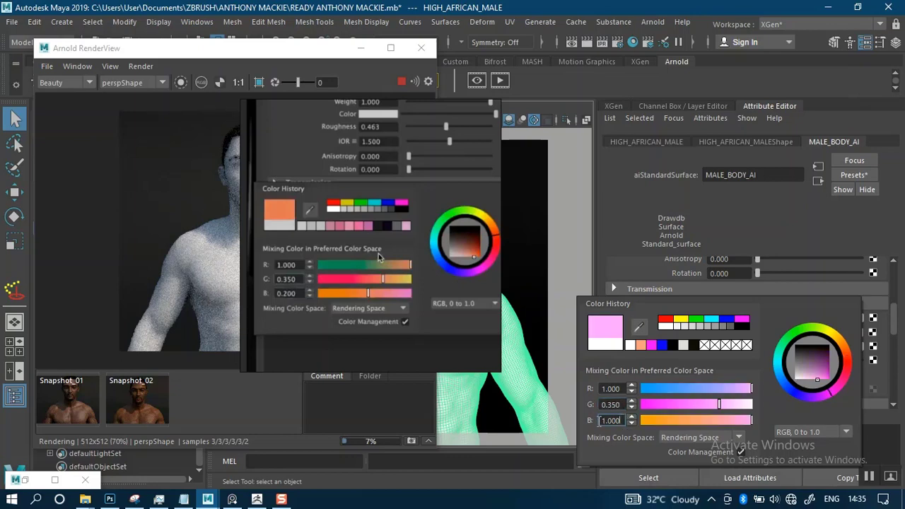
left_click_drag(623, 420, 598, 422)
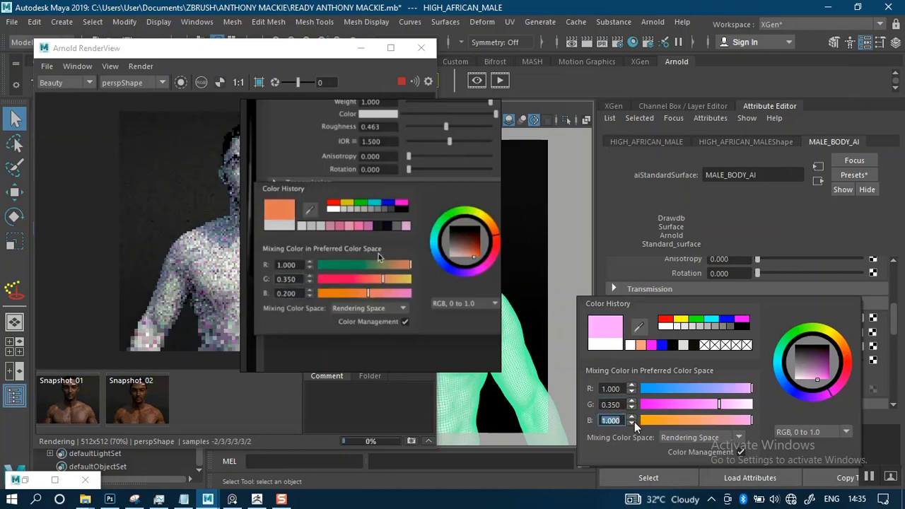
type("0.")
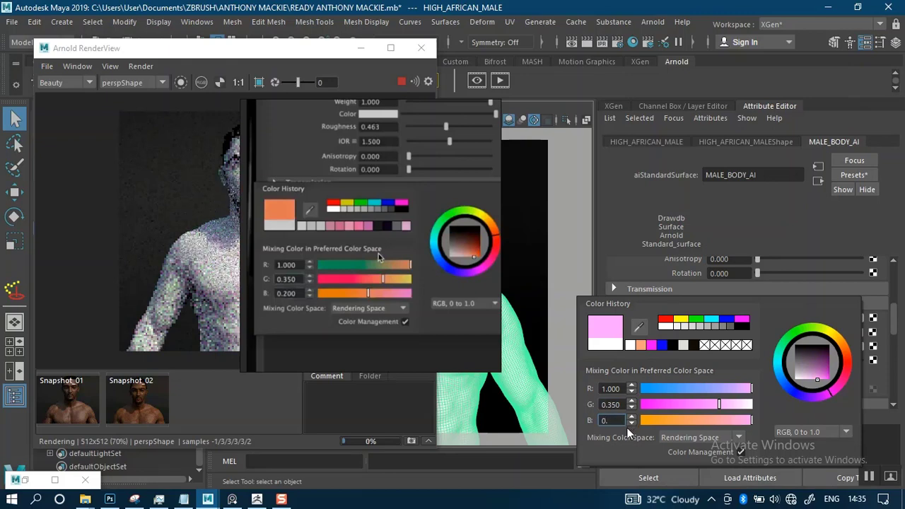
type("200")
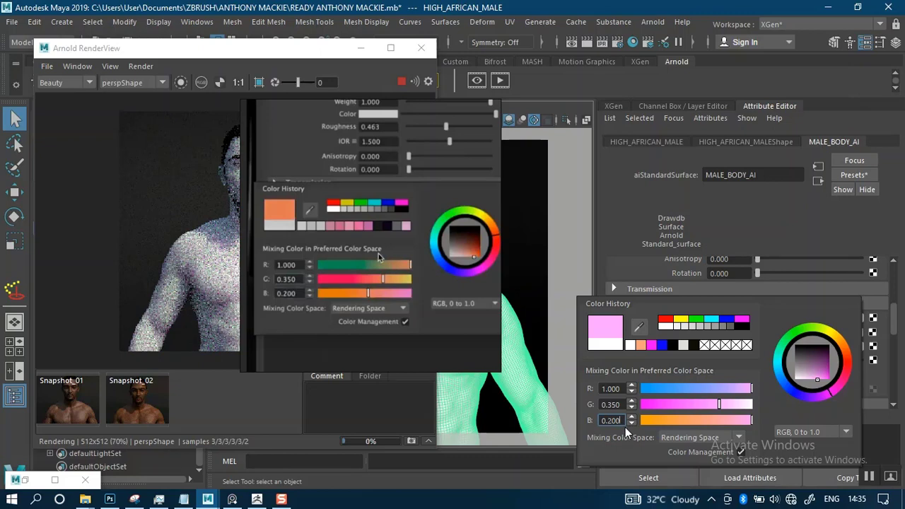
key("Return")
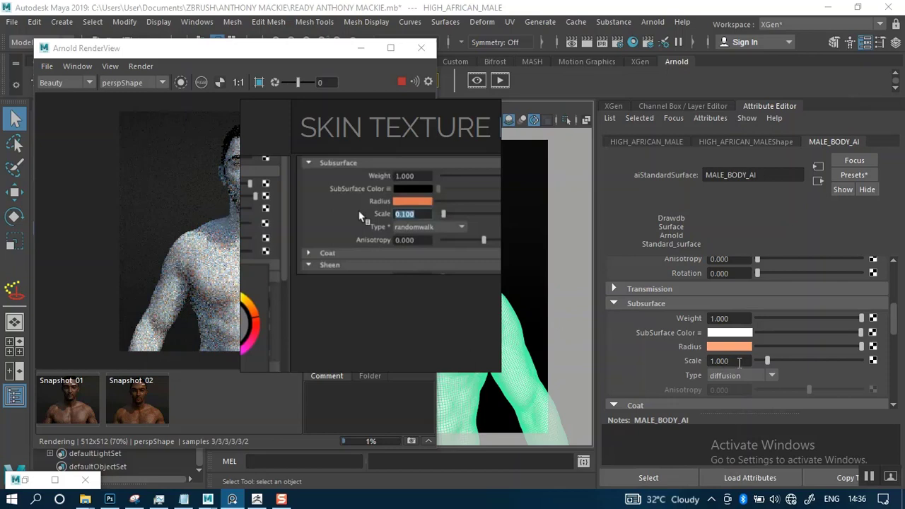
Step: Set MALE_BODY_AI's subsurface scale to 0.1 and its subsurface type to randomwalk
left_click(739, 361)
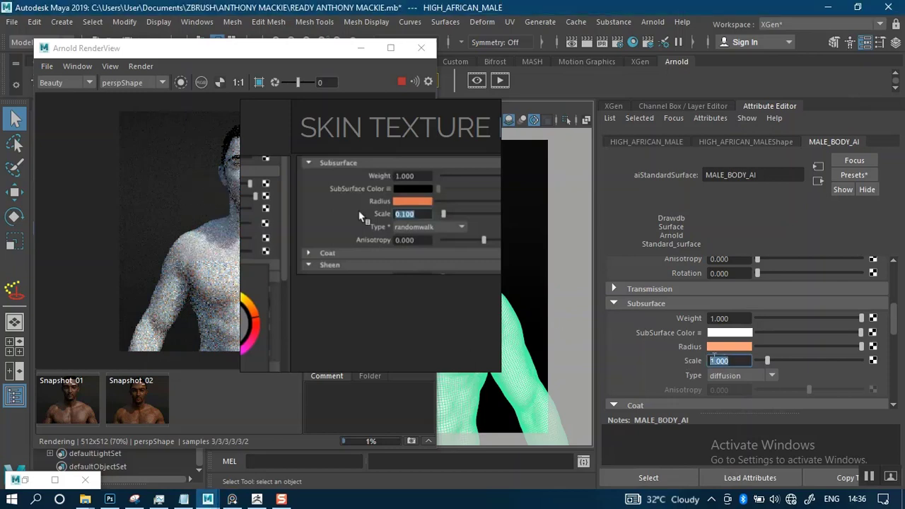
type("0.1")
key("Return")
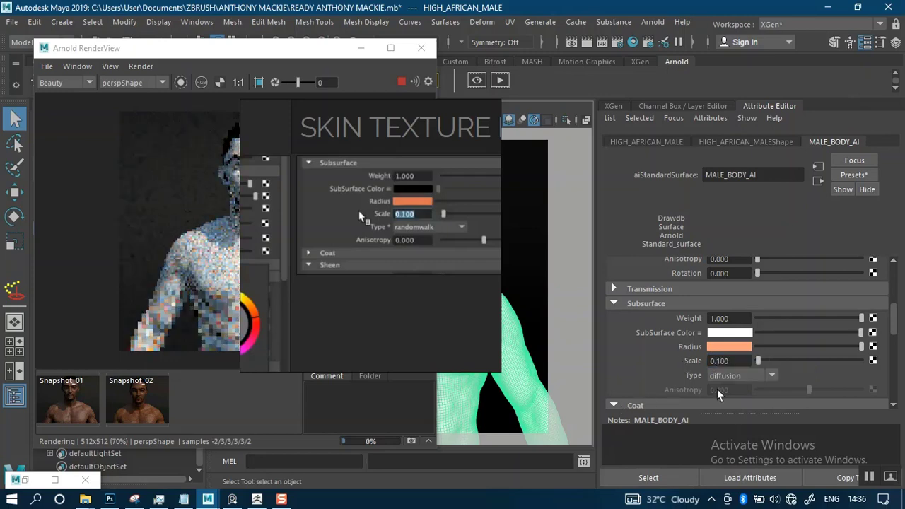
left_click(769, 376)
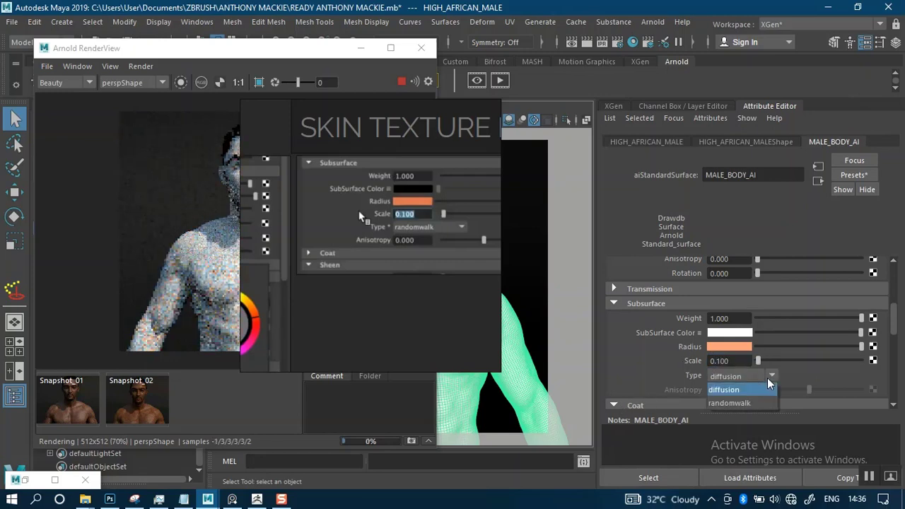
left_click(734, 403)
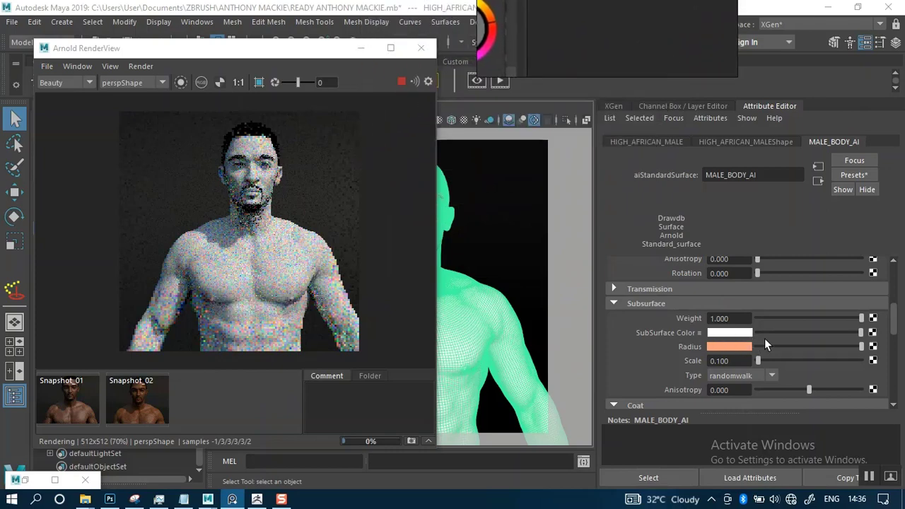
Step: Open the Hypershade, graph the body's shading group aiStandardSurface3SG and reposition the window so its material browser is fully in view
left_click(28, 479)
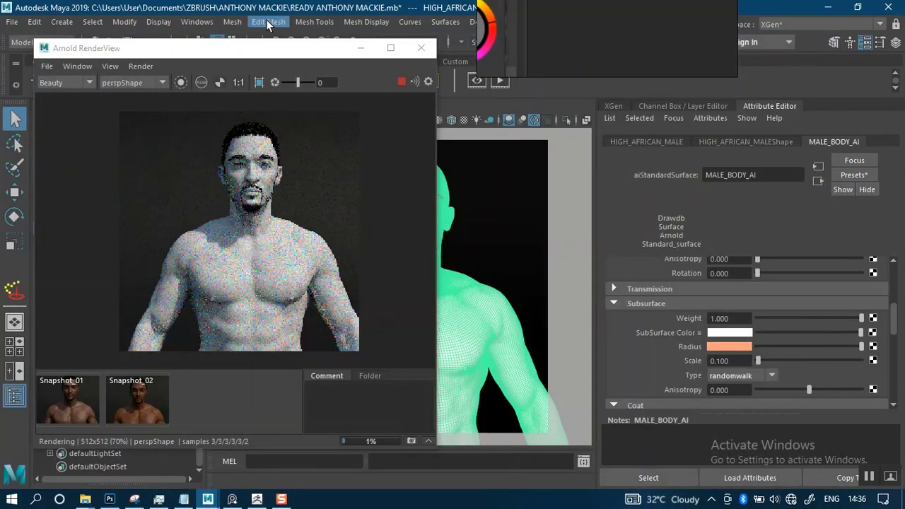
left_click(204, 22)
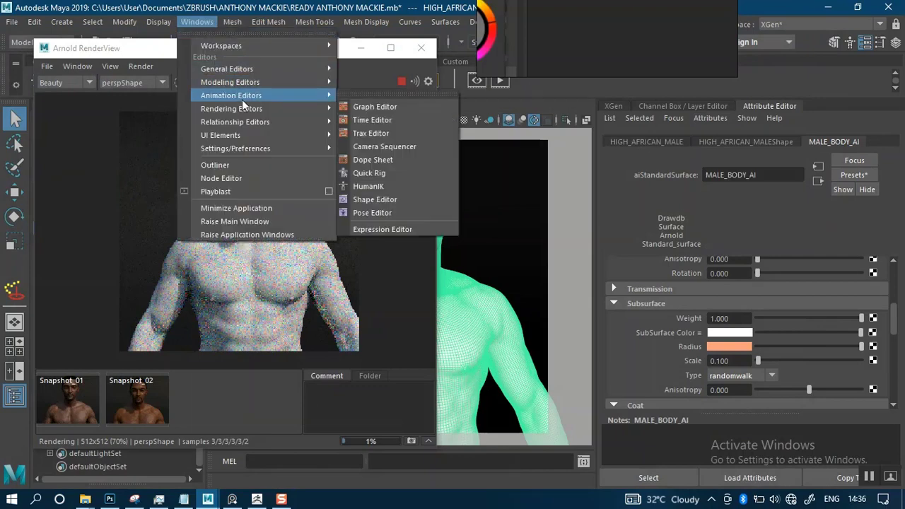
mouse_move(247, 108)
left_click(380, 147)
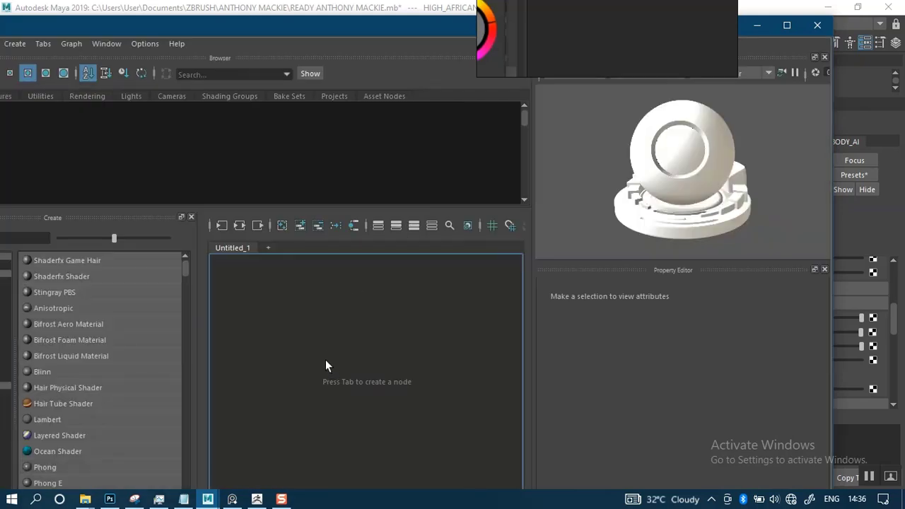
scroll(382, 370, "down", 5)
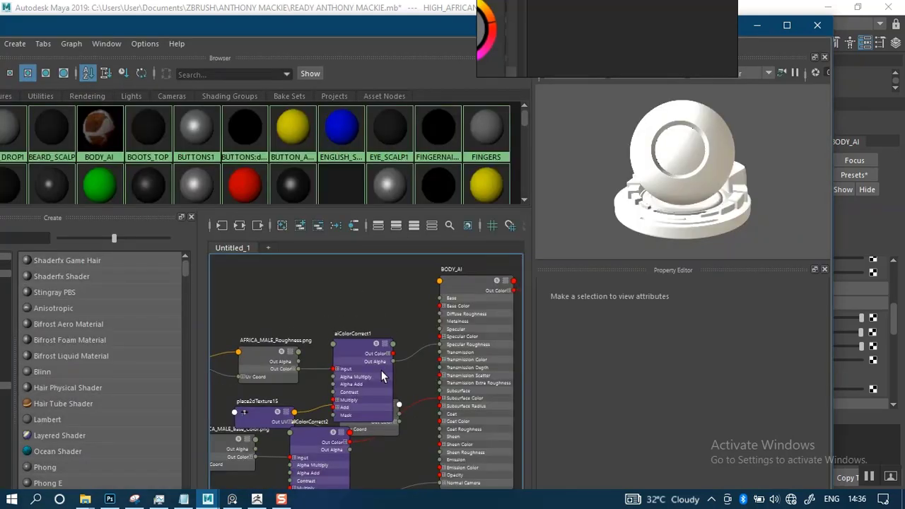
scroll(363, 365, "down", 2)
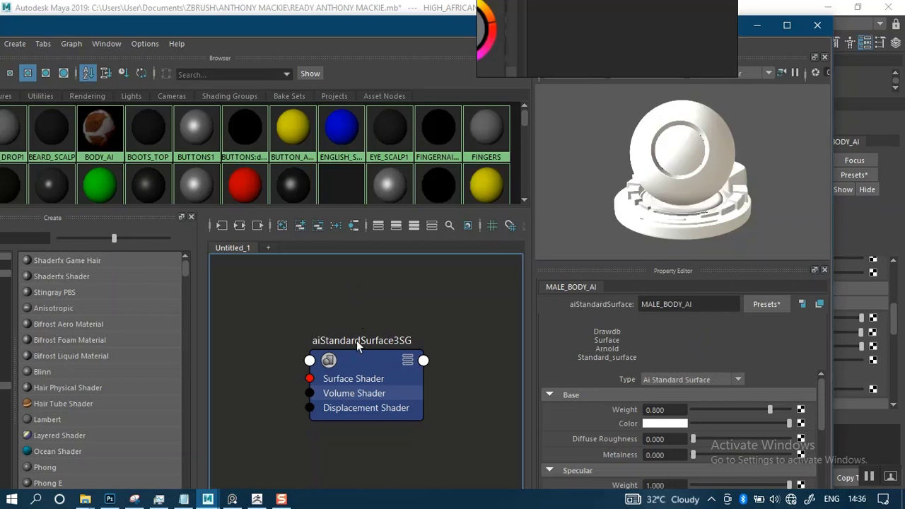
left_click(240, 226)
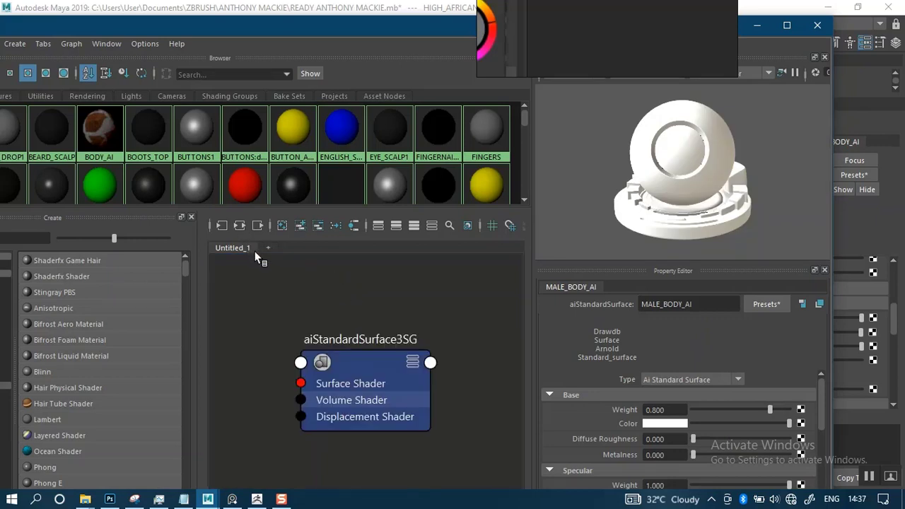
scroll(319, 299, "down", 4)
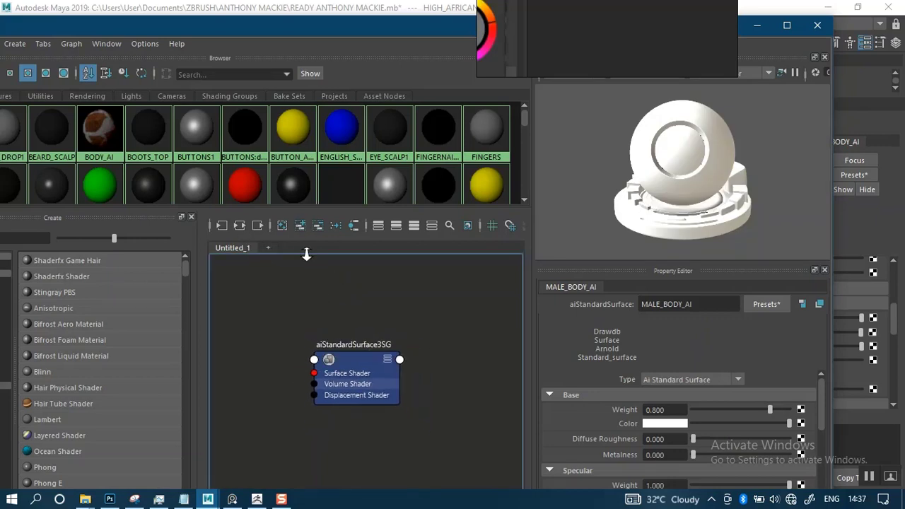
scroll(306, 343, "down", 1)
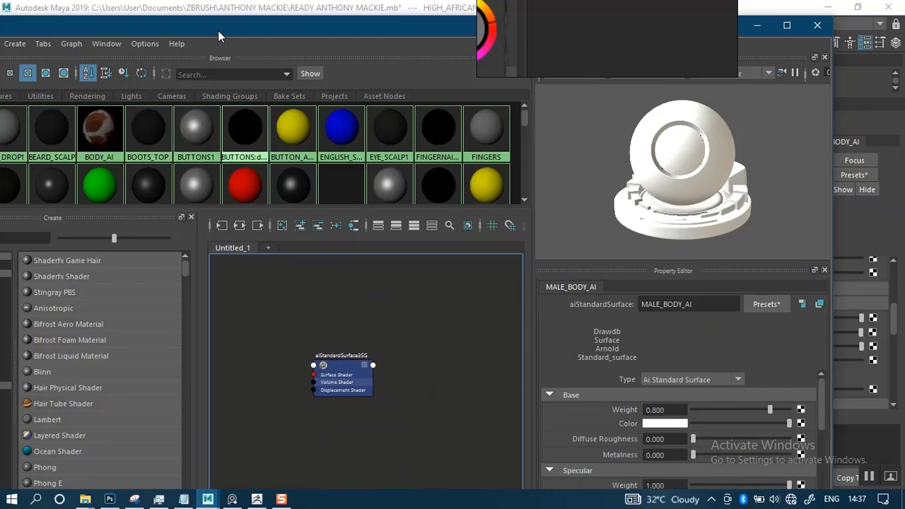
left_click_drag(223, 32, 311, 38)
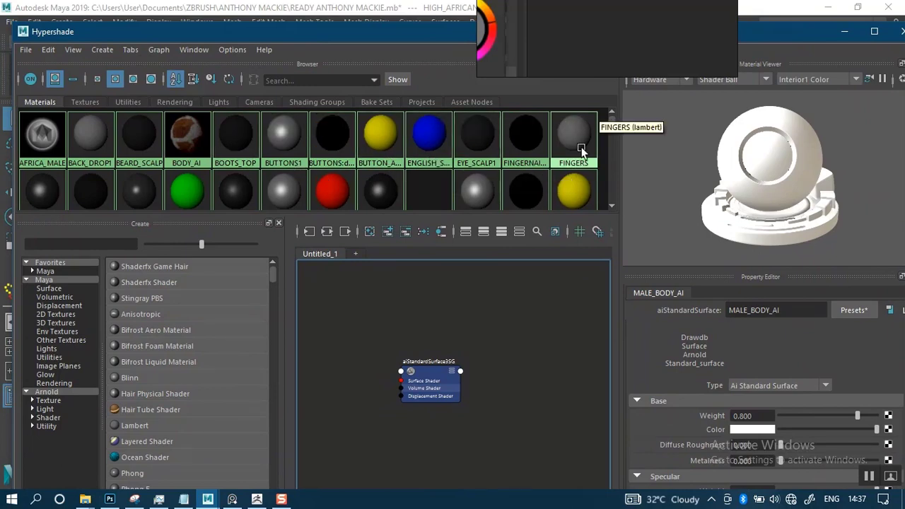
Step: Browse the Hypershade materials, search them for "male" and clear the search
scroll(611, 128, "down", 2)
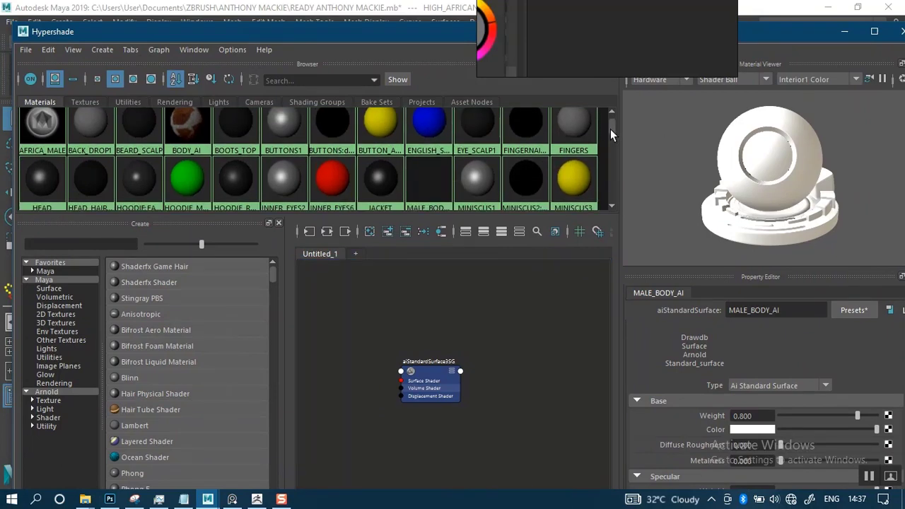
mouse_move(610, 132)
left_mouse_down()
mouse_move(608, 164)
mouse_move(609, 126)
left_mouse_up()
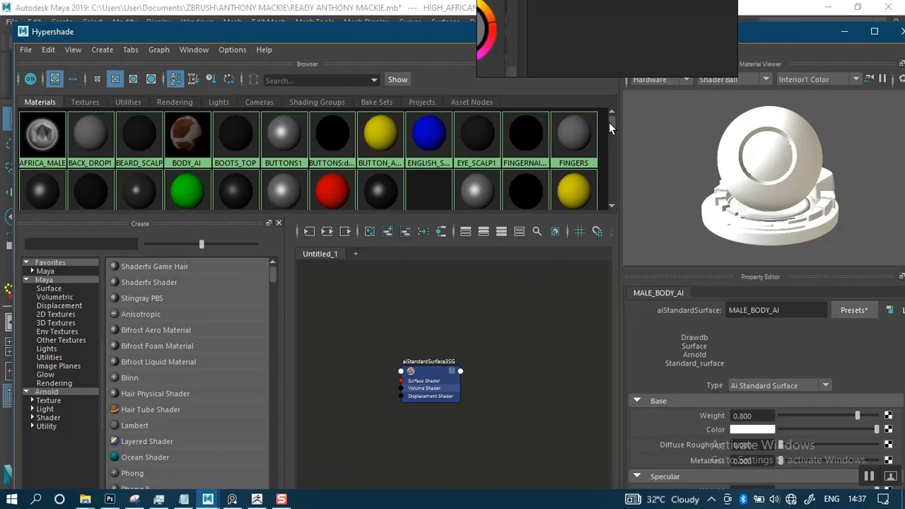
left_click_drag(610, 123, 565, 118)
left_click(296, 82)
type("male")
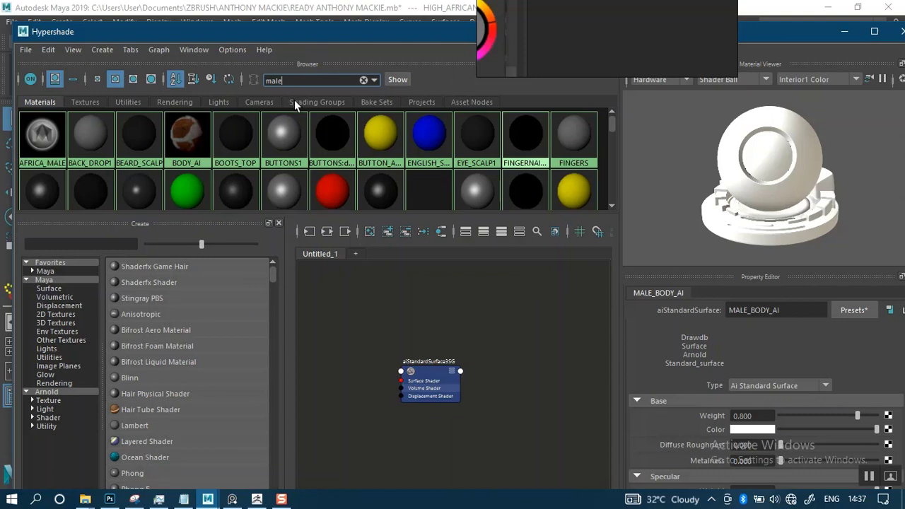
key("Return")
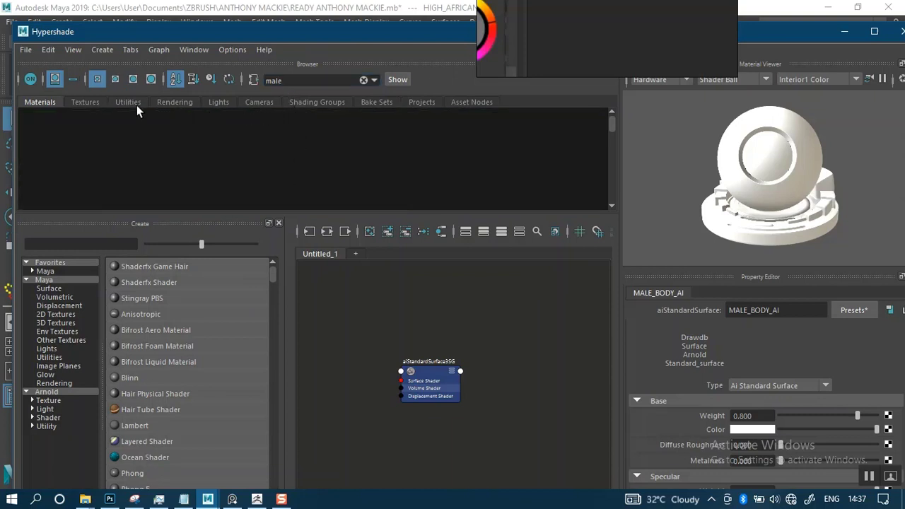
double_click(295, 82)
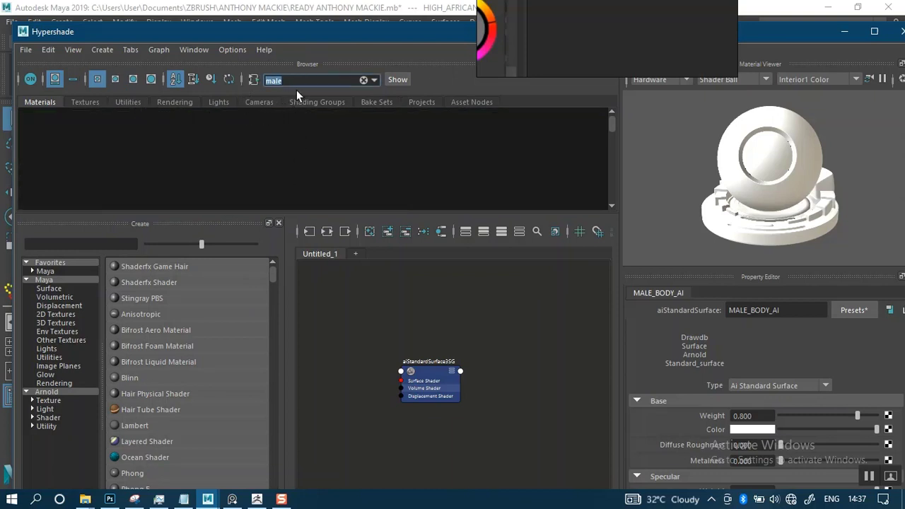
key("BackSpace")
Step: Bring the Hypershade back up and enlarge its material browser to fit all rows of swatches
left_click(845, 31)
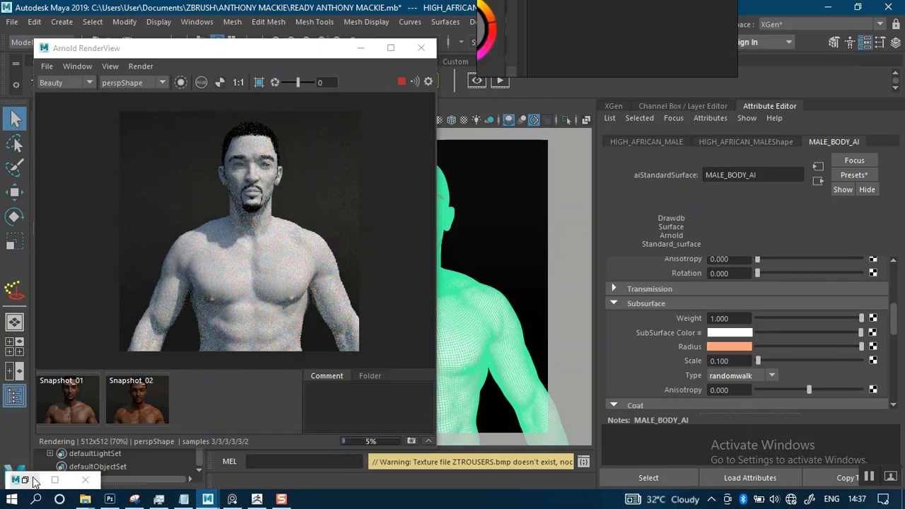
left_click(55, 480)
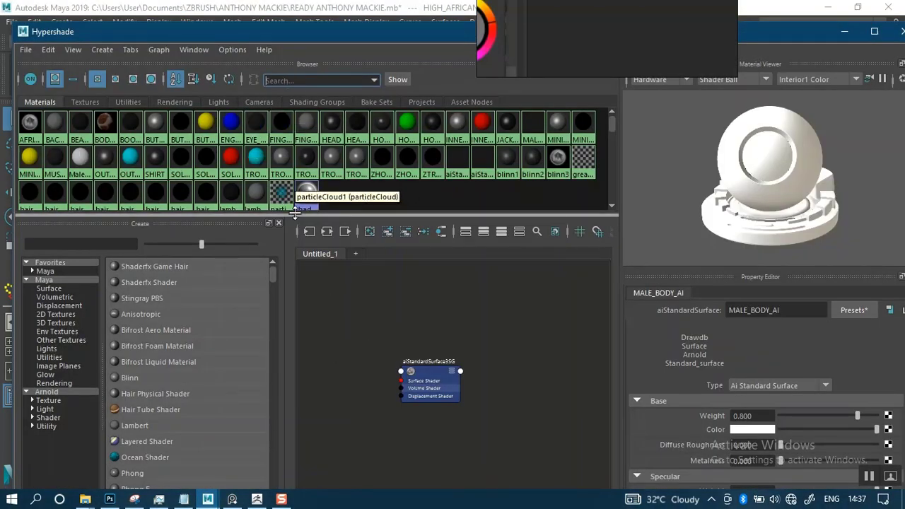
left_click_drag(296, 215, 296, 238)
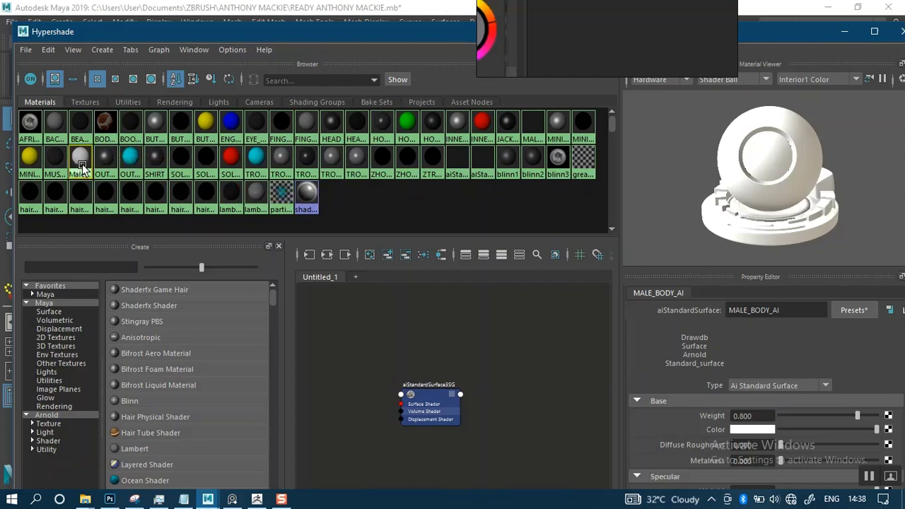
Step: Select the MALE_BODY_AI material and graph its input and output connections, leaving free space beside its input ports
left_click(82, 168)
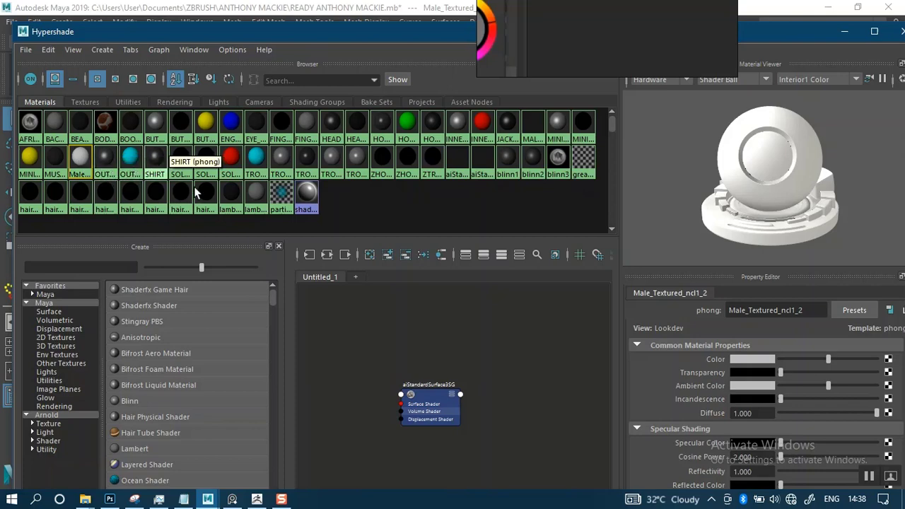
left_click(532, 134)
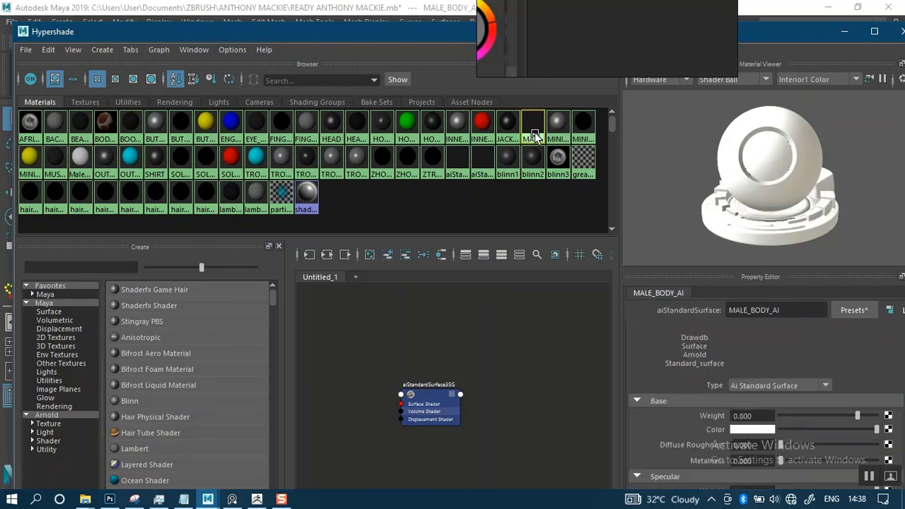
left_click(324, 255)
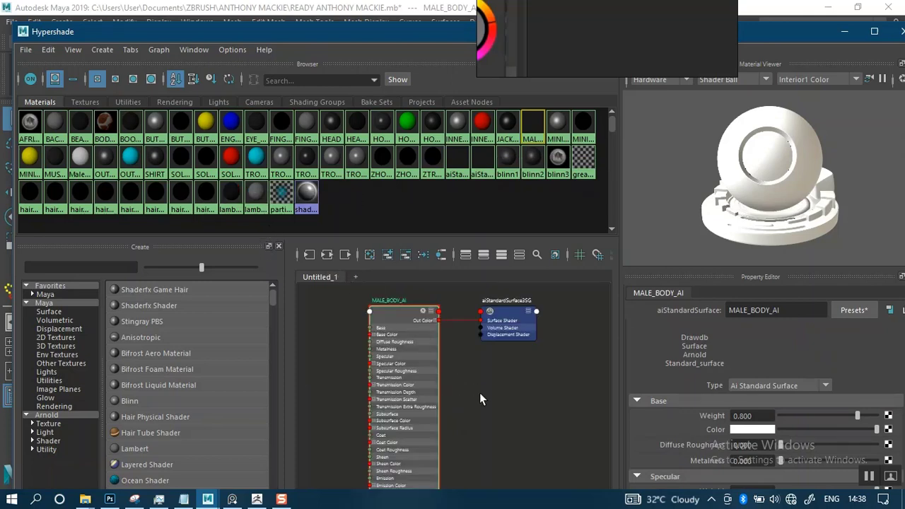
scroll(465, 394, "down", 1)
middle_click_drag(464, 390, 505, 392, "alt")
scroll(505, 392, "down", 1)
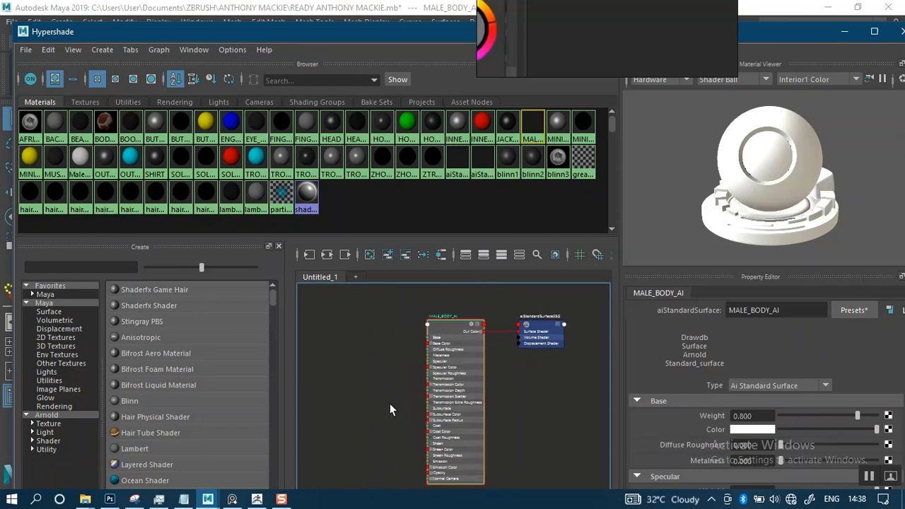
middle_click_drag(369, 404, 388, 389, "alt")
scroll(412, 378, "down", 1)
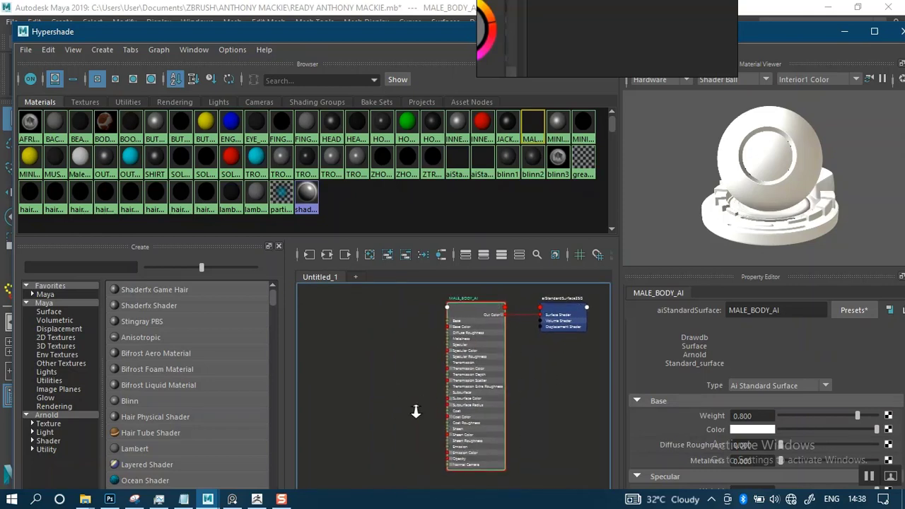
Step: Switch to File Explorer, open the AFRICAN MALE folder inside the character project's SP TEXTURES folder and select AFRICA_MALE_Base_Color.png
mouse_move(84, 501)
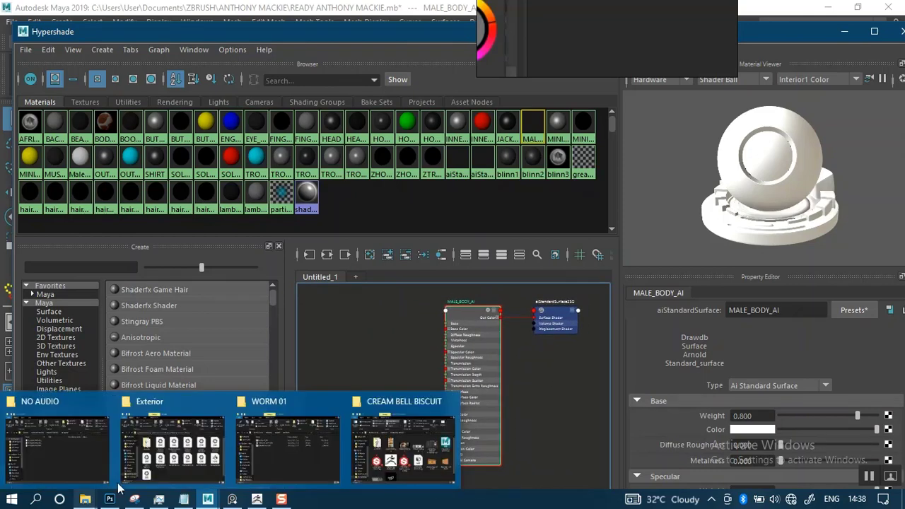
mouse_move(178, 456)
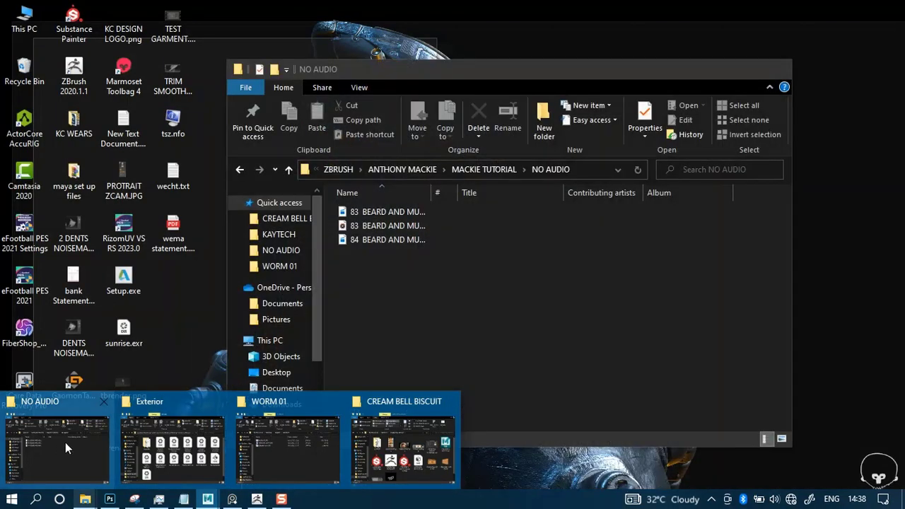
mouse_move(303, 448)
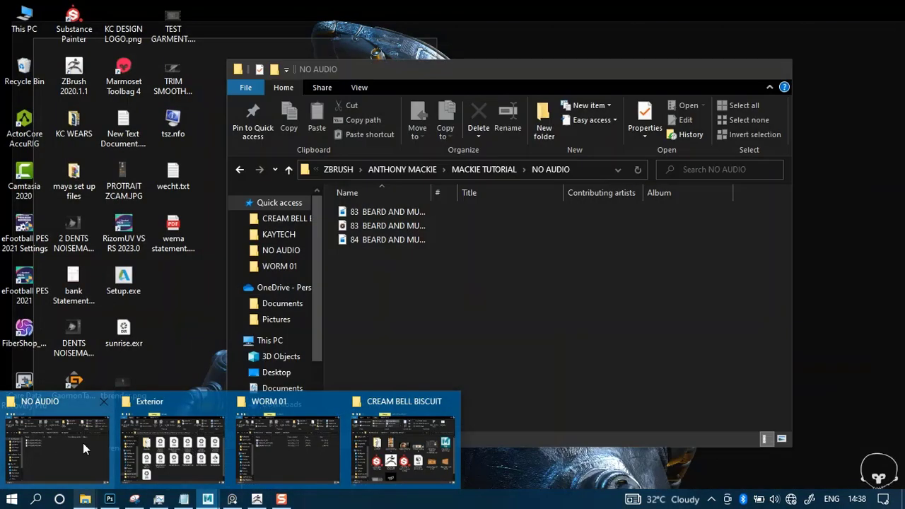
left_click(82, 442)
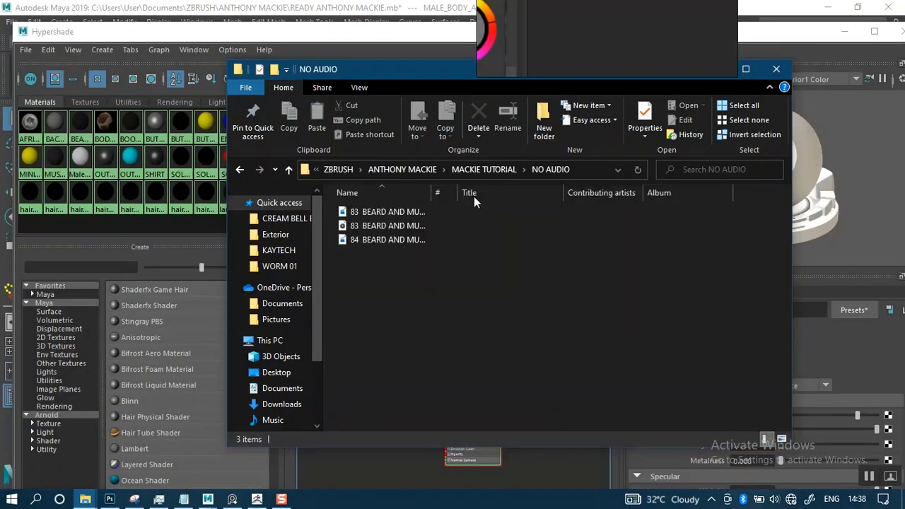
left_click(401, 169)
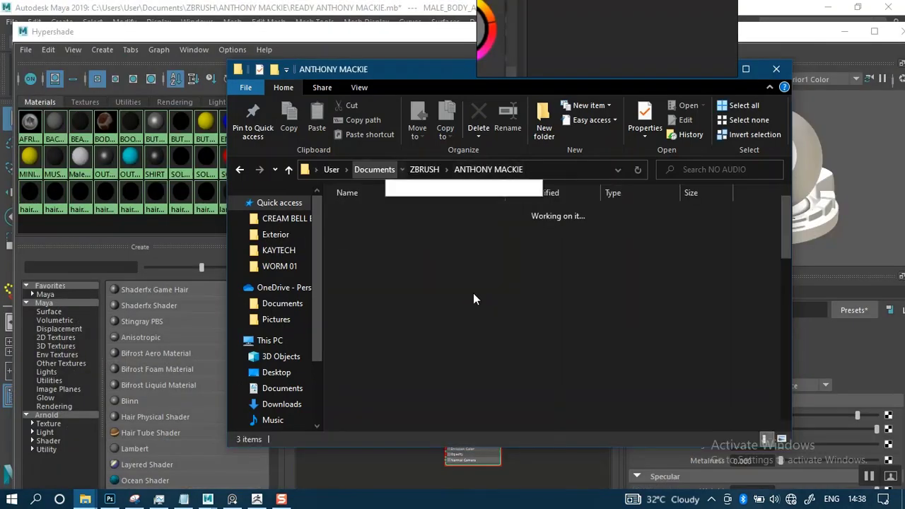
left_click(404, 170)
left_click(785, 215)
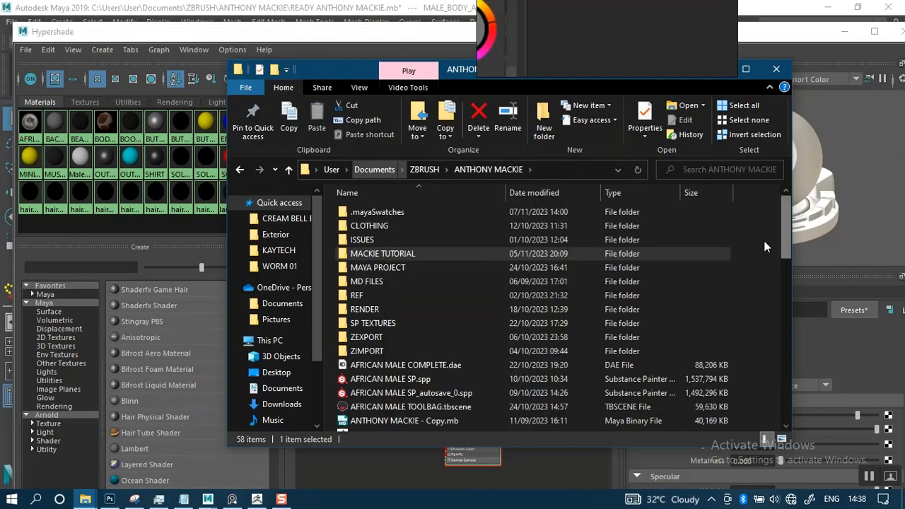
left_click(402, 323)
double_click(402, 323)
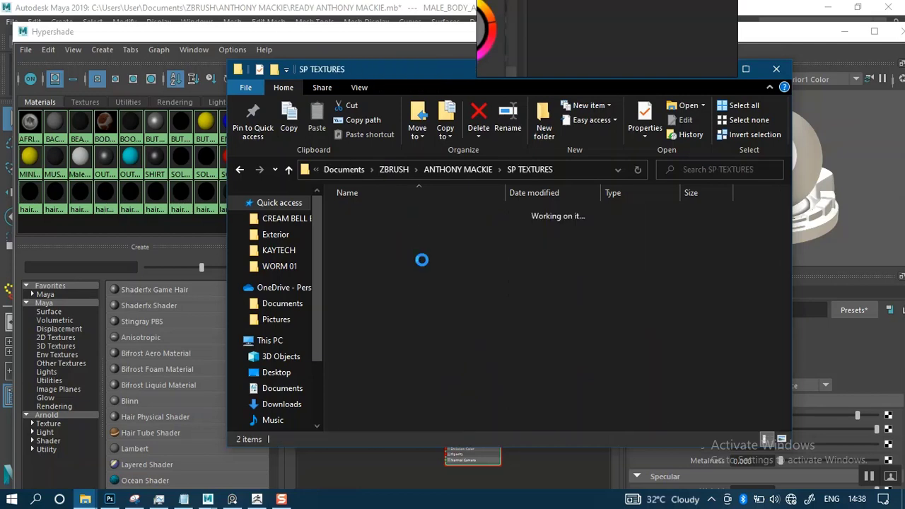
left_click(400, 213)
double_click(401, 214)
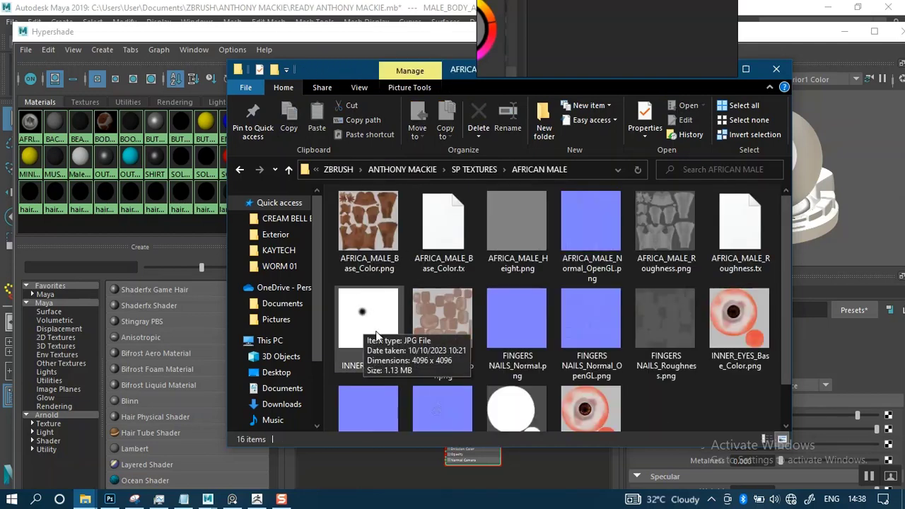
left_click(369, 237)
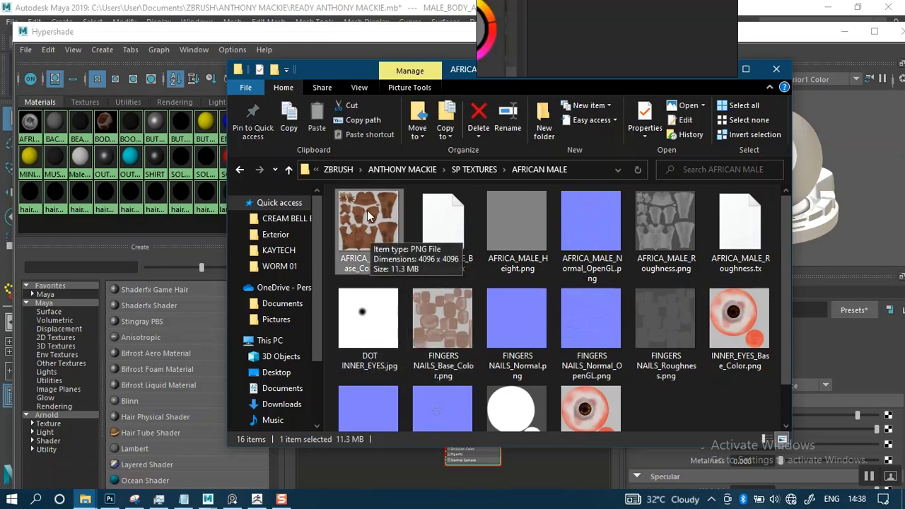
Step: Add AFRICA_MALE_Base_Color.png to the Hypershade graph and place its file and place2dTexture nodes beside the MALE_BODY_AI inputs
left_click_drag(365, 223, 361, 470)
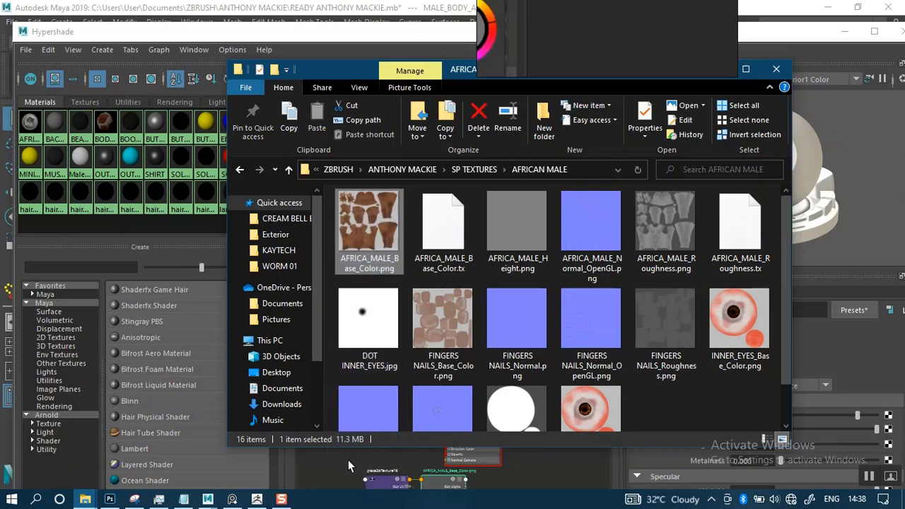
left_click(348, 460)
right_click_drag(472, 437, 443, 400, "alt")
middle_click_drag(443, 399, 486, 353, "alt")
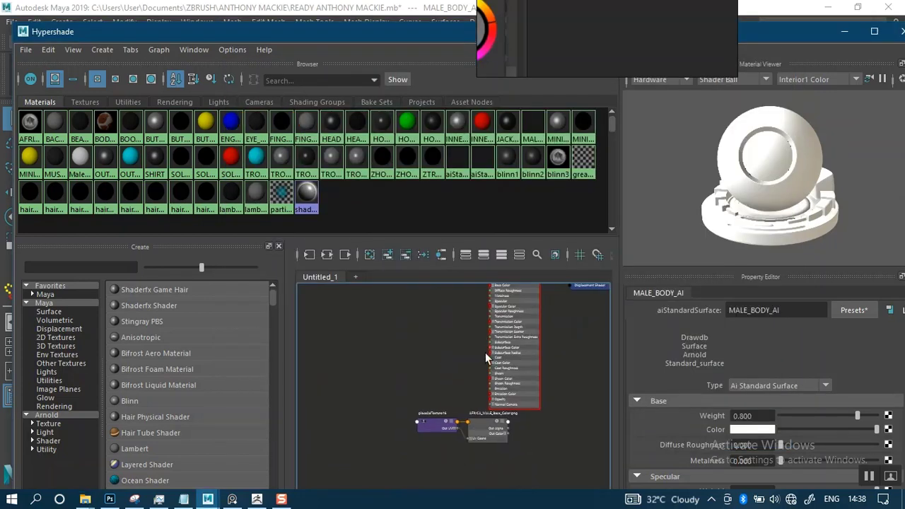
right_click_drag(435, 406, 490, 481, "alt")
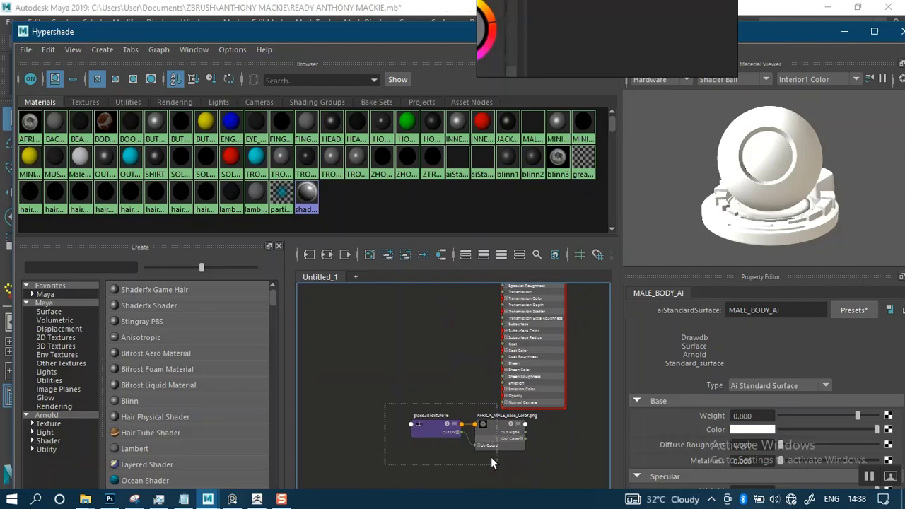
left_click_drag(490, 457, 398, 340)
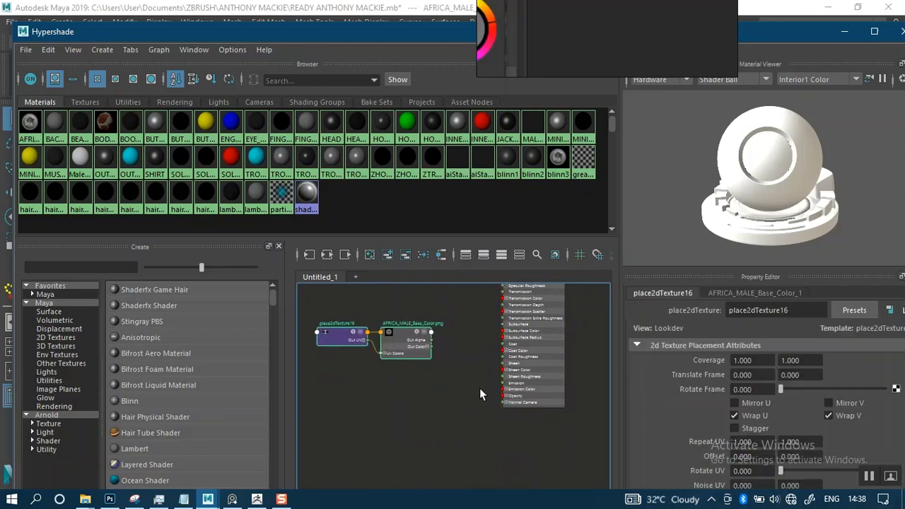
right_click_drag(447, 380, 468, 452, "alt")
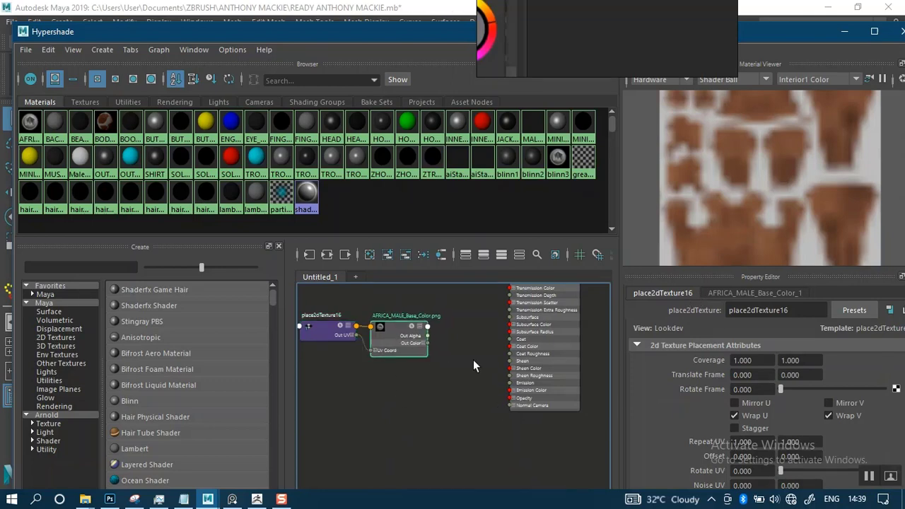
Step: Select only the base color file node and shift the Hypershade to check its file attributes and the Arnold render
left_click(826, 415)
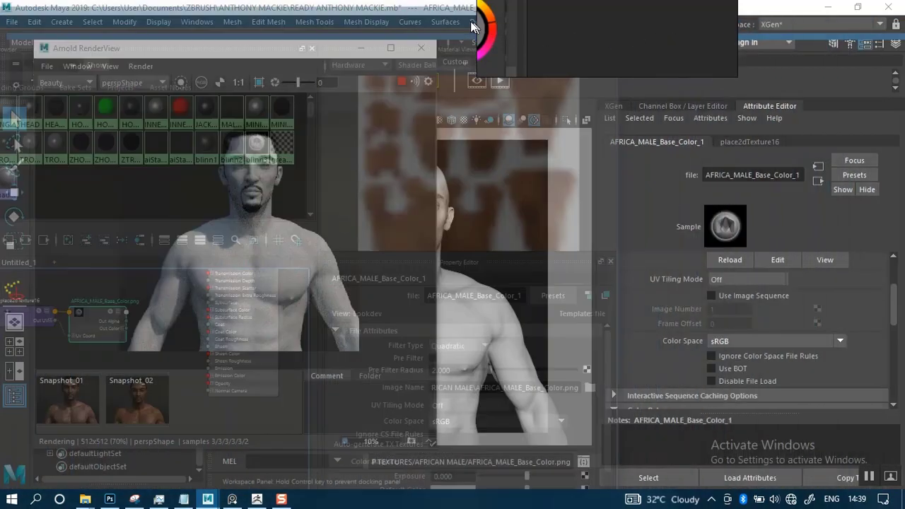
left_click_drag(471, 21, 442, 21)
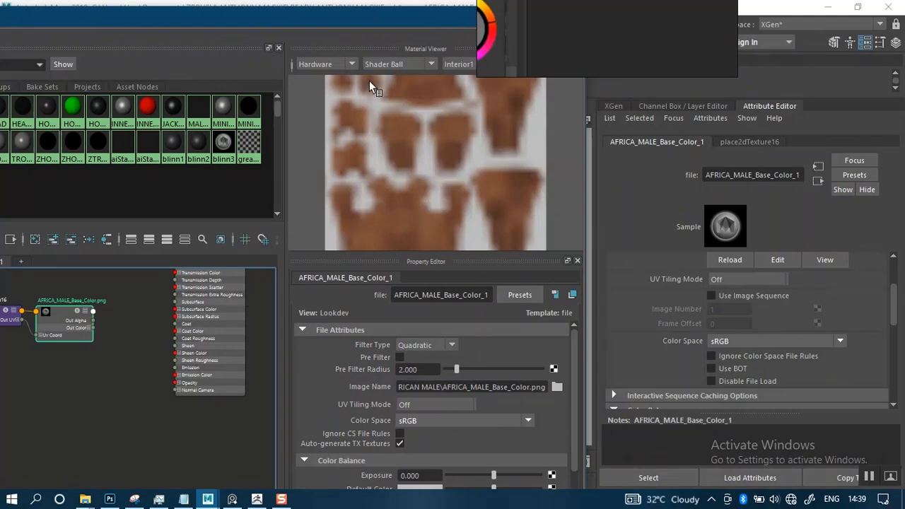
left_click_drag(332, 22, 682, 59)
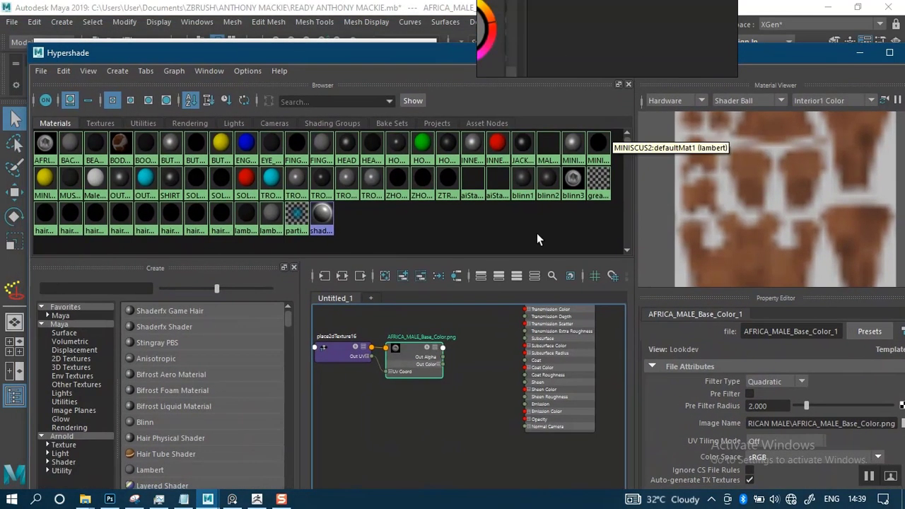
Step: Create an aiColorCorrect node in the graph and arrange it below the base color file node
middle_click_drag(473, 384, 478, 411, "alt")
right_click_drag(481, 392, 508, 503, "alt")
middle_click_drag(492, 414, 495, 425, "alt")
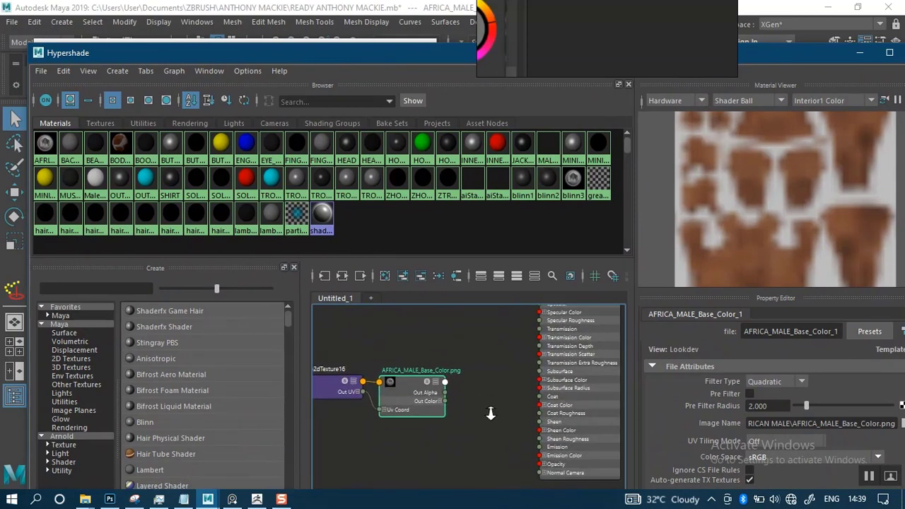
right_click_drag(490, 408, 498, 486, "alt")
middle_click_drag(481, 415, 482, 400, "alt")
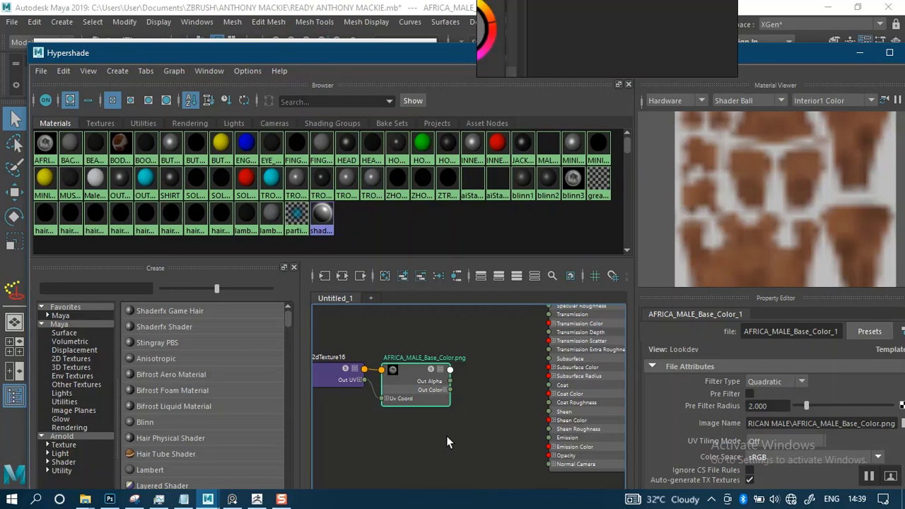
key("Tab")
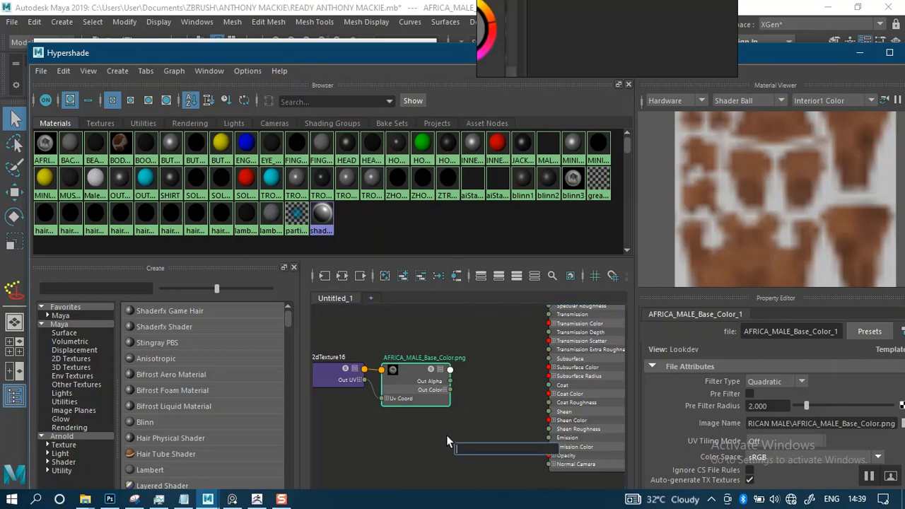
type("aicol")
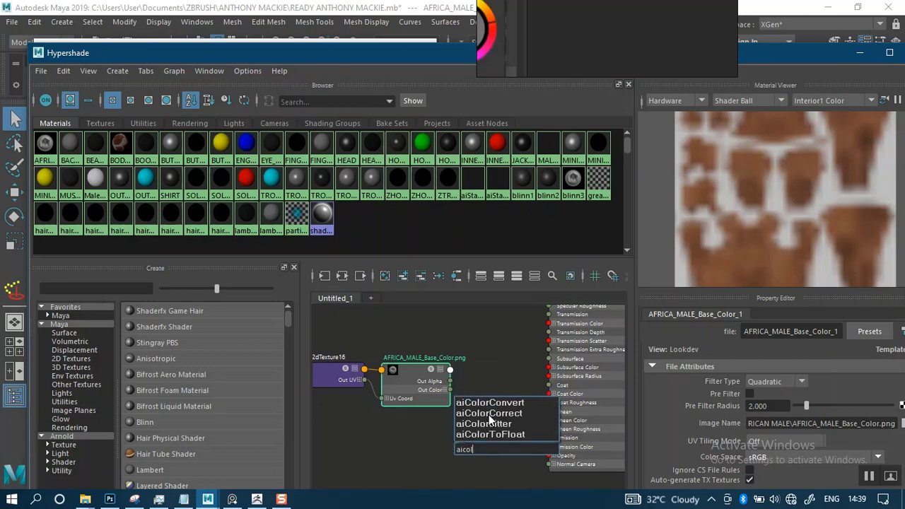
left_click(489, 414)
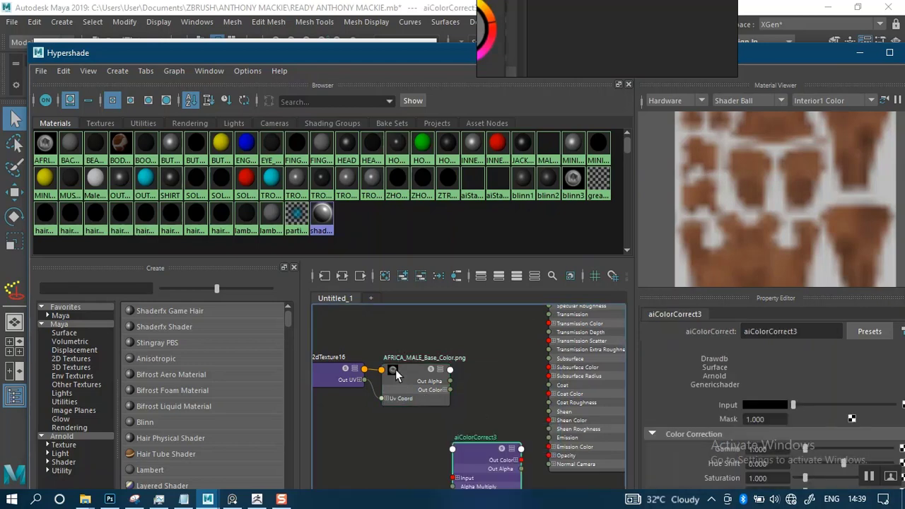
left_click_drag(416, 391, 371, 375)
left_click_drag(475, 459, 396, 455)
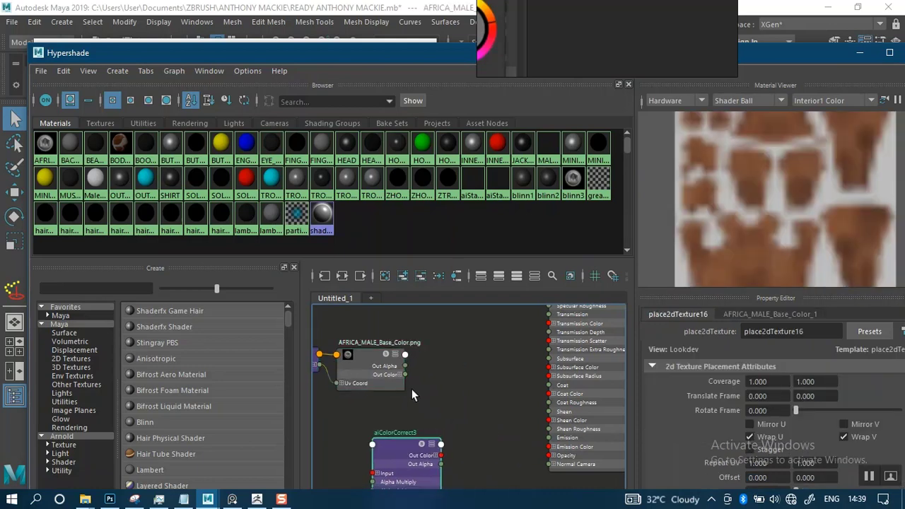
Step: Connect the base color texture's Out Color directly to the MALE_BODY_AI Subsurface Color input
scroll(442, 403, "up", 2)
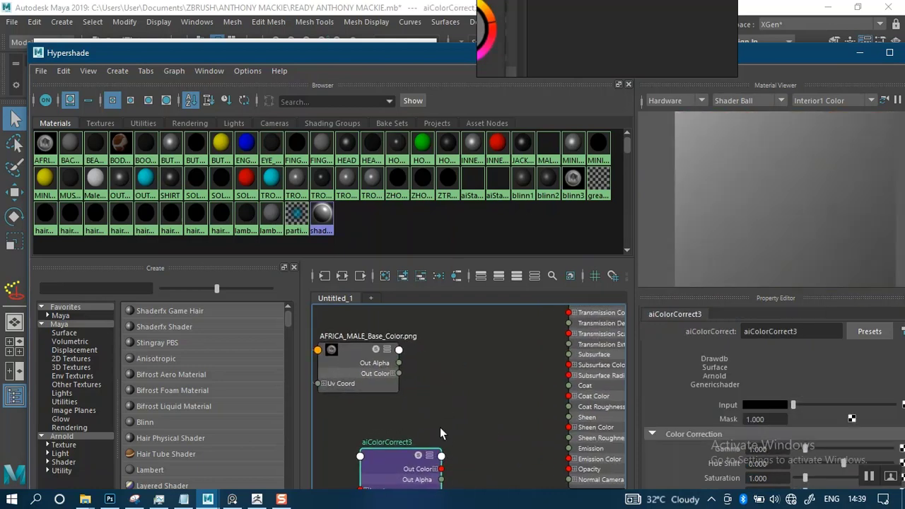
scroll(488, 407, "up", 2)
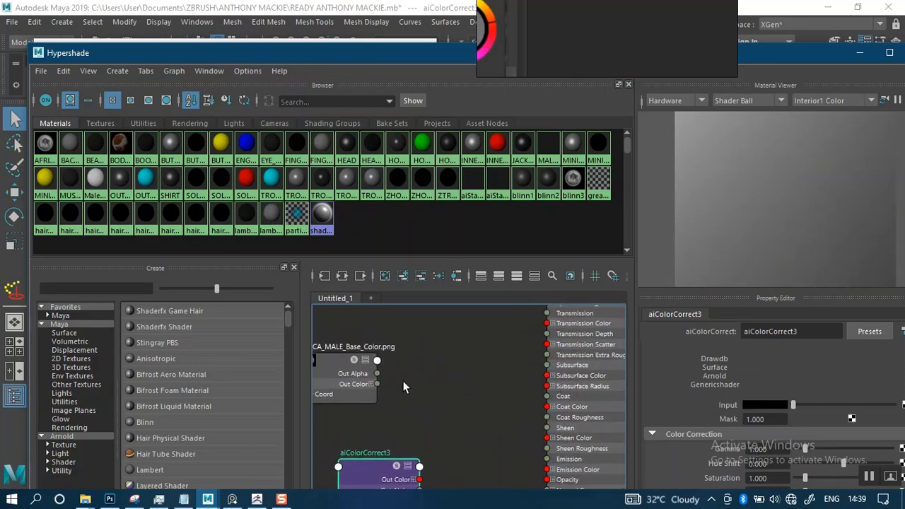
left_click_drag(462, 392, 561, 382)
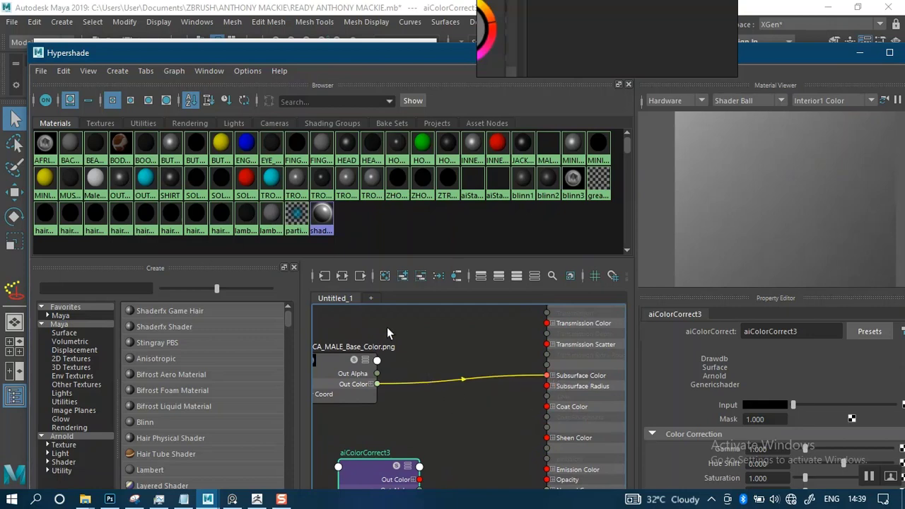
left_click(439, 358)
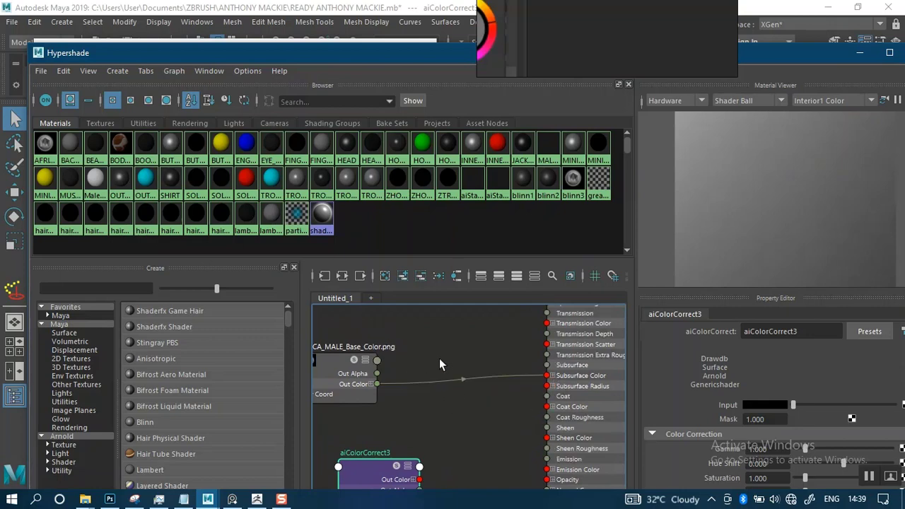
Step: Uncover the Arnold RenderView, switch on its isolate-selected mode and select the MALE_BODY_AI node for an isolated render
left_click_drag(338, 51, 763, 82)
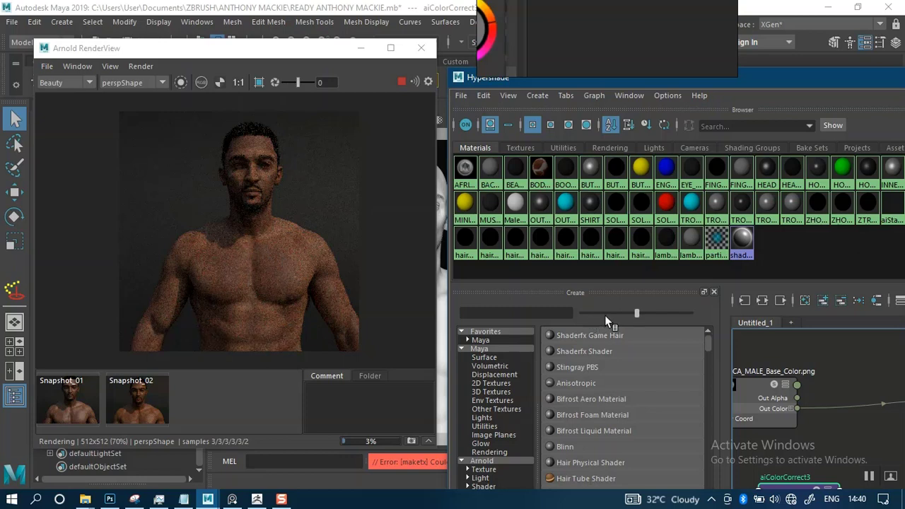
left_click_drag(758, 81, 625, 66)
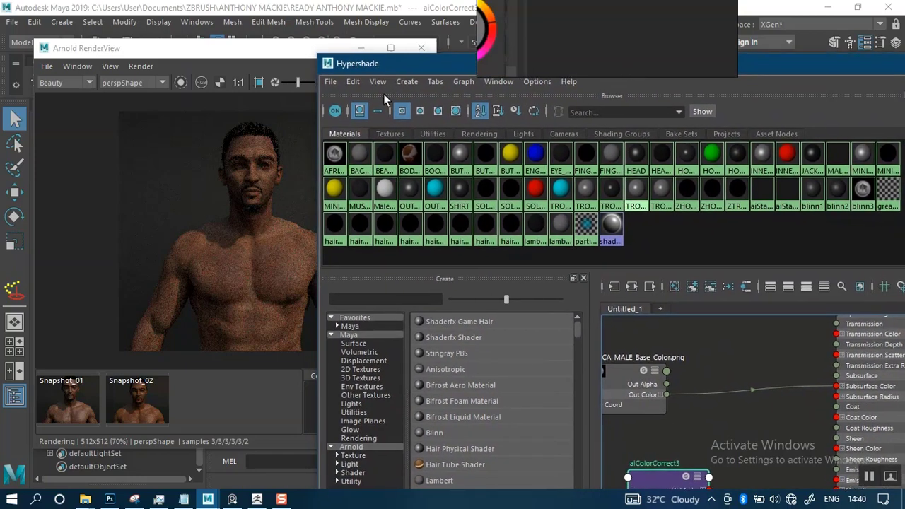
left_click(180, 83)
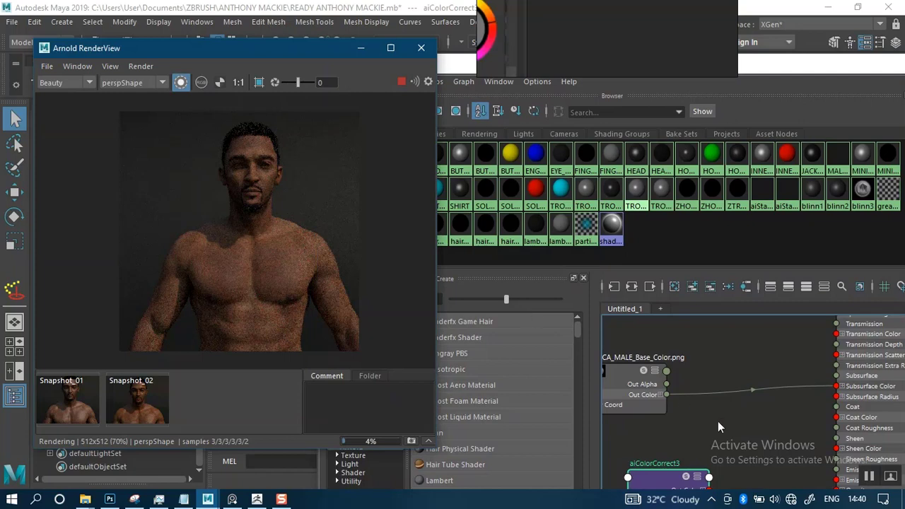
left_click(715, 398)
middle_click_drag(709, 387, 729, 387, "alt")
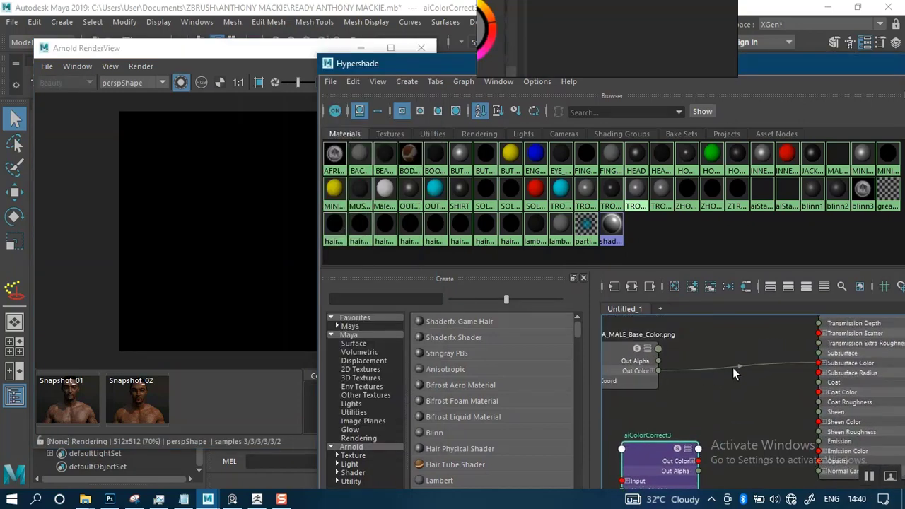
mouse_move(816, 362)
left_mouse_down()
mouse_move(761, 392)
mouse_move(800, 364)
left_mouse_up()
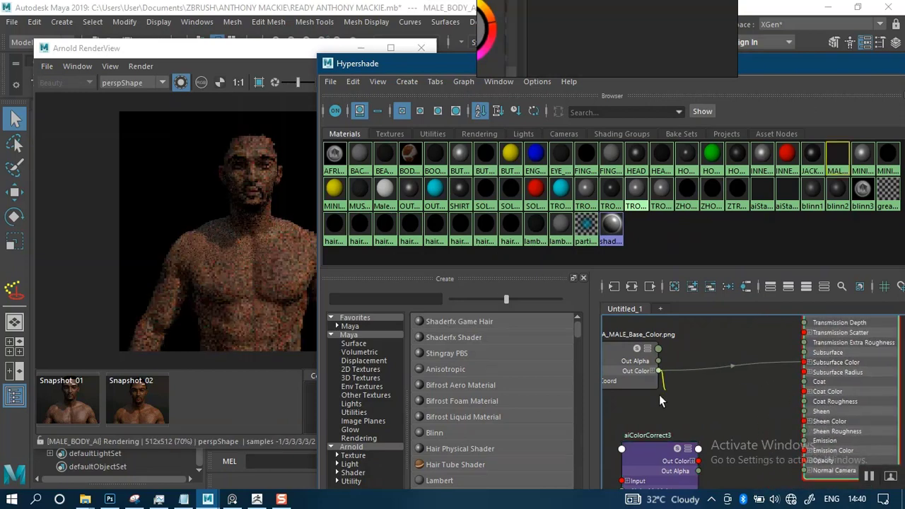
Step: Disconnect the base color texture from the Subsurface Color input of MALE_BODY_AI
left_click_drag(658, 370, 697, 396)
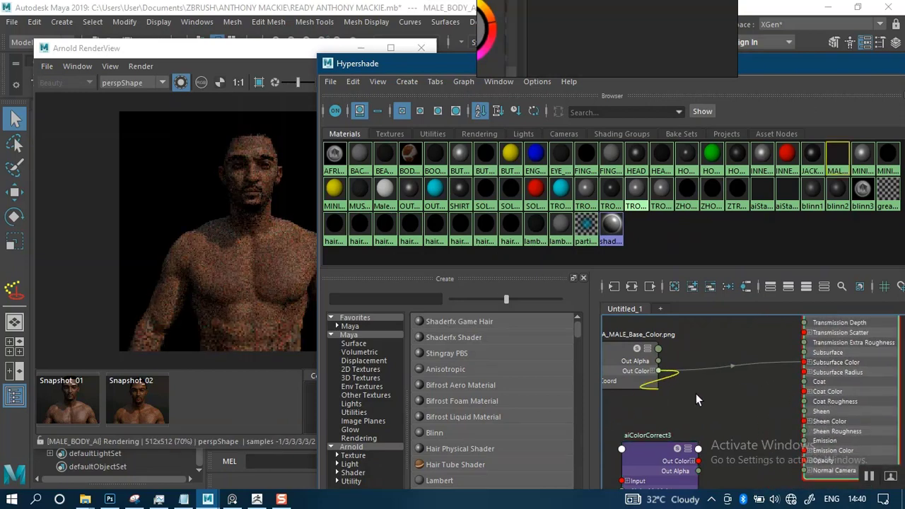
right_click_drag(698, 396, 689, 368, "alt")
left_click_drag(743, 70, 667, 21)
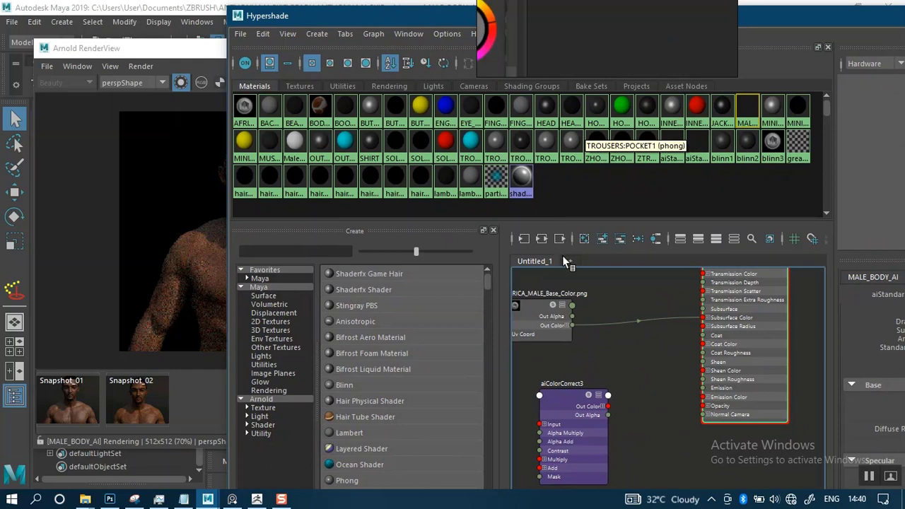
right_click_drag(616, 353, 626, 354, "alt")
middle_click_drag(628, 356, 647, 340, "alt")
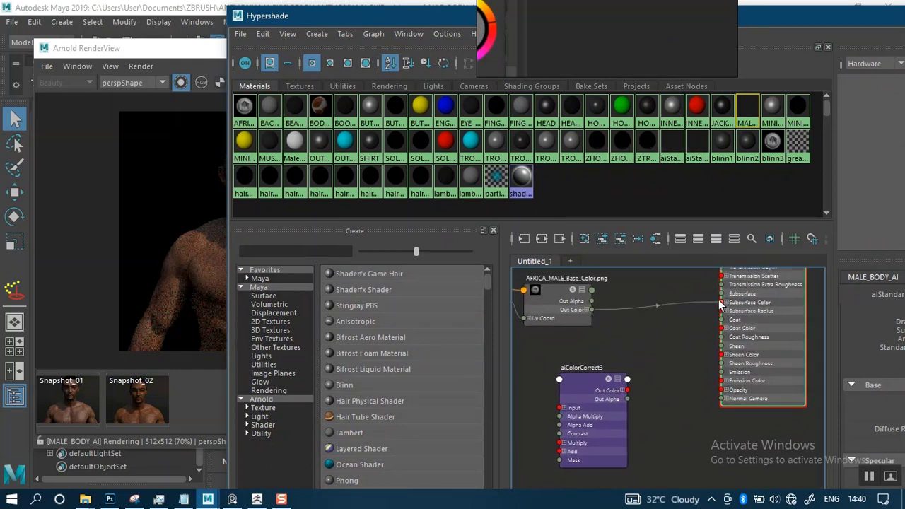
left_click_drag(720, 304, 668, 326)
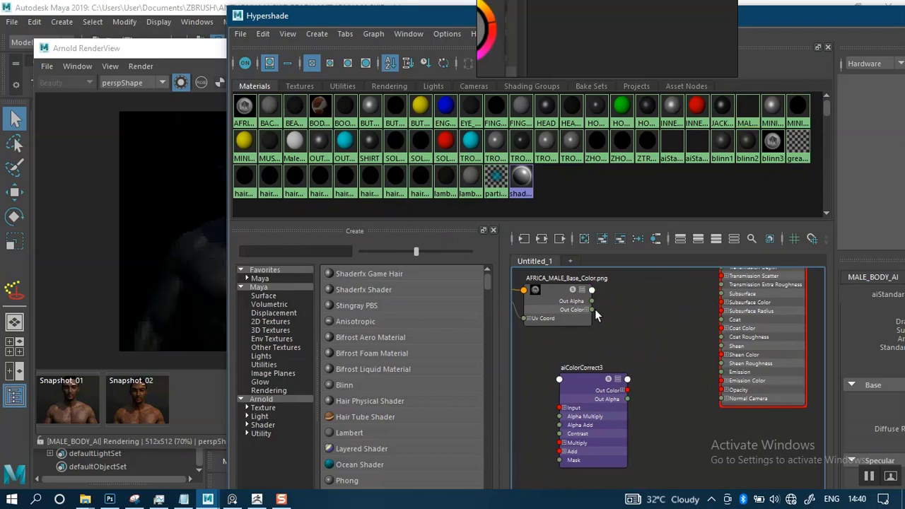
Step: Connect the base color texture's Out Color to the Input of the aiColorCorrect node
left_click_drag(593, 313, 561, 408)
left_click_drag(592, 310, 569, 401)
scroll(630, 345, "down", 1)
middle_click_drag(623, 333, 629, 333, "alt")
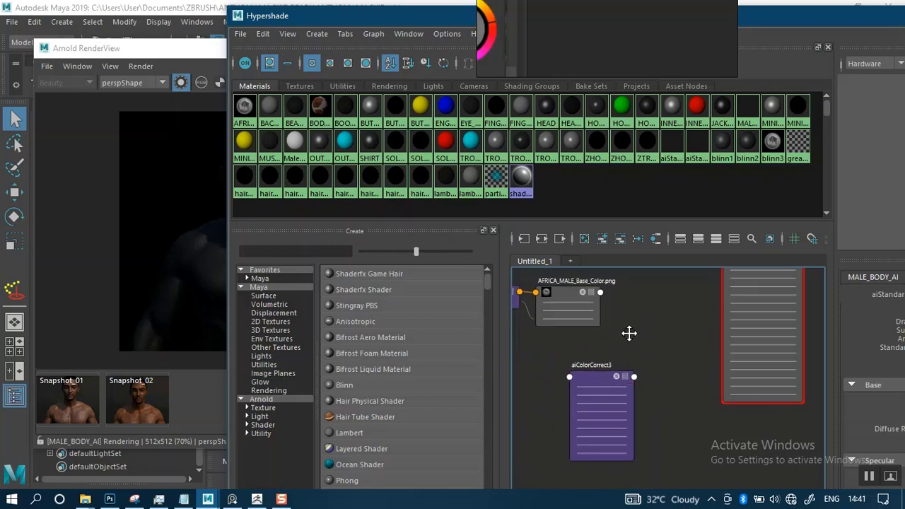
left_click_drag(562, 320, 581, 403)
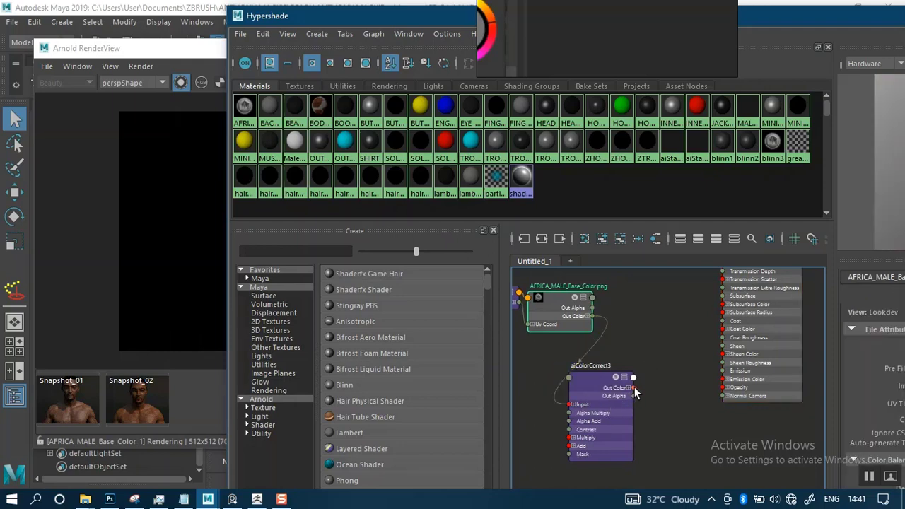
Step: Connect the aiColorCorrect node's Out Color to Subsurface Color on MALE_BODY_AI and uncover the render for checking
left_click_drag(633, 387, 668, 353)
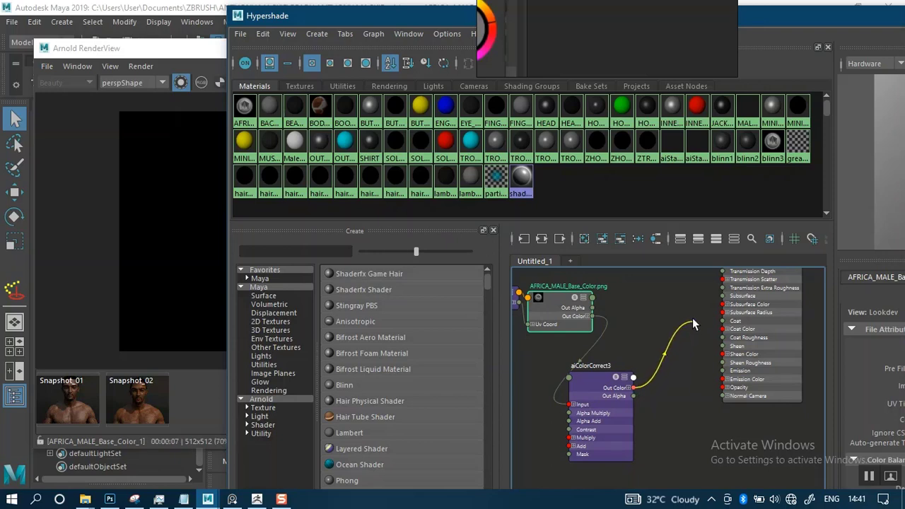
left_click_drag(693, 322, 723, 304)
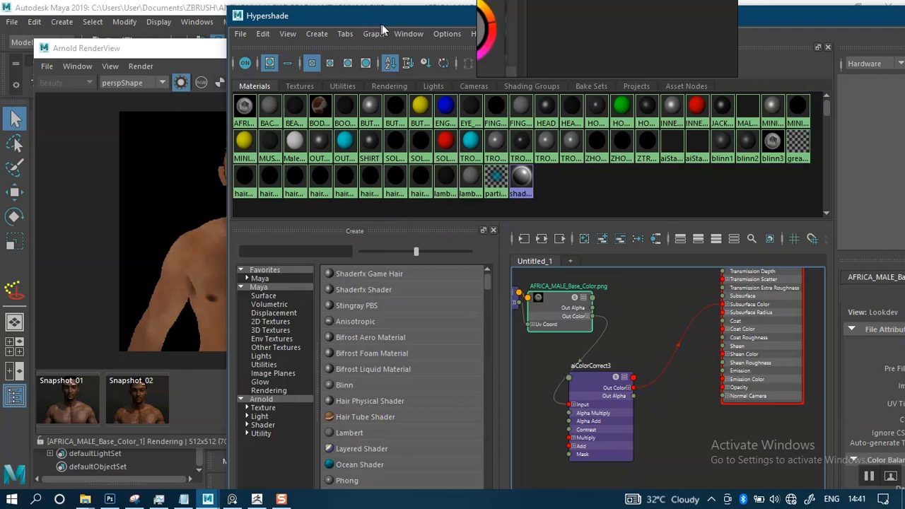
left_click_drag(368, 20, 492, 36)
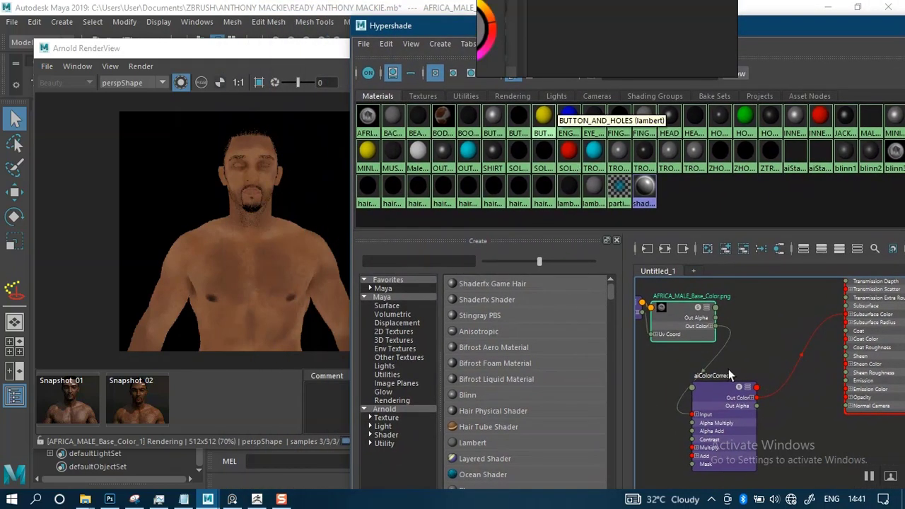
Step: Place the aiColorCorrect node between the texture and the material, then minimize the Hypershade to expose its color correction attributes
left_click_drag(713, 399, 766, 339)
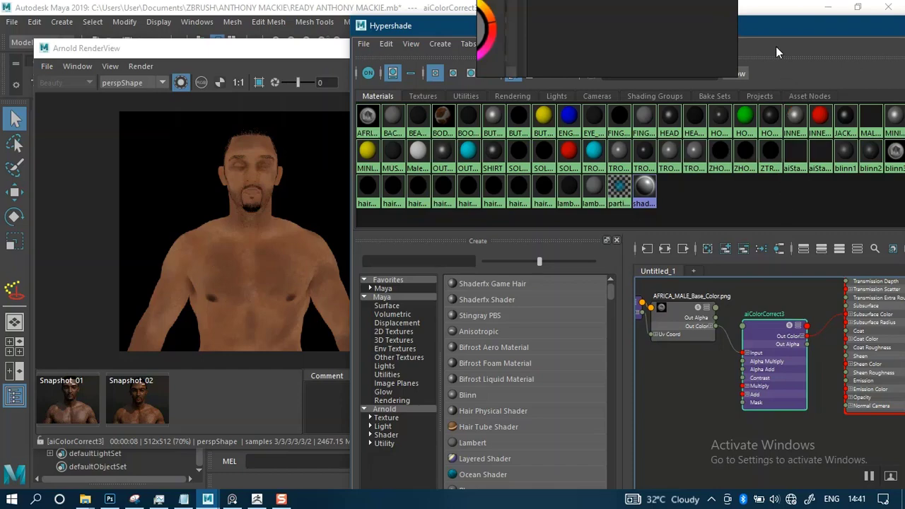
left_click_drag(789, 29, 461, 94)
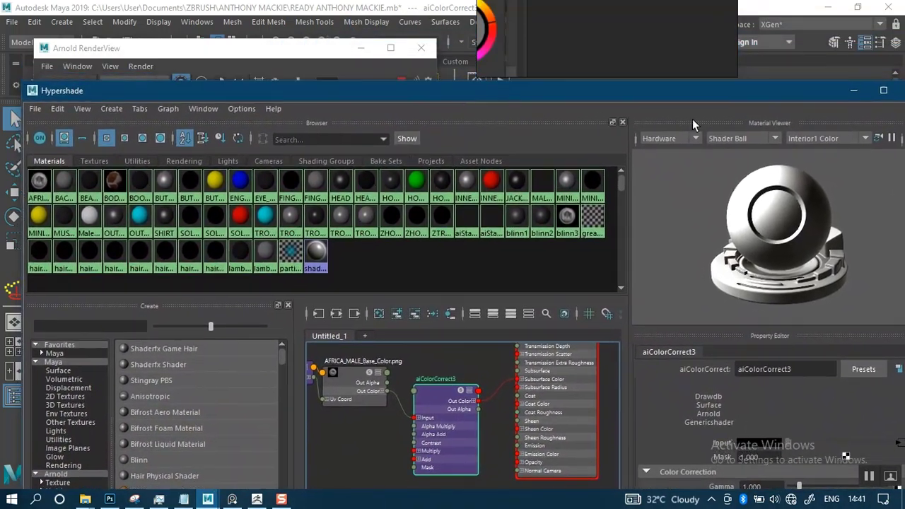
left_click(853, 92)
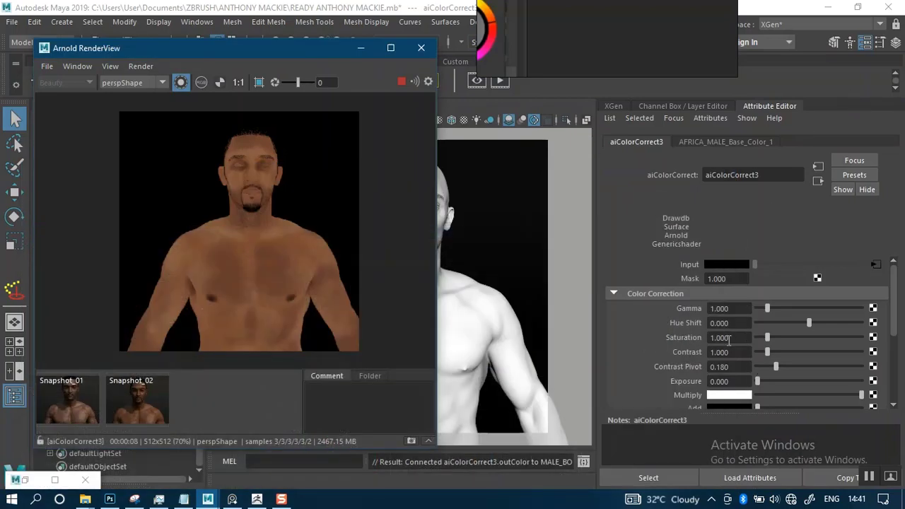
Step: Set the aiColorCorrect node's Saturation to 1.15 and return the render from the isolated node to the full beauty shading
left_click(735, 337)
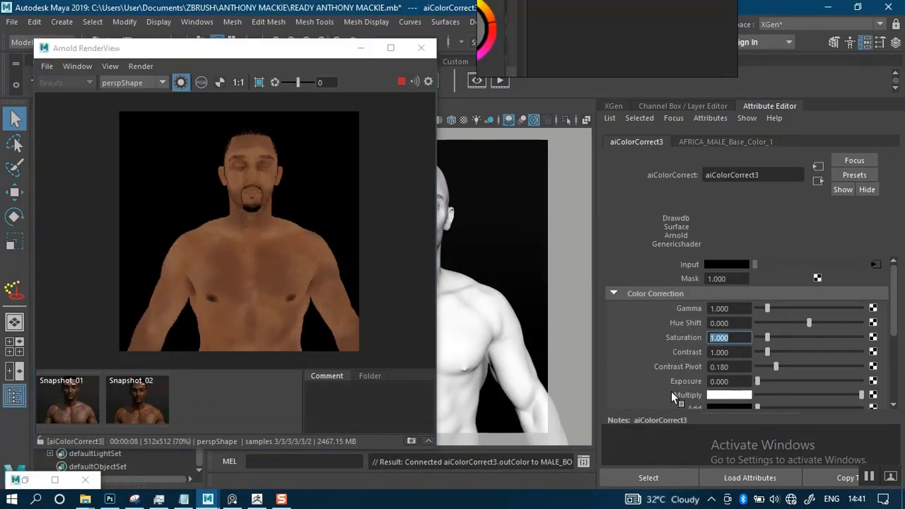
type("1.15")
key("Return")
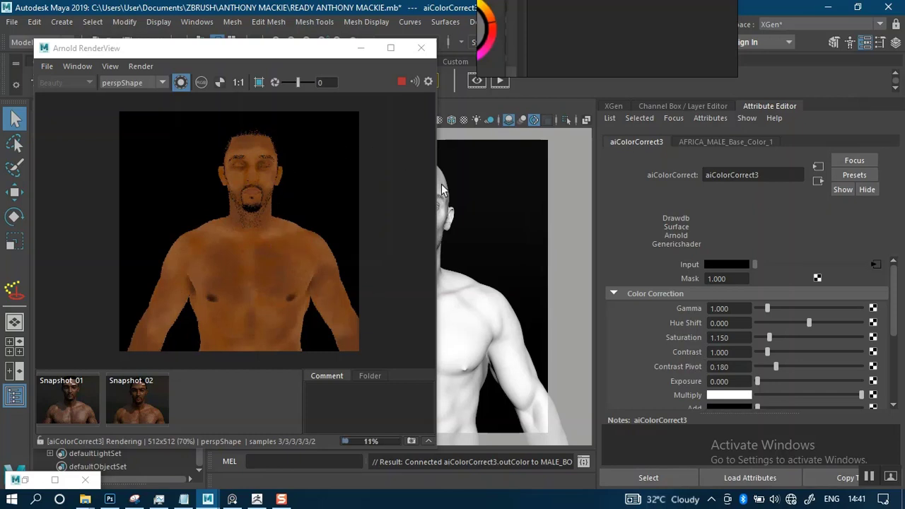
left_click(181, 82)
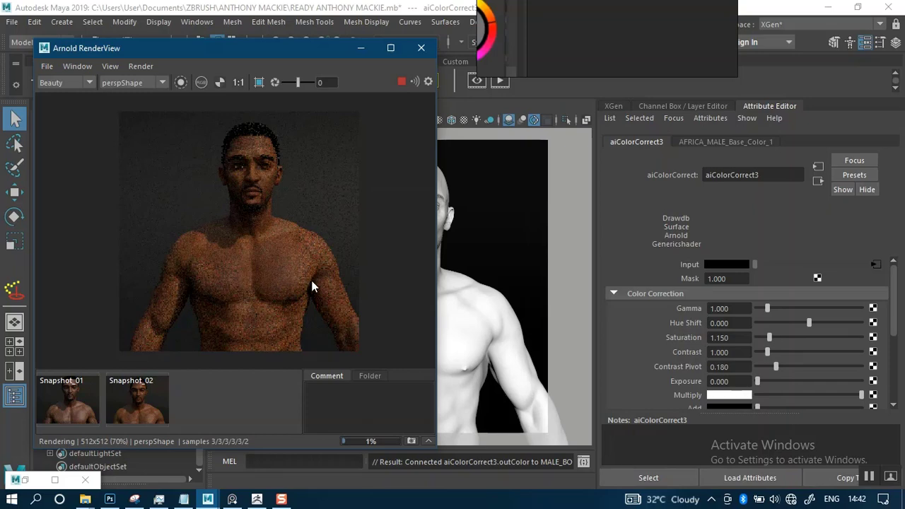
Step: Select the body mesh and set MALE_BODY_AI's Coat Weight to 1 with the Skin preset for Coat IOR
left_click(461, 311)
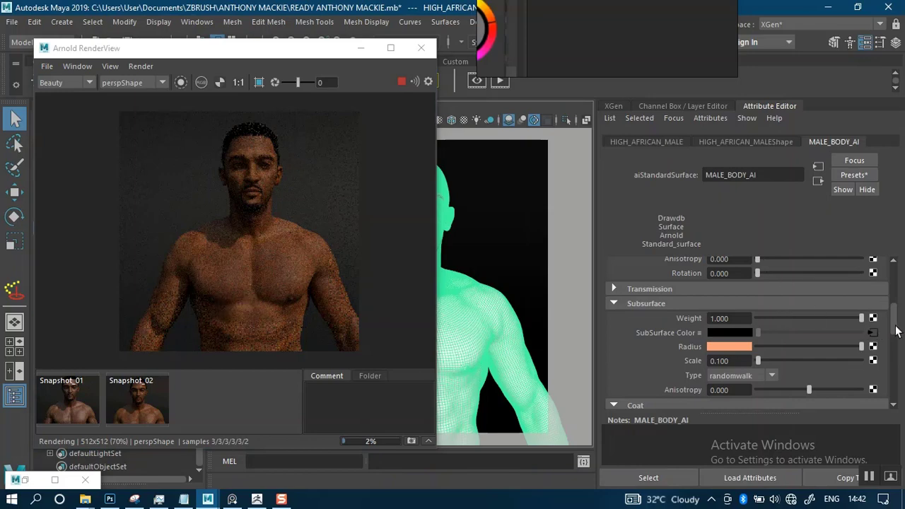
left_click_drag(896, 331, 894, 300)
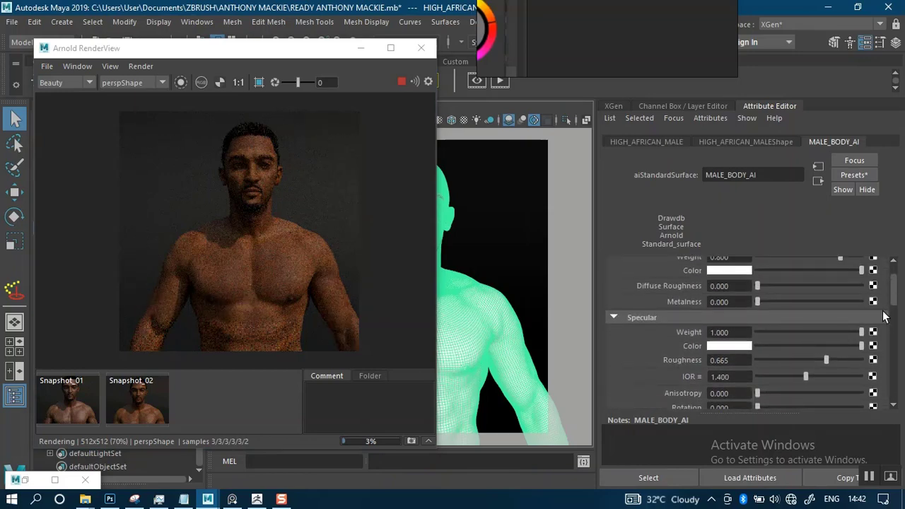
left_click_drag(894, 306, 891, 351)
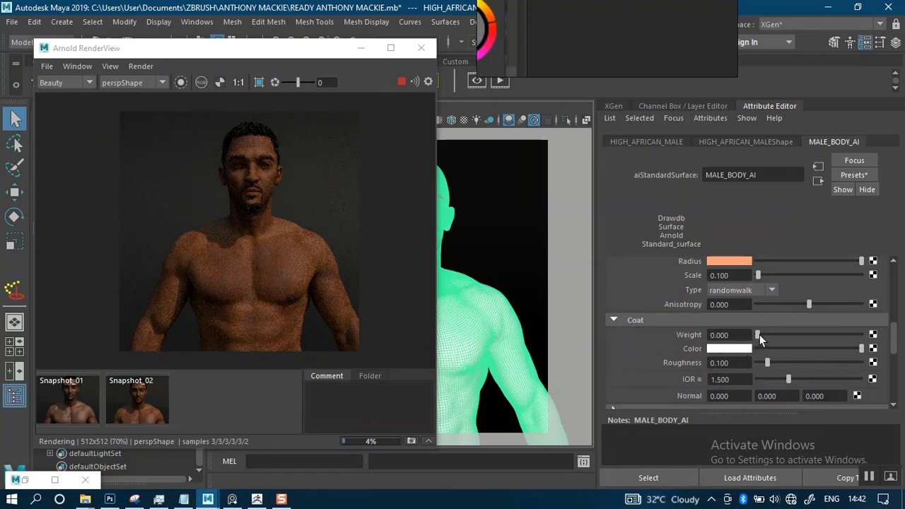
left_click(868, 333)
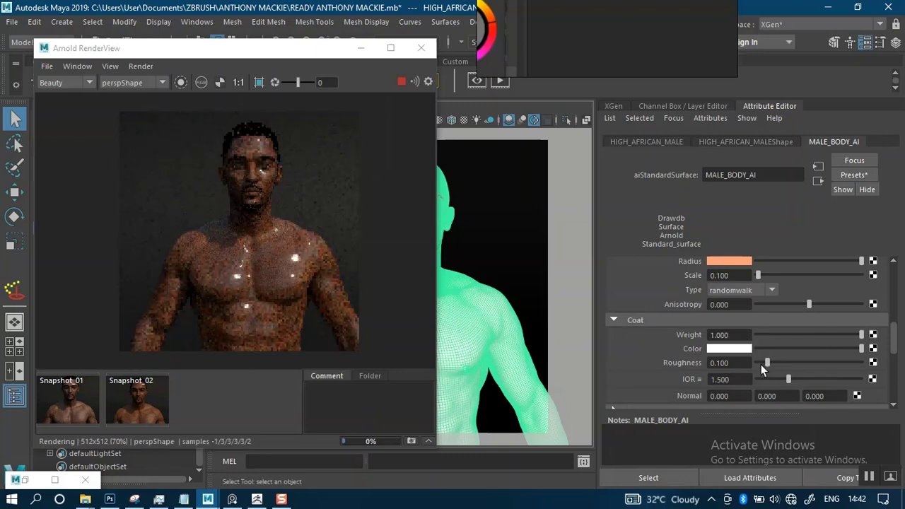
left_click(697, 379)
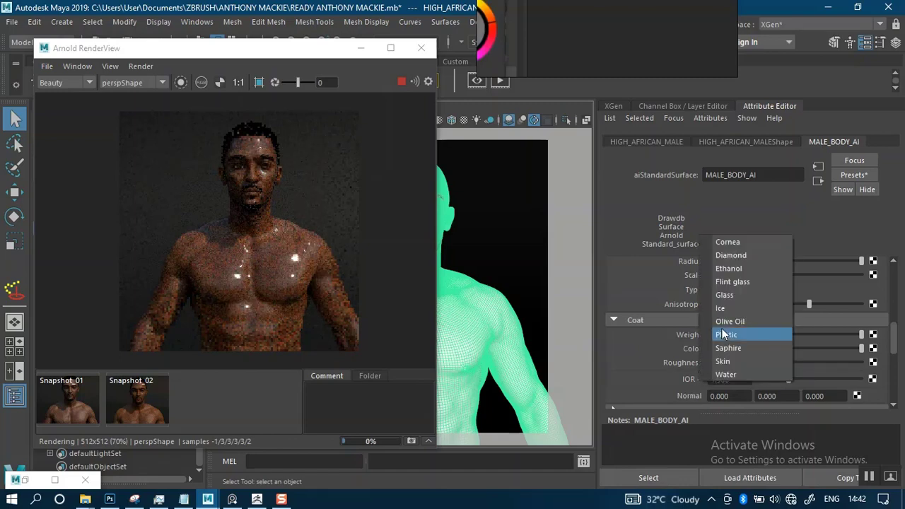
left_click(722, 361)
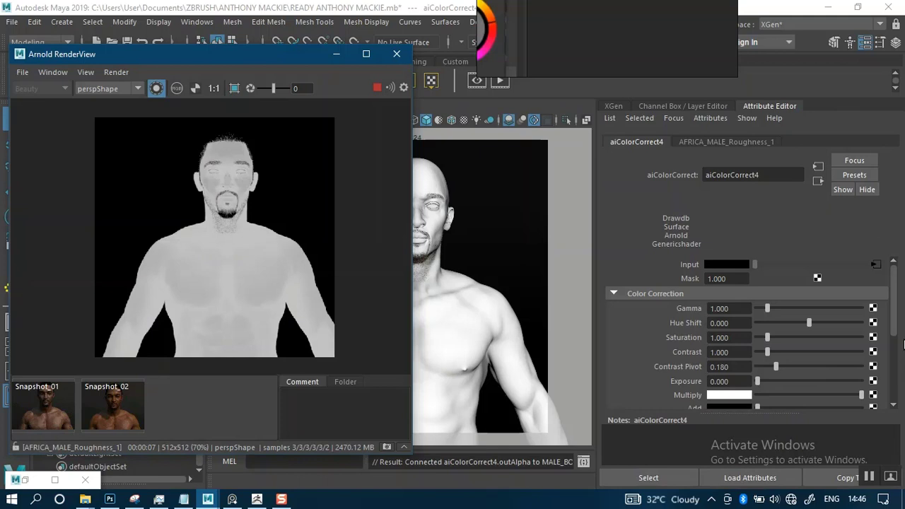
Step: Check aiColorCorrect4's correction attributes and open the file attributes of the AFRICA_MALE_Roughness texture that feeds it
scroll(892, 366, "down", 3)
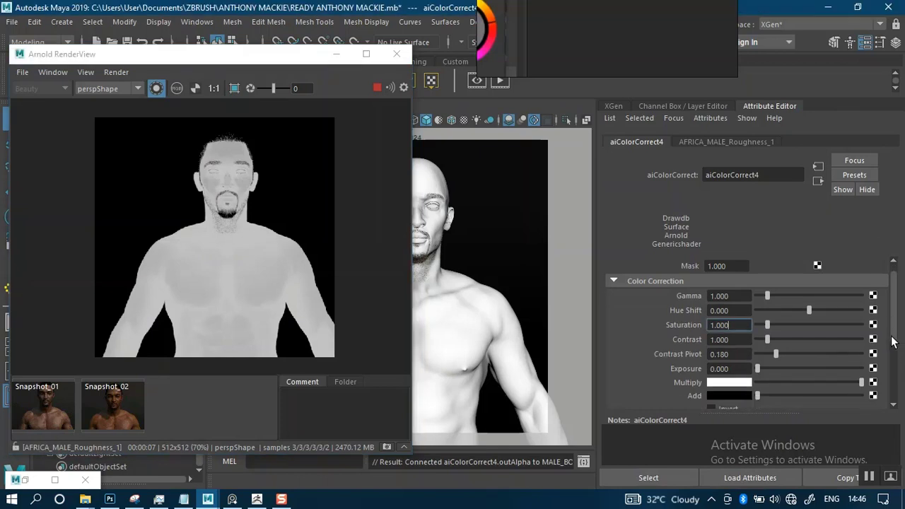
left_click(711, 349)
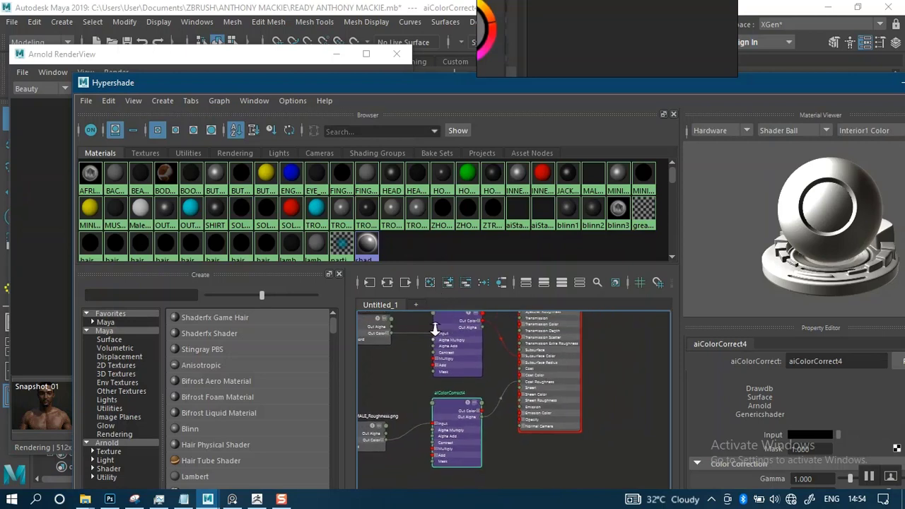
scroll(467, 391, "down", 3)
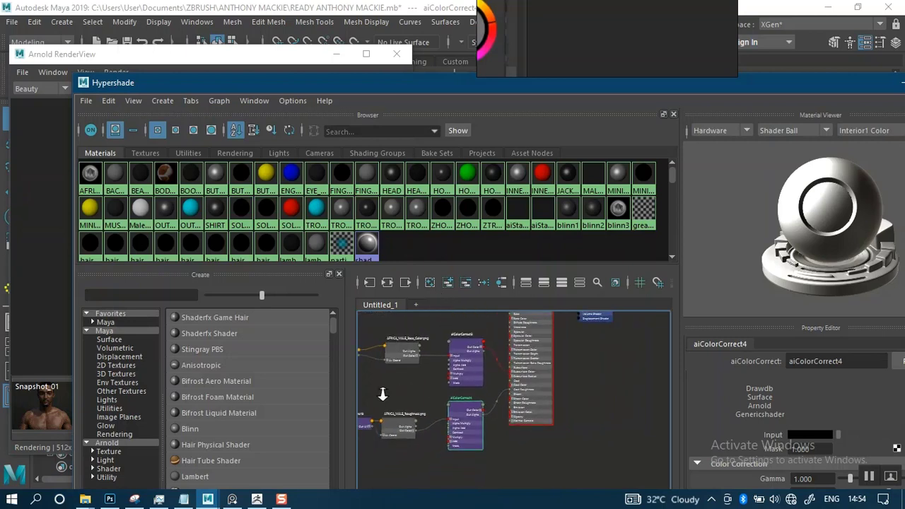
middle_click_drag(467, 391, 536, 363, "alt")
right_click_drag(490, 390, 609, 429, "alt")
left_click_drag(584, 447, 396, 375)
left_click_drag(463, 401, 405, 379)
left_click(406, 387)
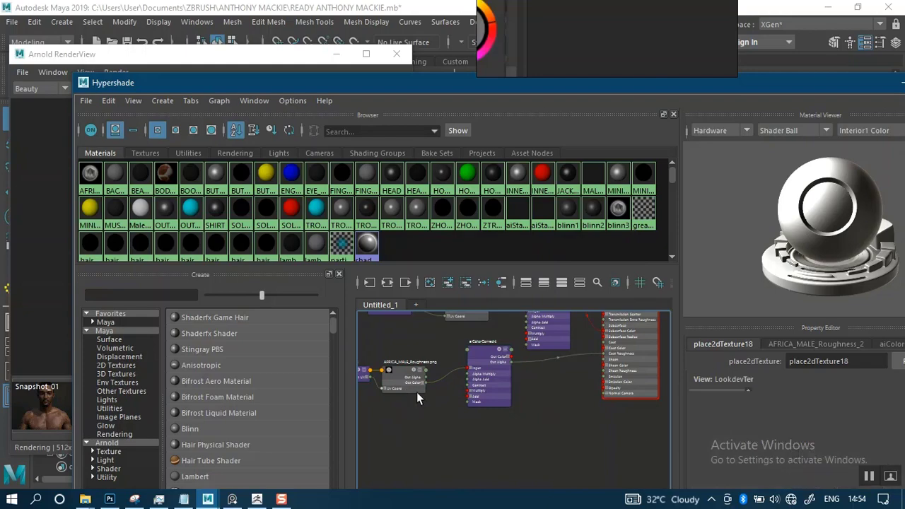
left_click(807, 347)
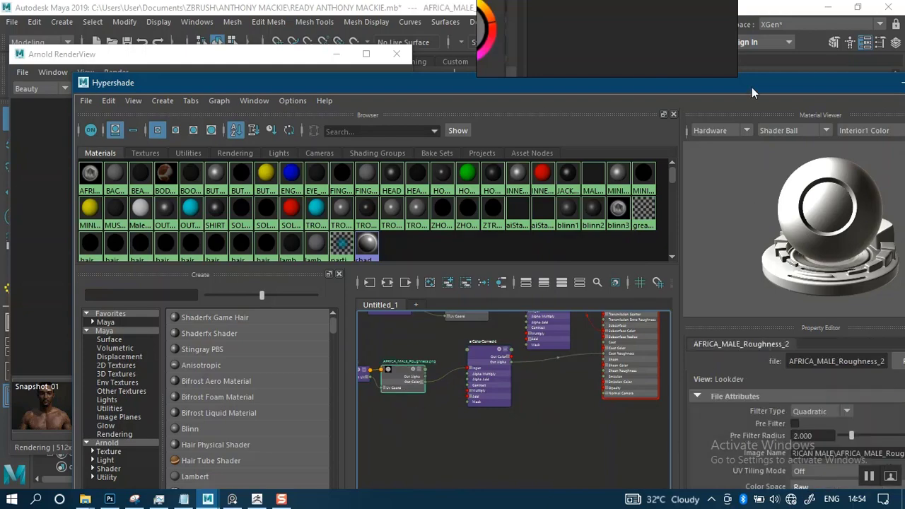
Step: Examine the roughness texture's Color Space, Color Balance and Alpha Is Luminance settings, minimizing the Hypershade to see the render
left_click_drag(752, 86, 564, 16)
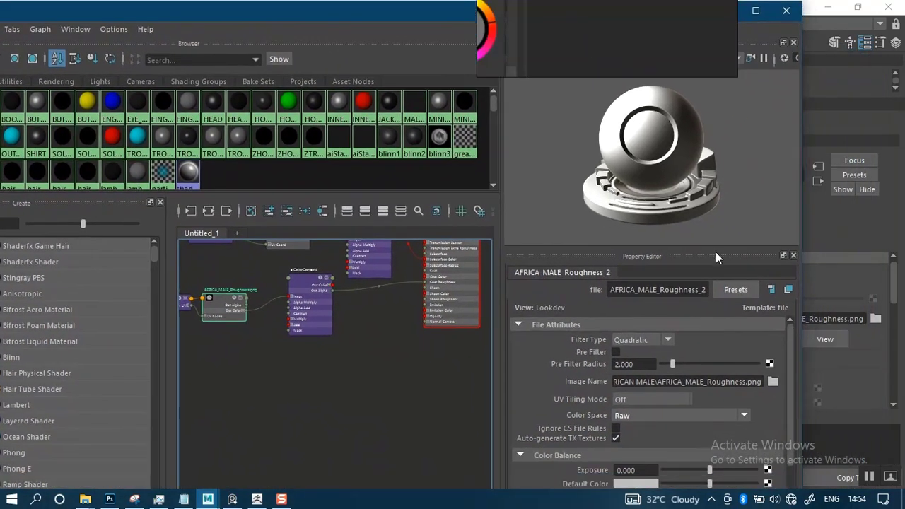
left_click_drag(792, 438, 790, 473)
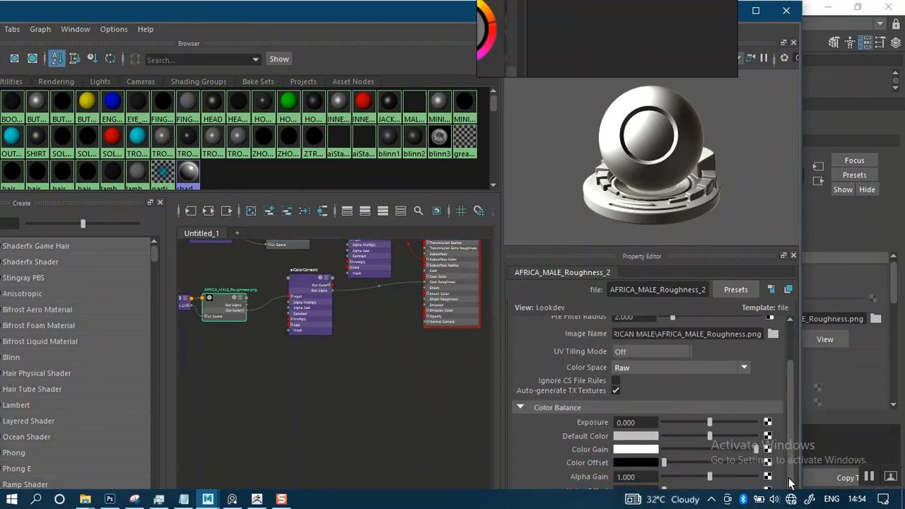
left_click(741, 18)
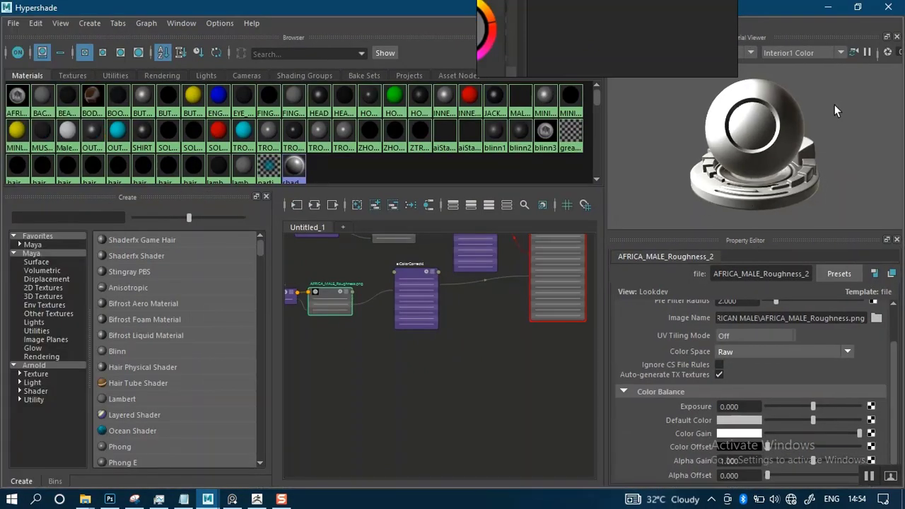
left_click(856, 12)
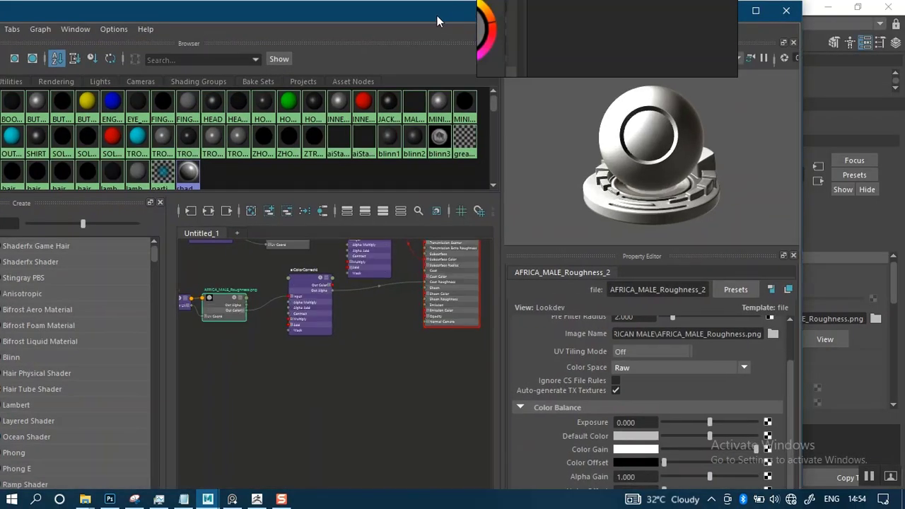
left_click_drag(687, 19, 600, 163)
left_click(639, 151)
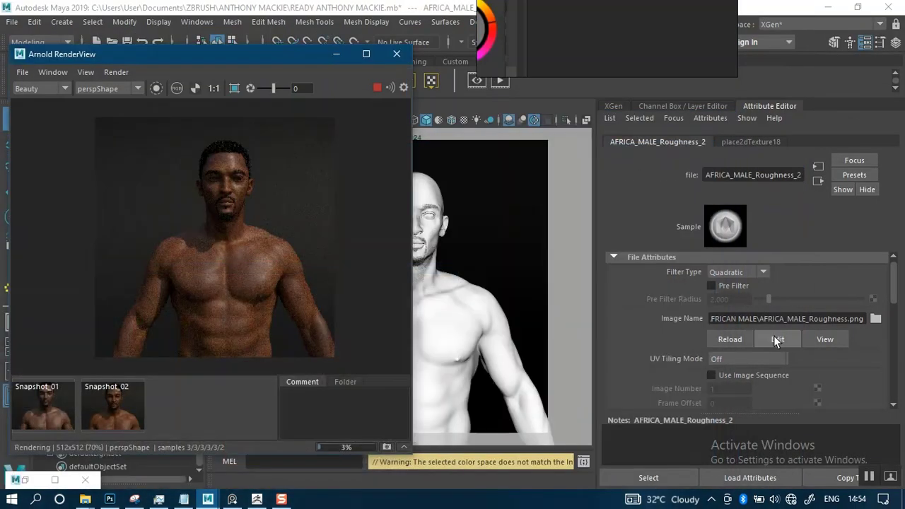
scroll(739, 287, "down", 5)
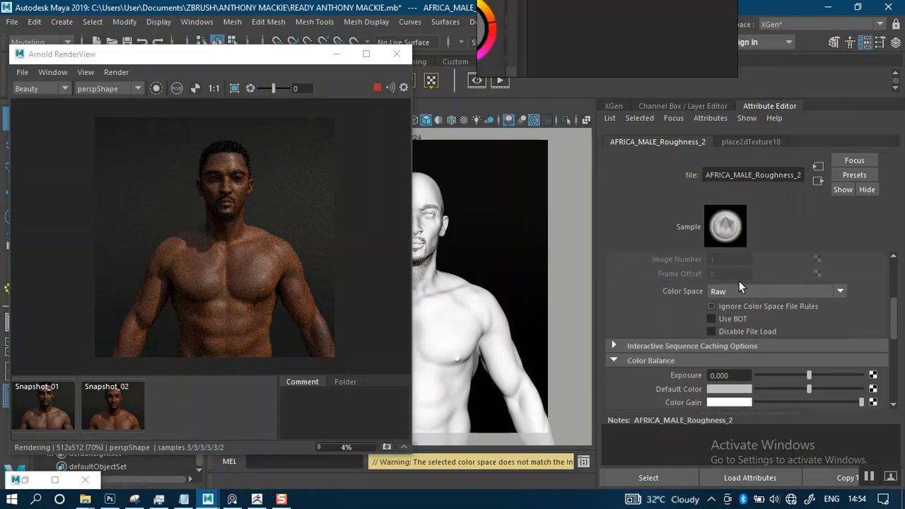
scroll(894, 336, "down", 3)
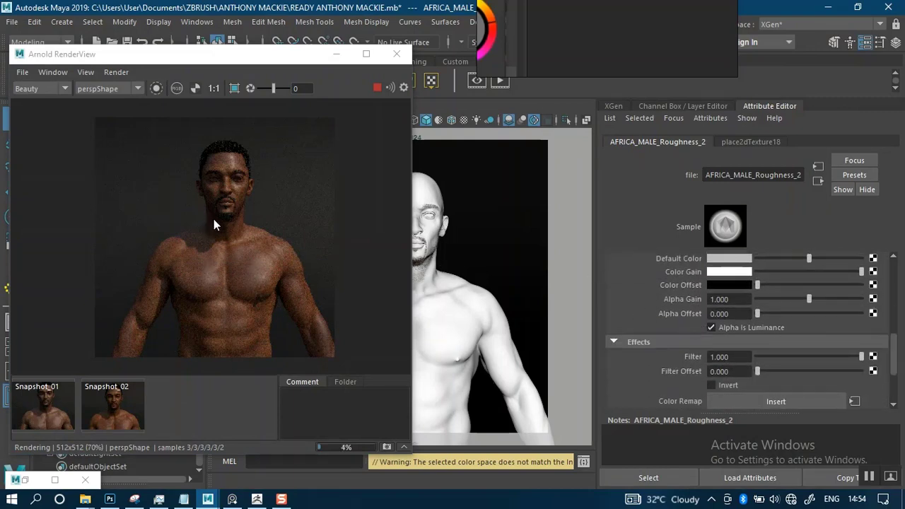
Step: Select the body mesh and restore the Hypershade with the roughness nodes and free graph space beneath them in view
left_click(452, 324)
left_click(26, 481)
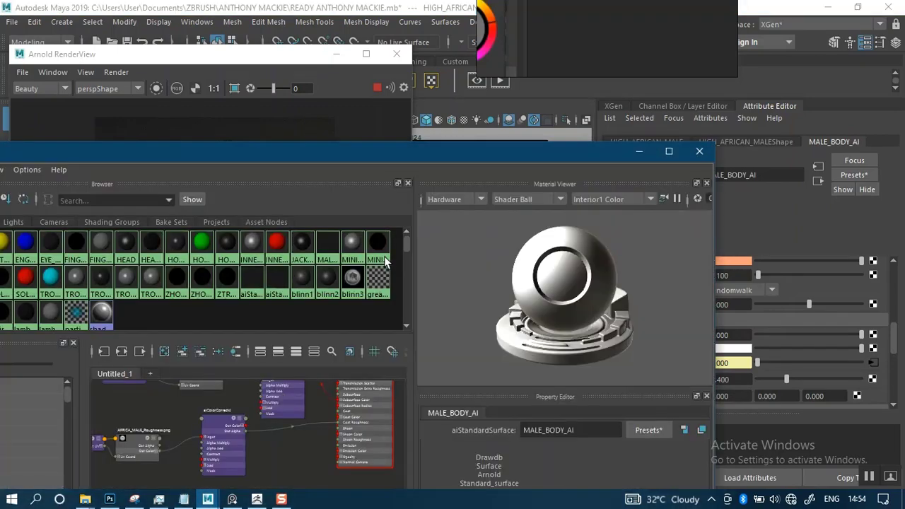
left_click_drag(336, 157, 553, 43)
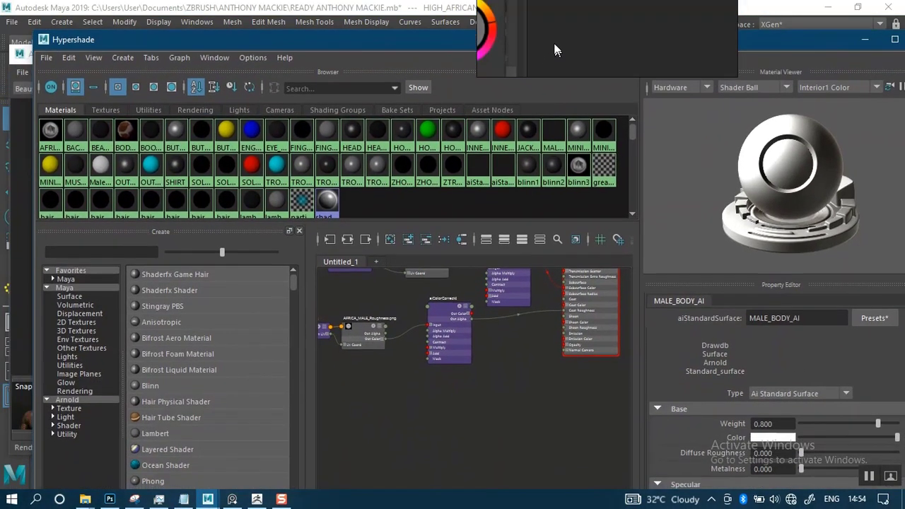
right_click_drag(441, 375, 489, 411, "alt")
middle_click_drag(485, 395, 477, 395, "alt")
right_click_drag(478, 394, 459, 371, "alt")
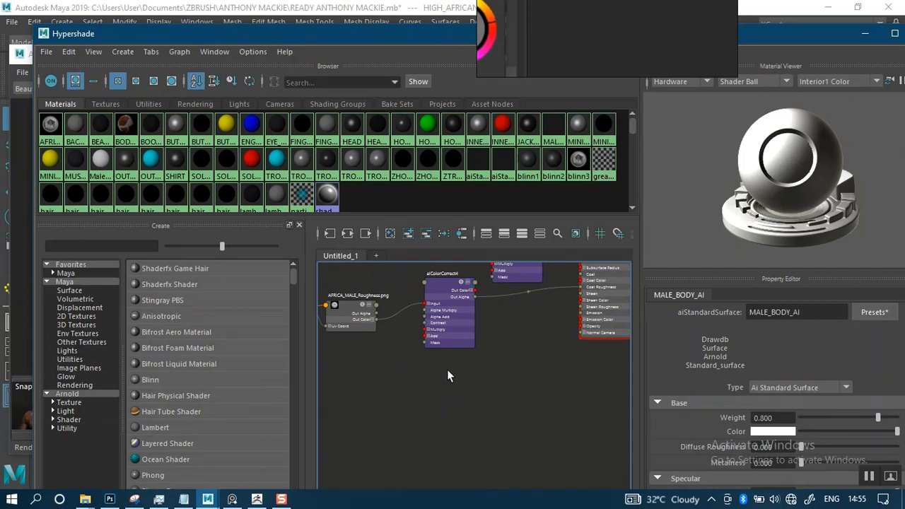
mouse_move(447, 370)
right_mouse_down("alt")
mouse_move(445, 359)
mouse_move(446, 376)
right_mouse_up("alt")
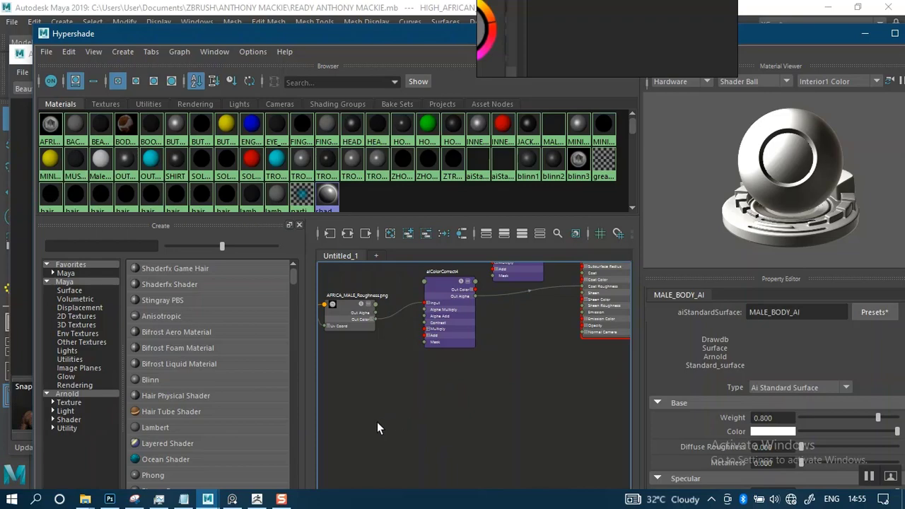
Step: Switch to File Explorer and locate the MAIN MARMOSET AFRICAN MALE NORMAL map in the ZEXPORT\ZMAPS folder, then leave the file window
mouse_move(85, 499)
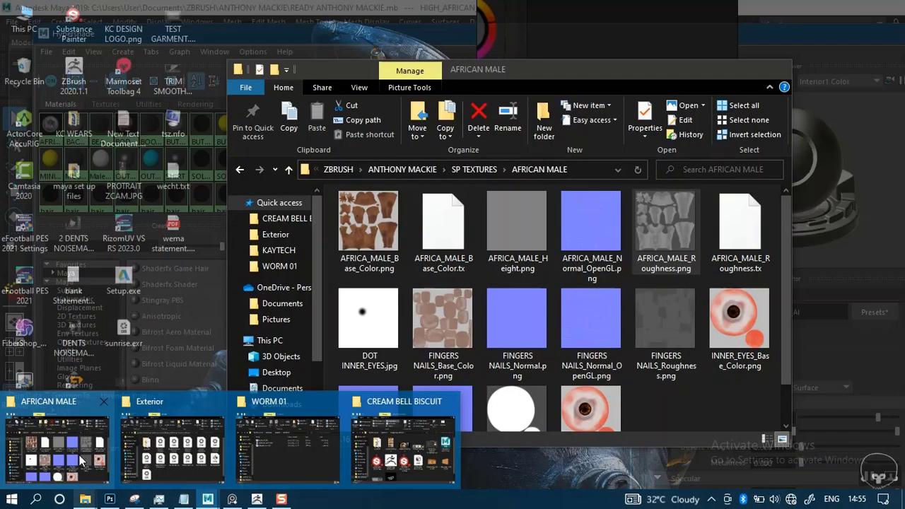
left_click(80, 460)
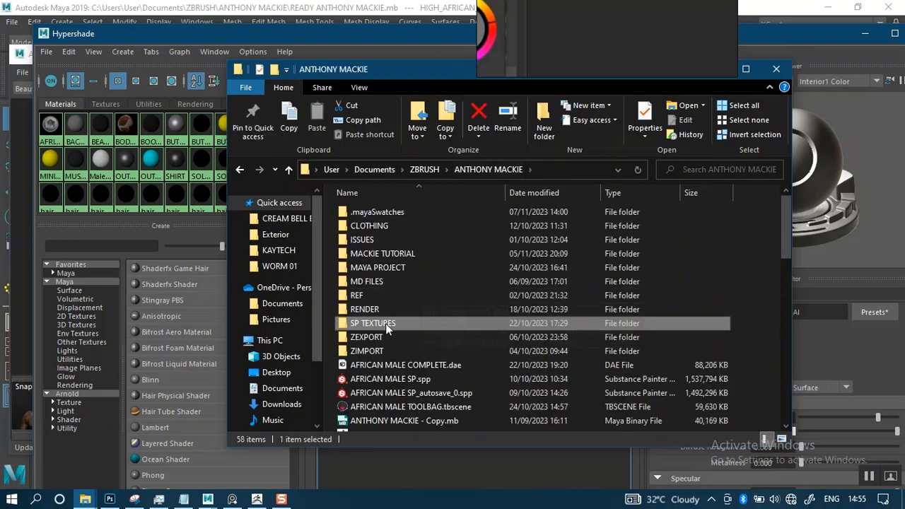
double_click(388, 338)
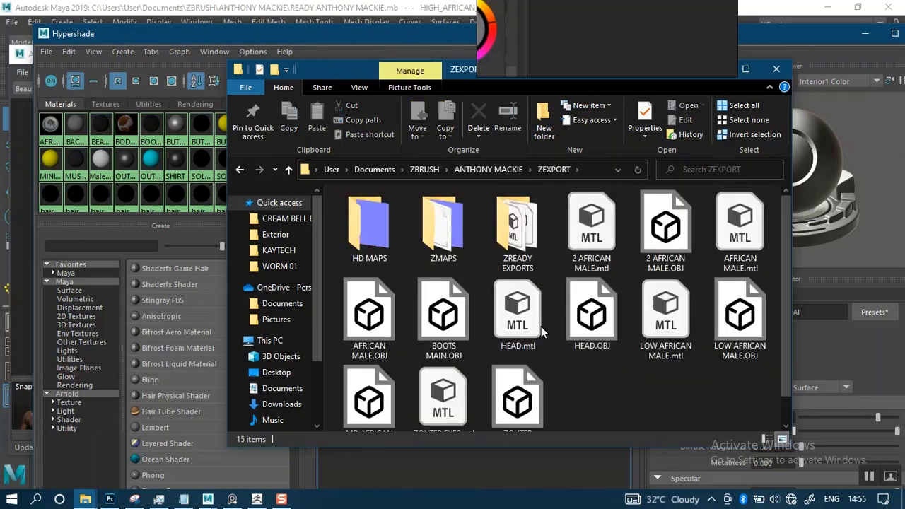
double_click(438, 230)
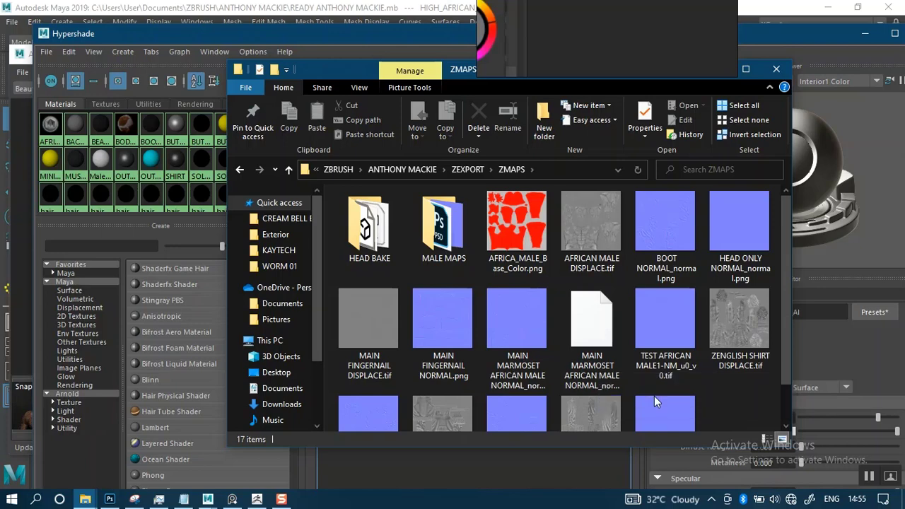
left_click(516, 318)
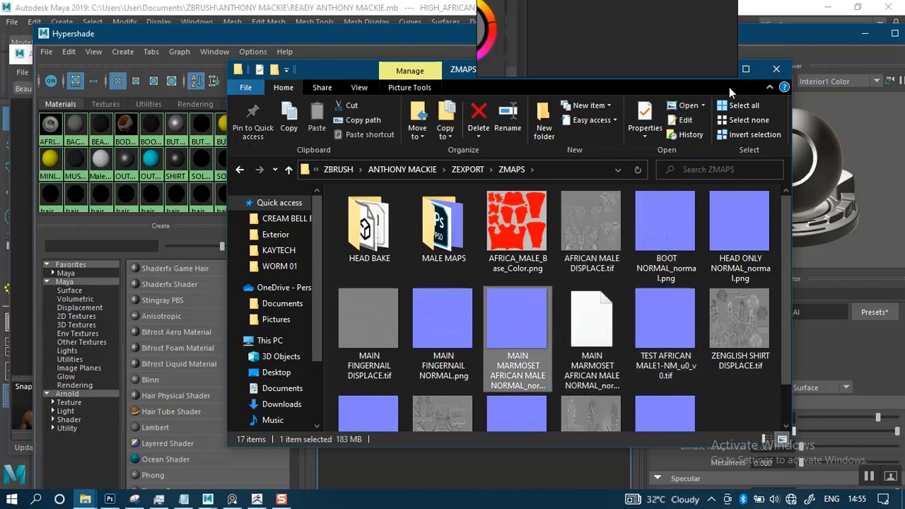
left_click(713, 70)
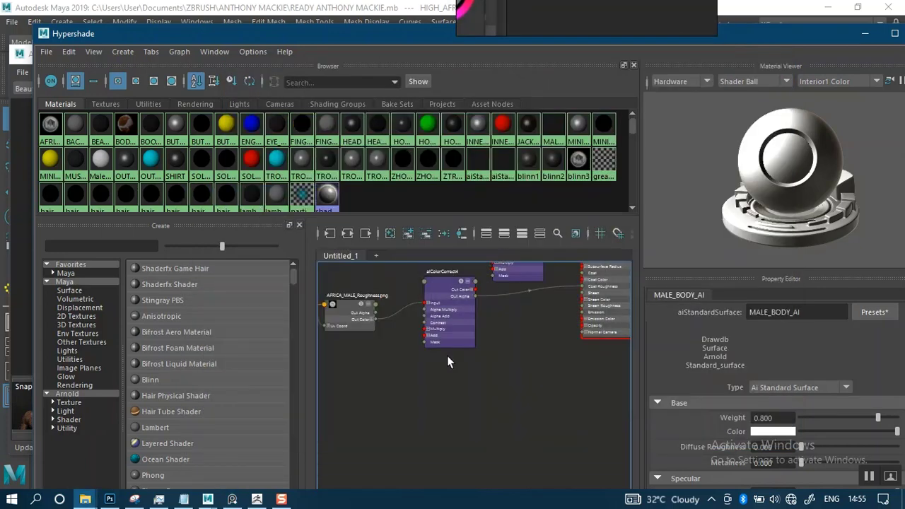
Step: Create an aiNormalMap node in the free graph space beneath the roughness nodes and select it
left_click(869, 476)
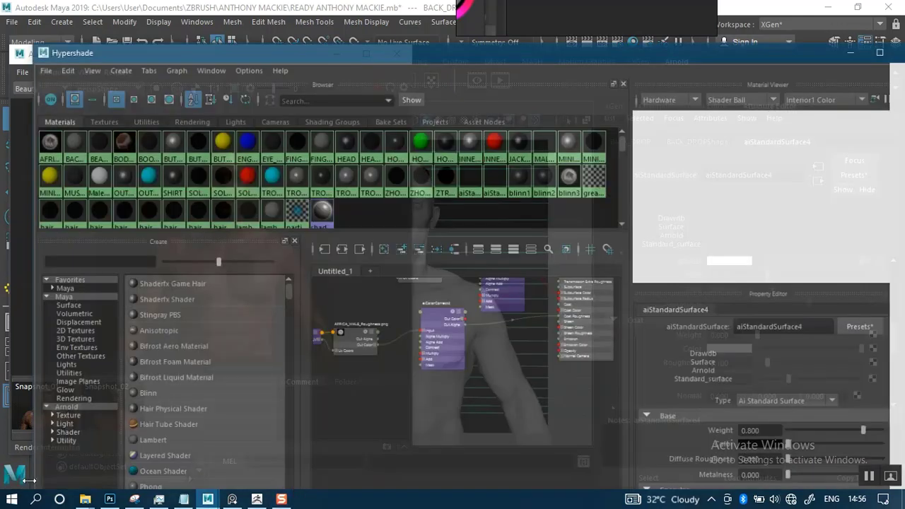
left_click(54, 479)
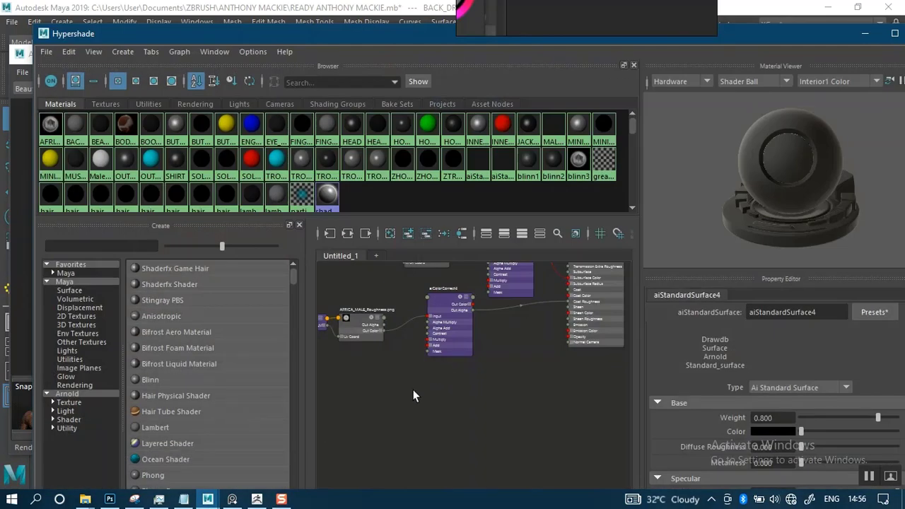
scroll(417, 396, "up", 2)
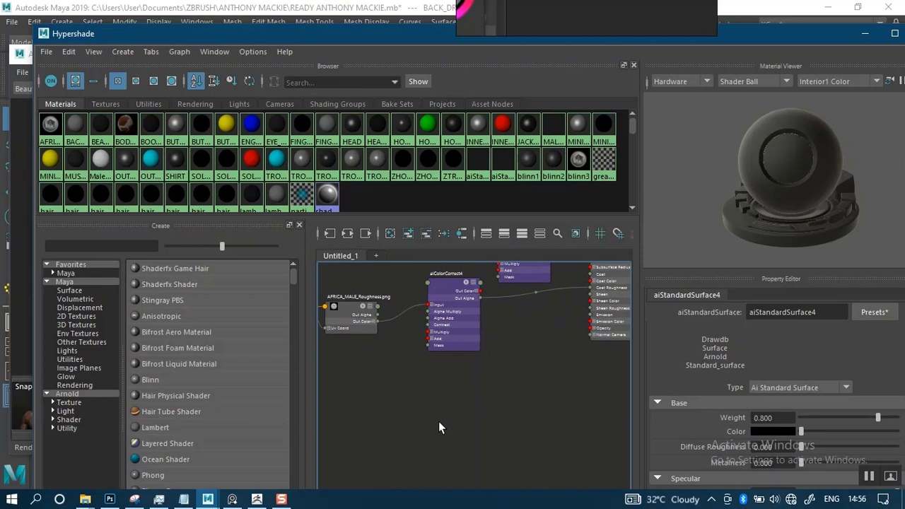
key("Tab")
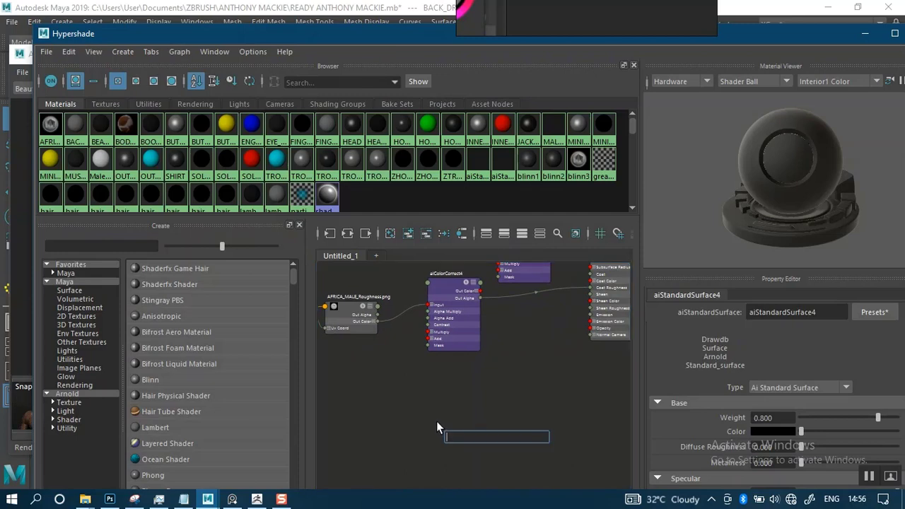
type("aino")
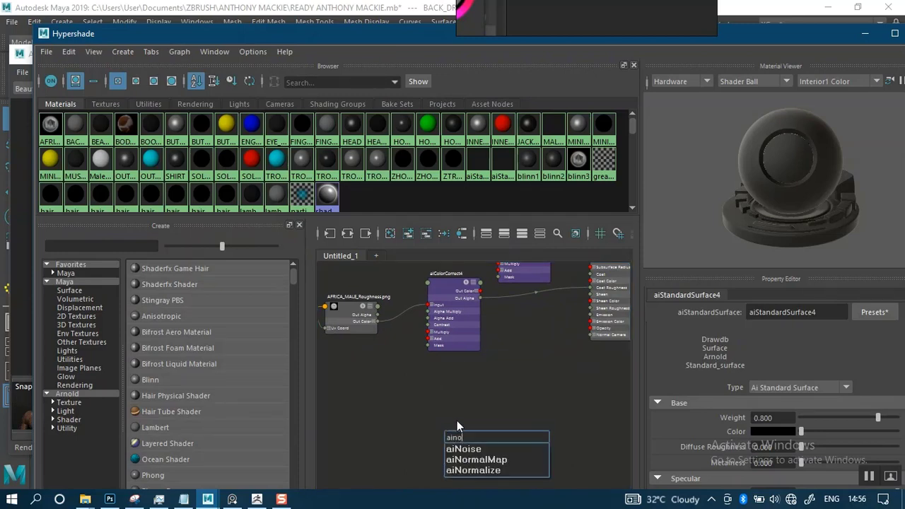
left_click(474, 460)
scroll(539, 428, "up", 1)
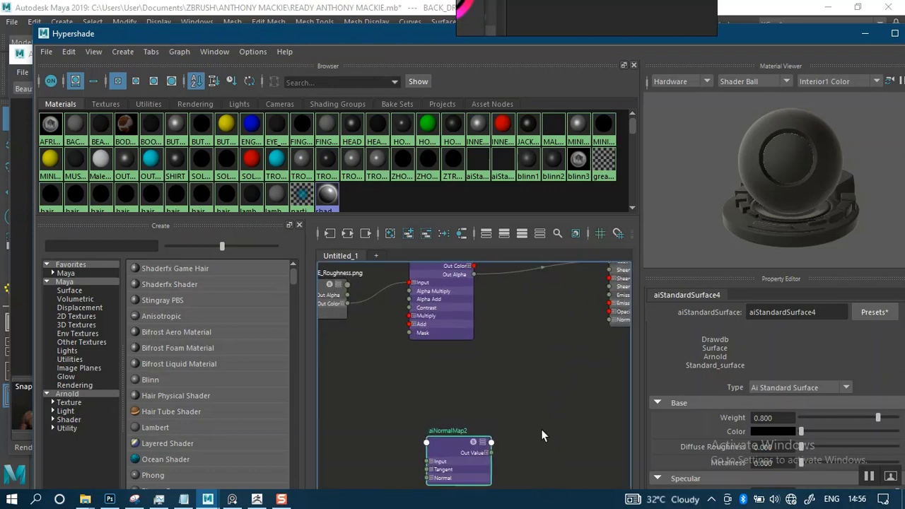
middle_click_drag(511, 400, 495, 316, "alt")
left_click(460, 364)
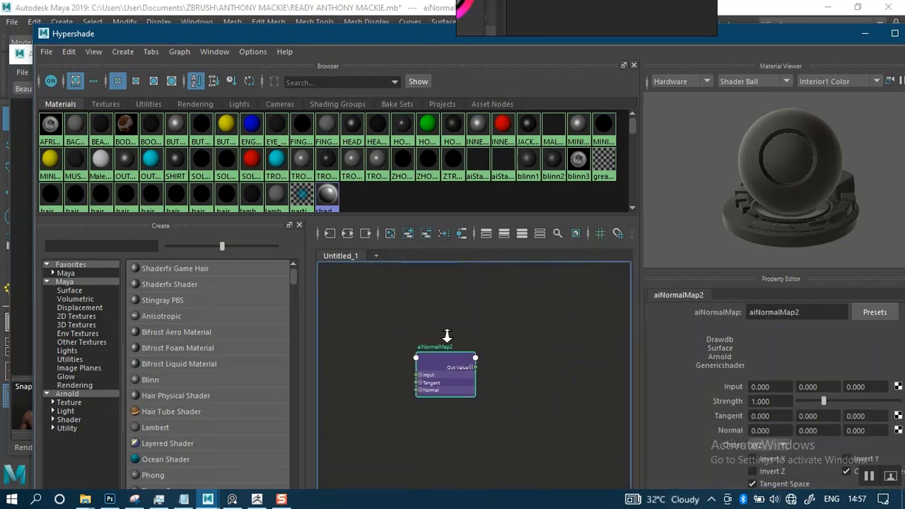
Step: Move the aiNormalMap2 node up closer to the roughness chain and shift the base color chain left, farther from the material
scroll(473, 333, "down", 1)
scroll(350, 307, "down", 1)
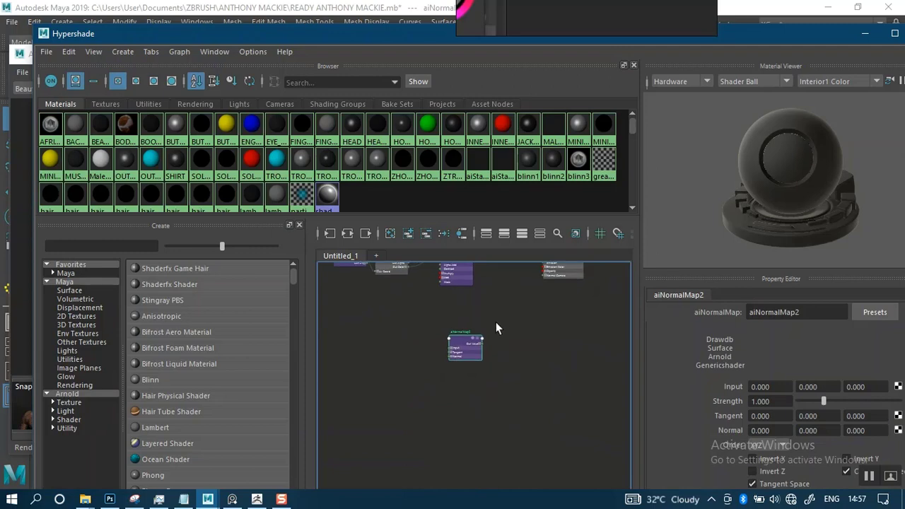
scroll(483, 396, "down", 2)
right_click_drag(491, 392, 538, 488, "alt")
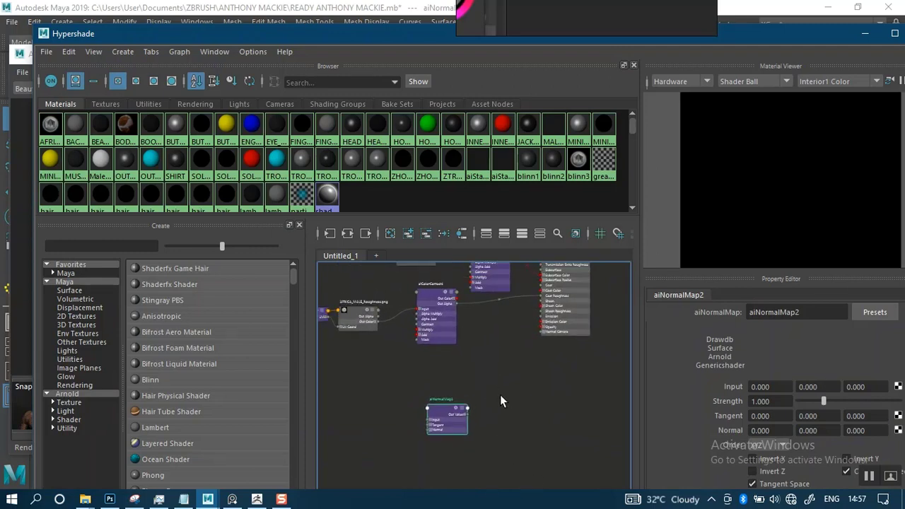
right_click_drag(499, 380, 526, 401, "alt")
middle_click_drag(526, 401, 528, 395, "alt")
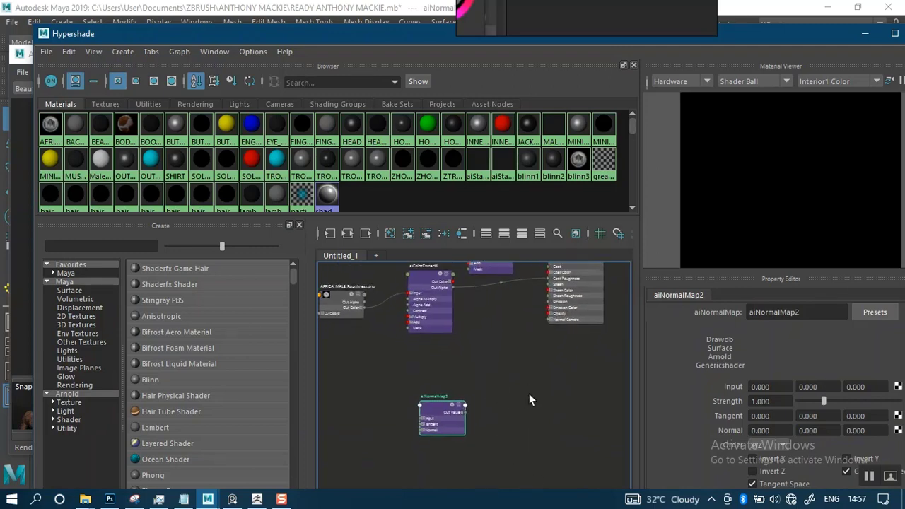
left_click_drag(453, 423, 453, 389)
middle_click_drag(510, 339, 537, 429, "alt")
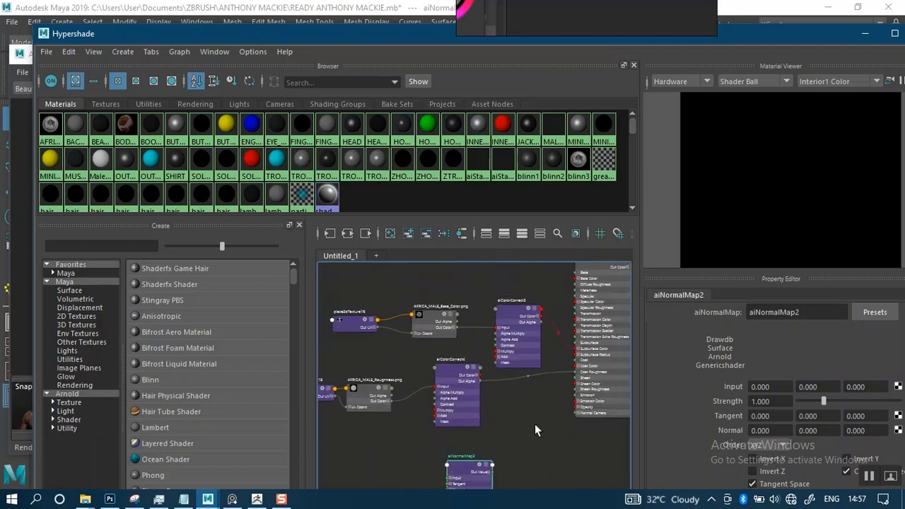
right_click_drag(538, 429, 467, 312, "alt")
left_click_drag(365, 301, 468, 302)
Step: Move the roughness chain slightly up and collapse the nodes of both the roughness and base color chains to their headers
middle_click_drag(409, 379, 456, 332, "alt")
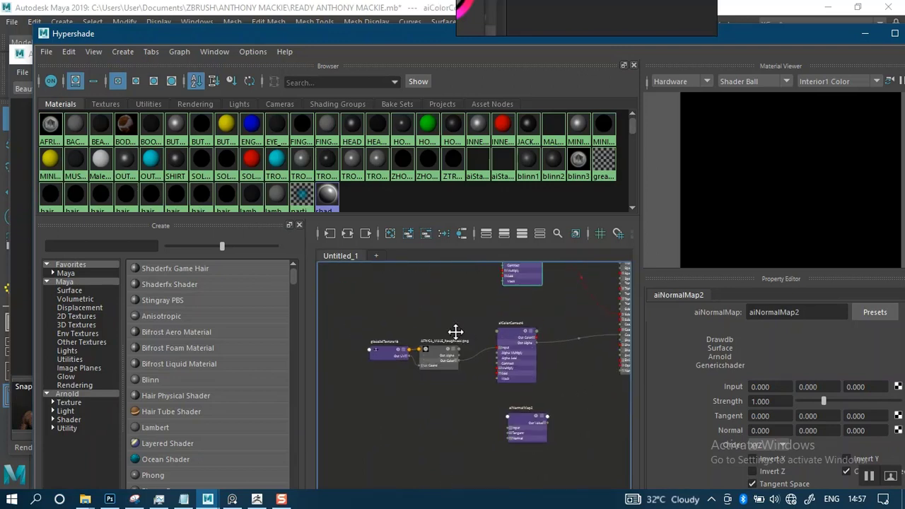
left_click_drag(365, 316, 545, 379)
left_click_drag(507, 336, 497, 314)
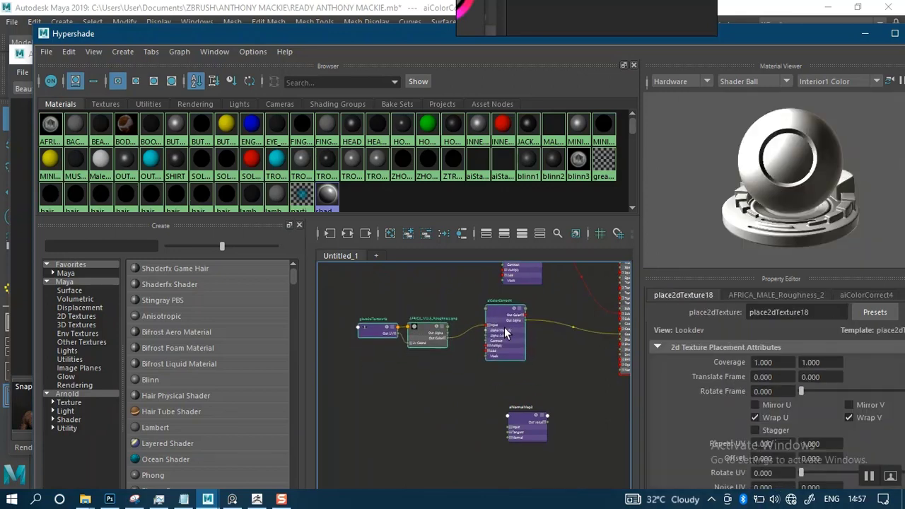
key("1")
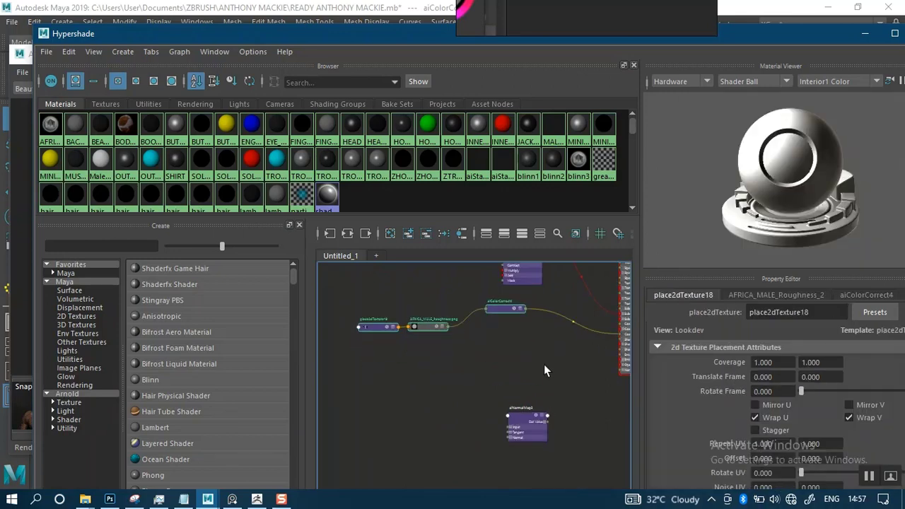
middle_click_drag(527, 342, 521, 449, "alt")
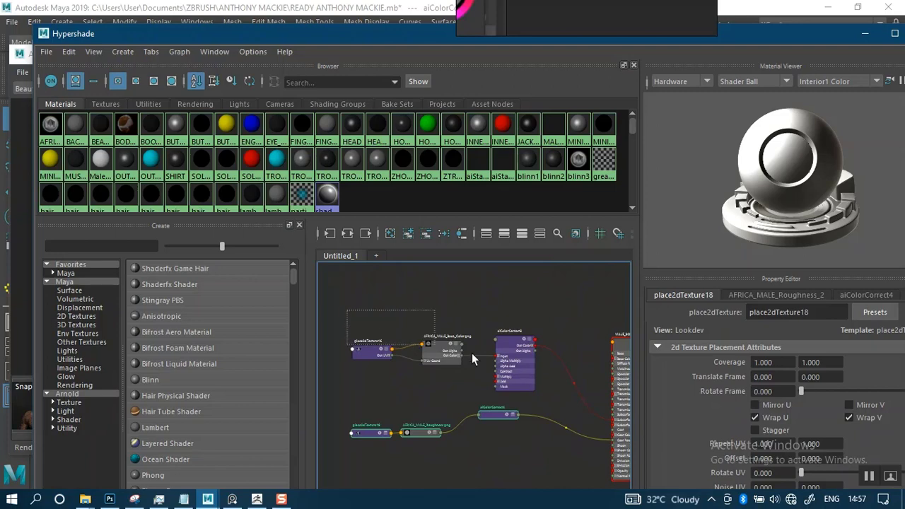
left_click_drag(472, 353, 541, 367)
key("1")
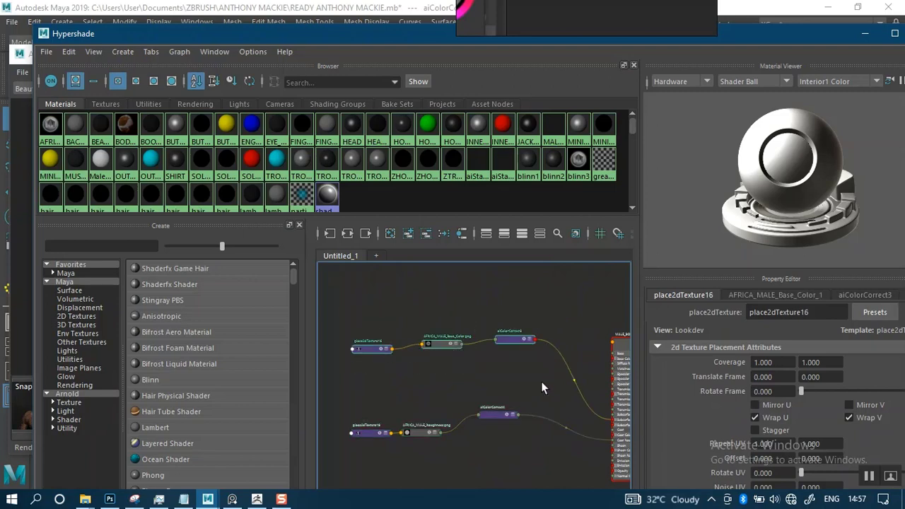
Step: Move the collapsed roughness chain up toward the base color chain
middle_click_drag(467, 403, 467, 297, "alt")
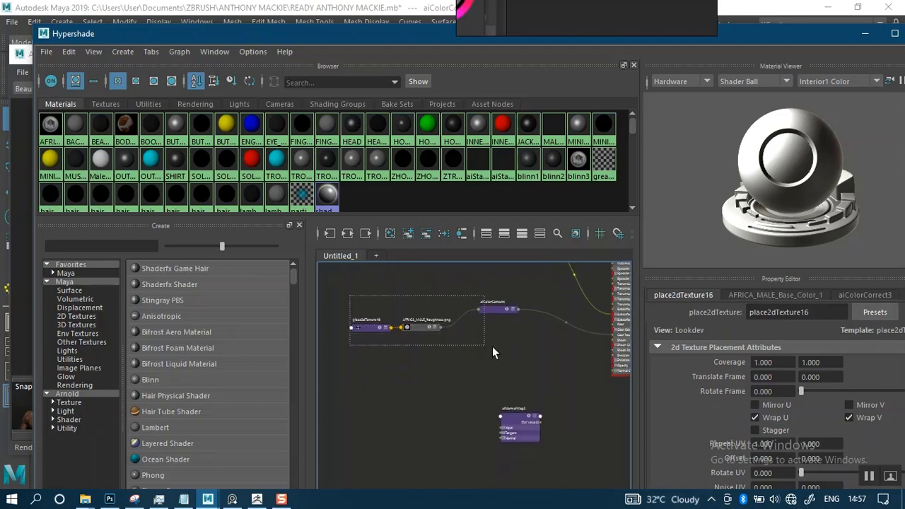
left_click_drag(492, 352, 493, 352)
left_click_drag(498, 306, 509, 270)
middle_click_drag(549, 370, 479, 386, "alt")
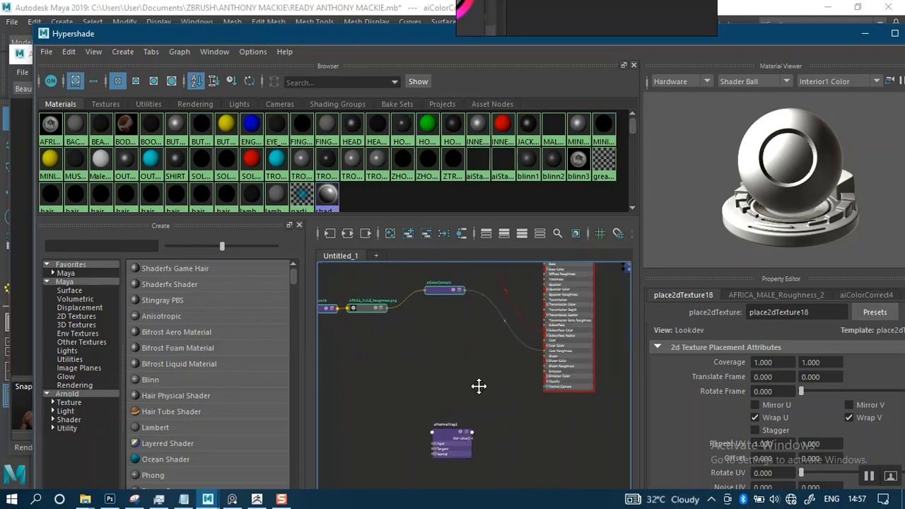
Step: Move aiNormalMap2 up near the material and connect its Out Value to MALE_BODY_AI's Normal Camera input
scroll(509, 469, "up", 2)
middle_click_drag(509, 469, 489, 326, "alt")
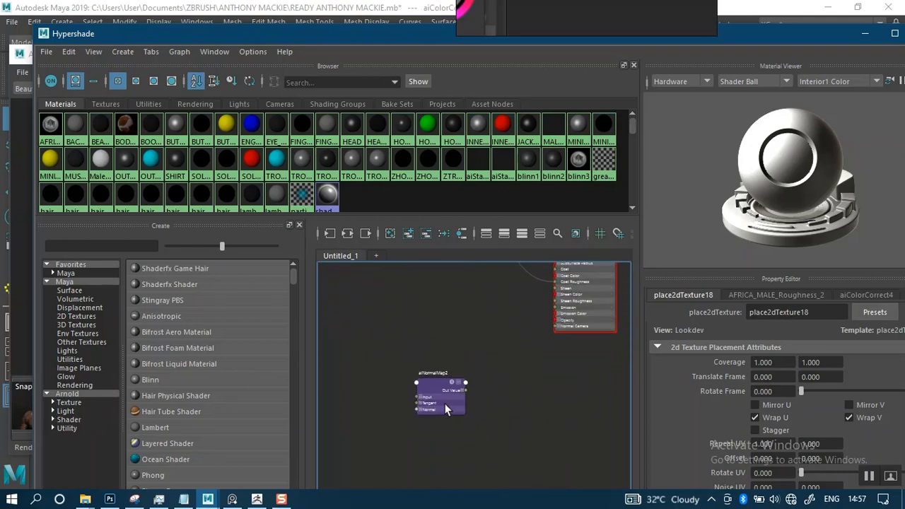
left_click_drag(448, 399, 455, 333)
right_click_drag(493, 422, 500, 354, "alt")
middle_click_drag(508, 293, 479, 336, "alt")
right_click_drag(488, 374, 532, 408, "alt")
left_click(426, 361)
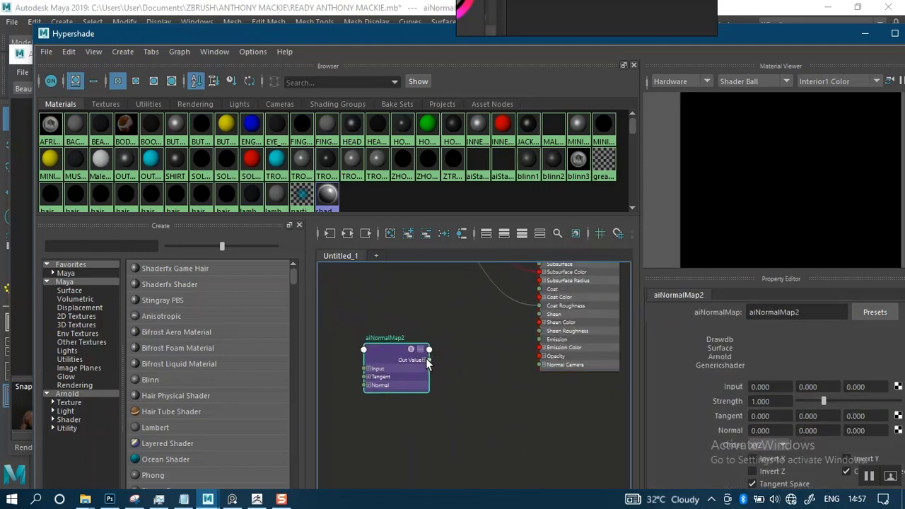
left_click(555, 365)
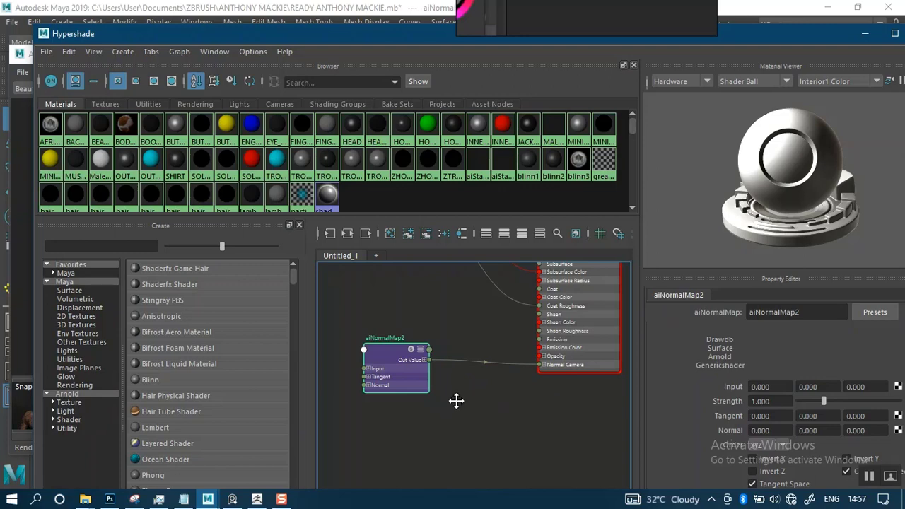
Step: Bring the MAIN MARMOSET AFRICAN MALE NORMAL_normal.tif map from File Explorer's ZMAPS folder into the graph beneath aiNormalMap2, and minimize the file window
middle_click_drag(456, 401, 532, 391, "alt")
right_click_drag(424, 388, 384, 355, "alt")
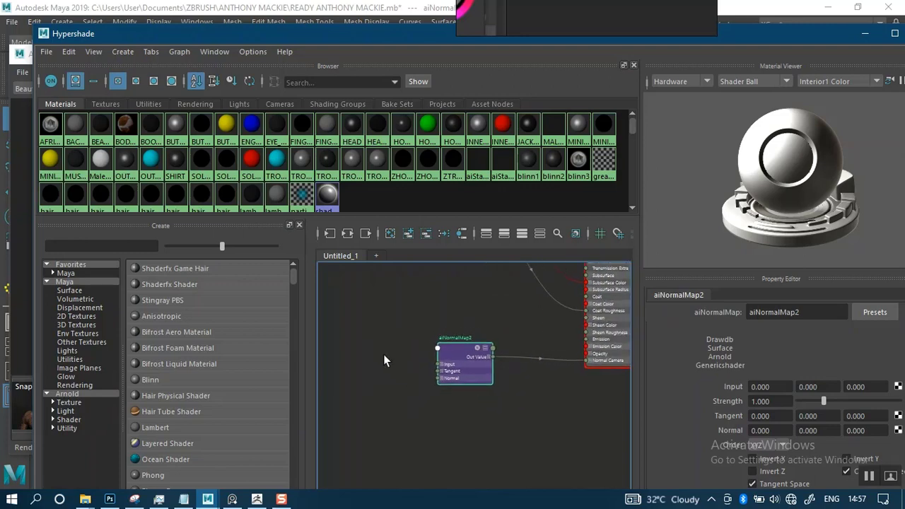
middle_click_drag(384, 354, 405, 362, "alt")
right_click_drag(405, 384, 418, 419, "alt")
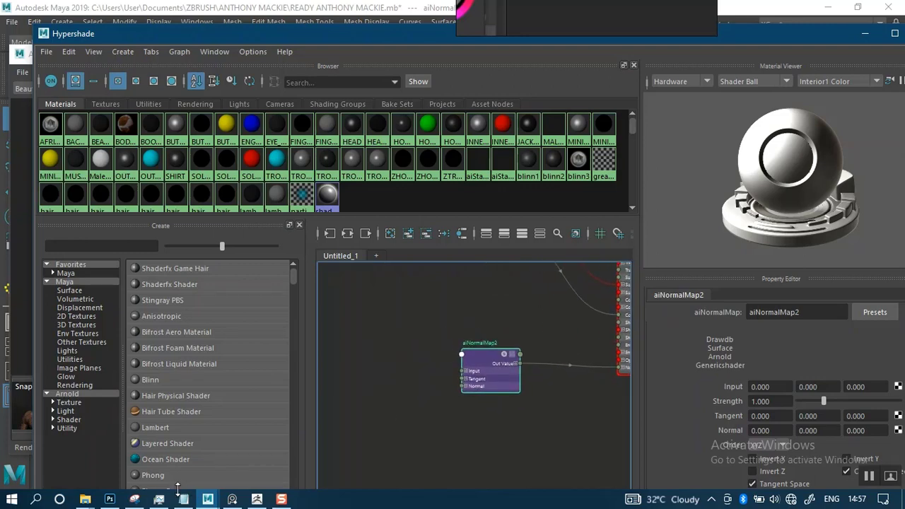
mouse_move(88, 501)
left_click(94, 462)
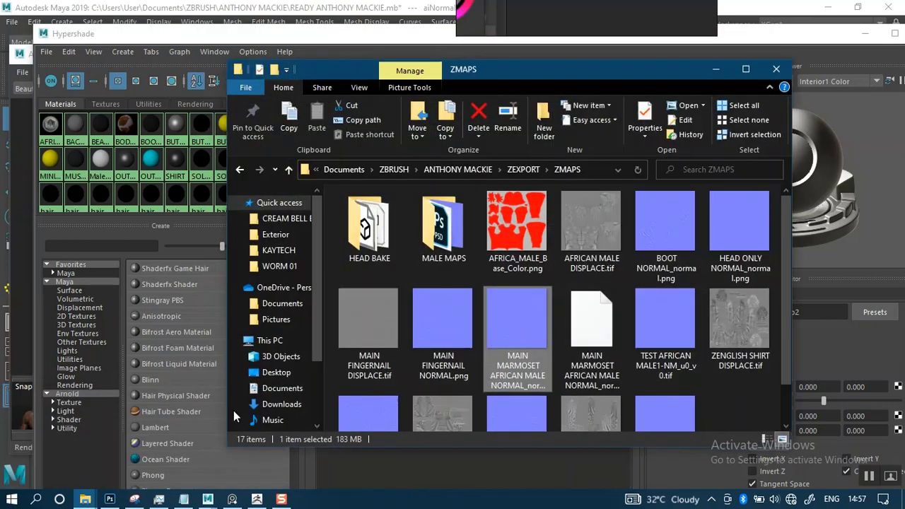
left_click_drag(521, 319, 457, 470)
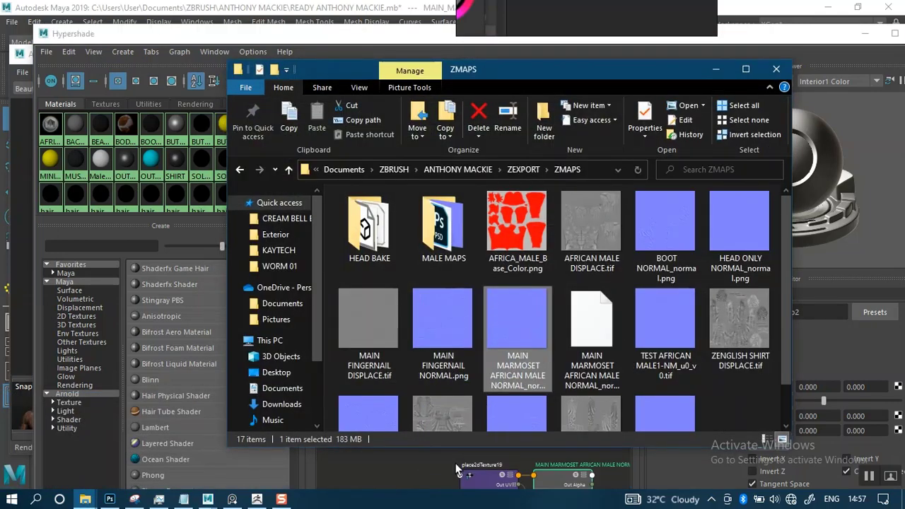
left_click(716, 69)
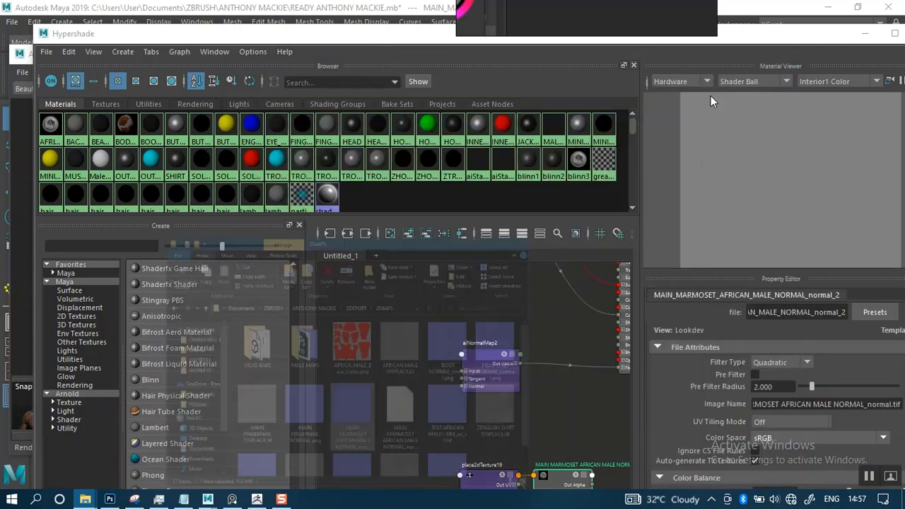
Step: Set the Color Space of the MAIN MARMOSET AFRICAN MALE NORMAL texture to Raw
middle_click_drag(542, 365, 501, 329, "alt")
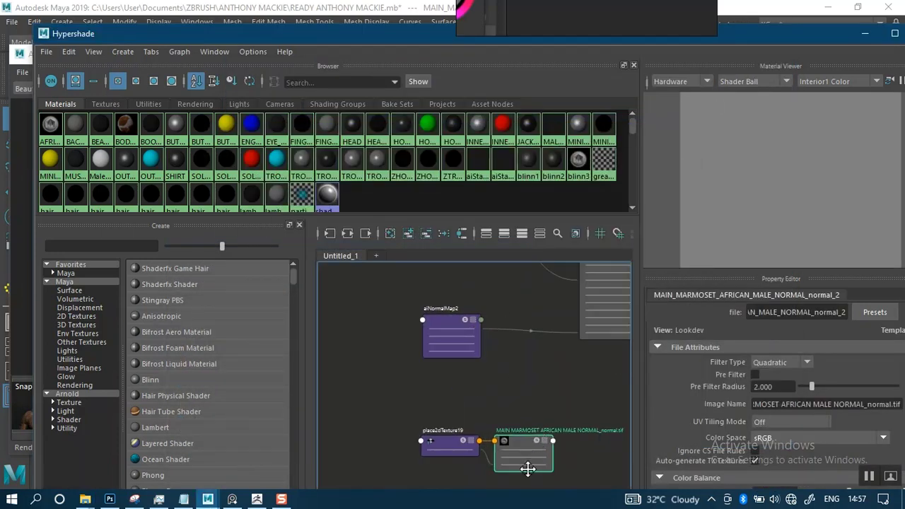
middle_click_drag(529, 469, 519, 433, "alt")
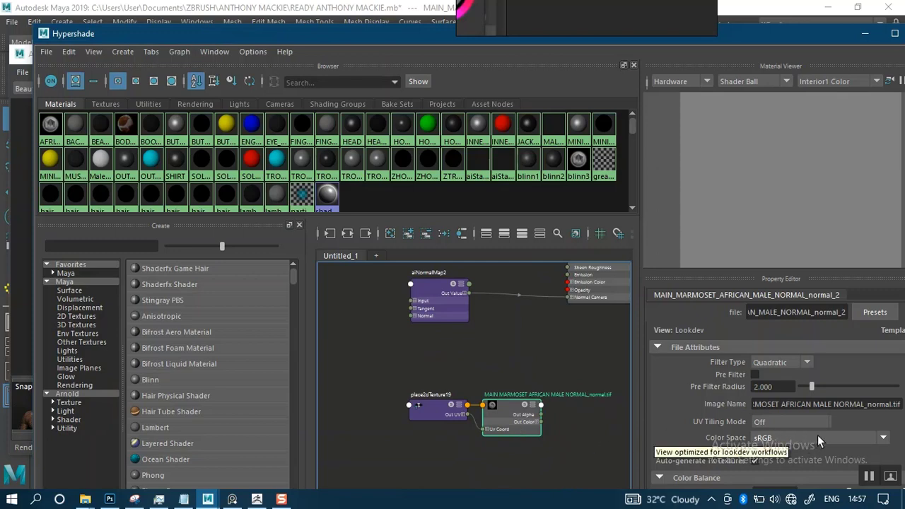
left_click(868, 438)
left_click(780, 305)
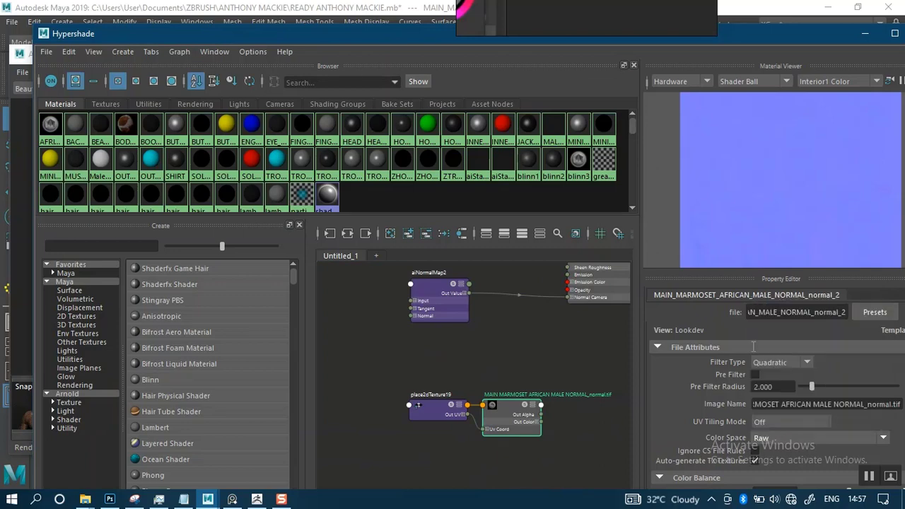
scroll(697, 439, "down", 2)
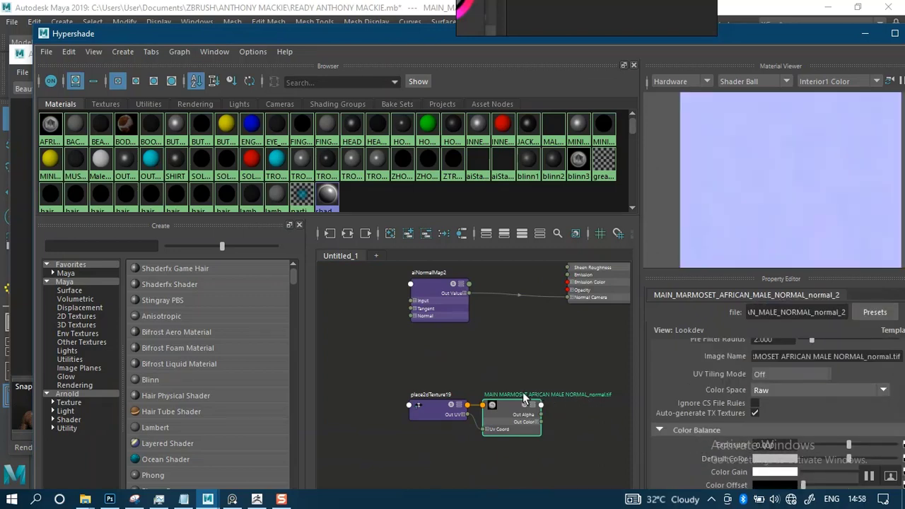
Step: Move the normal texture and its place2dTexture19 node up to the input side of aiNormalMap2
scroll(487, 371, "down", 2)
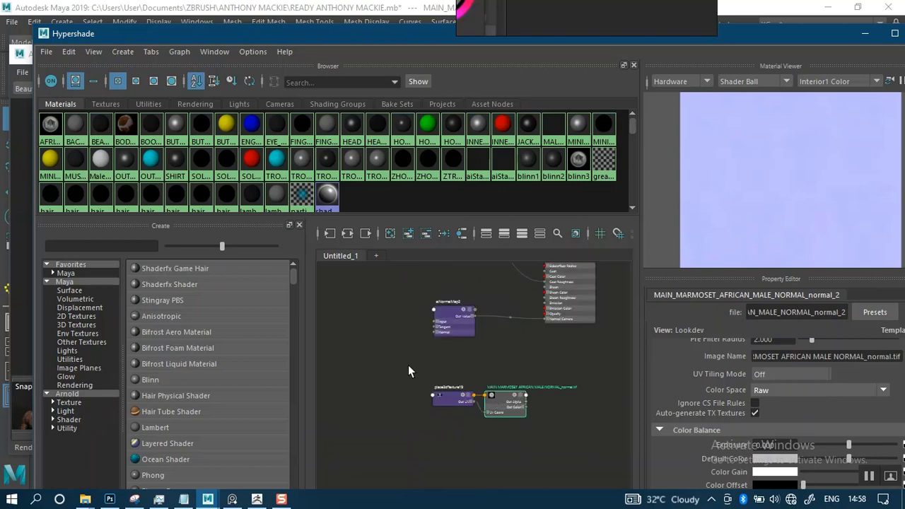
left_click_drag(497, 404, 372, 339)
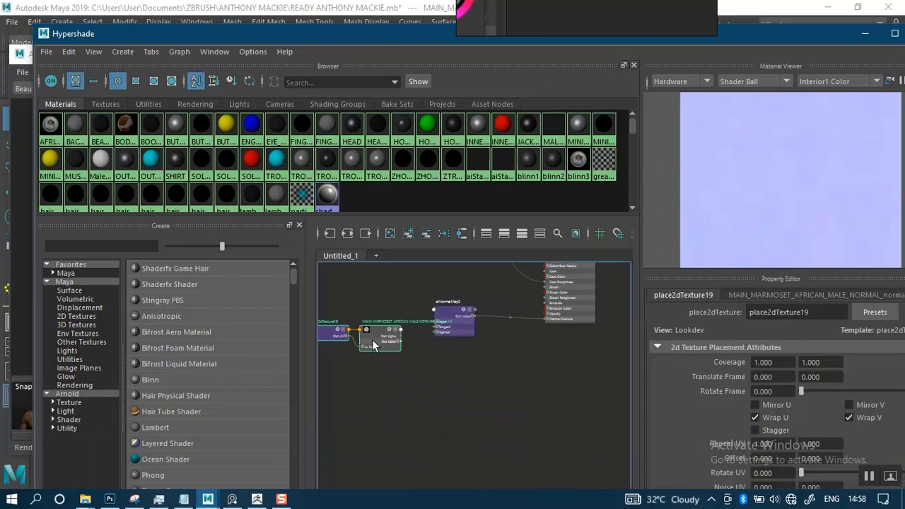
right_click_drag(440, 341, 460, 468, "alt")
middle_click_drag(415, 364, 473, 384, "alt")
right_click_drag(473, 346, 467, 435, "alt")
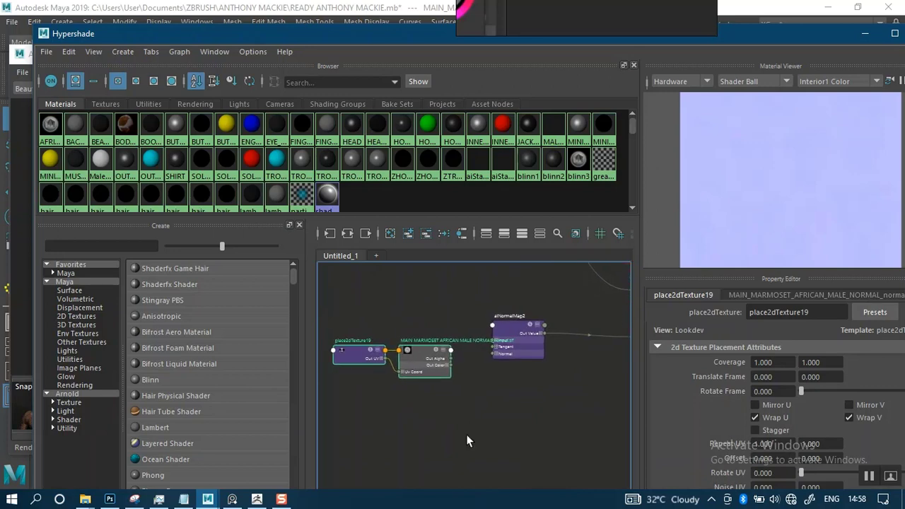
Step: Connect the MAIN MARMOSET AFRICAN MALE NORMAL texture's Out Color to the Input of aiNormalMap2
scroll(468, 385, "up", 3)
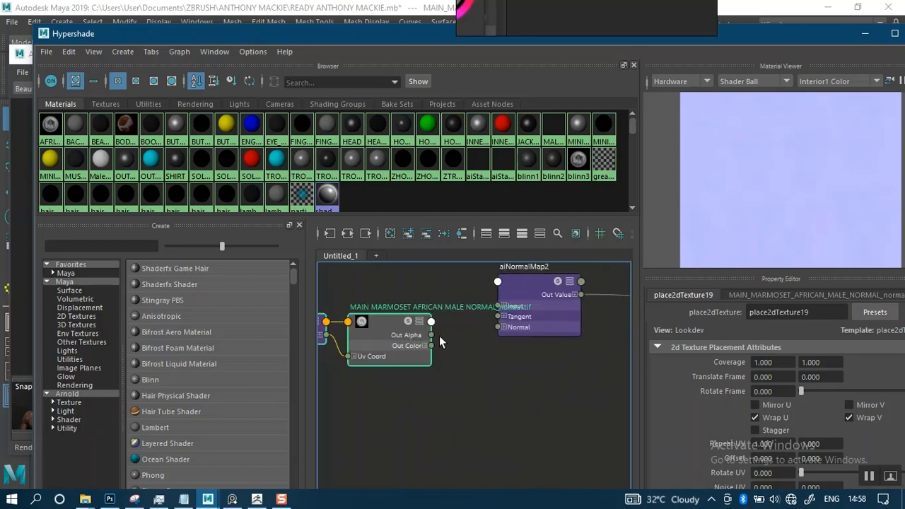
left_click_drag(430, 345, 543, 376)
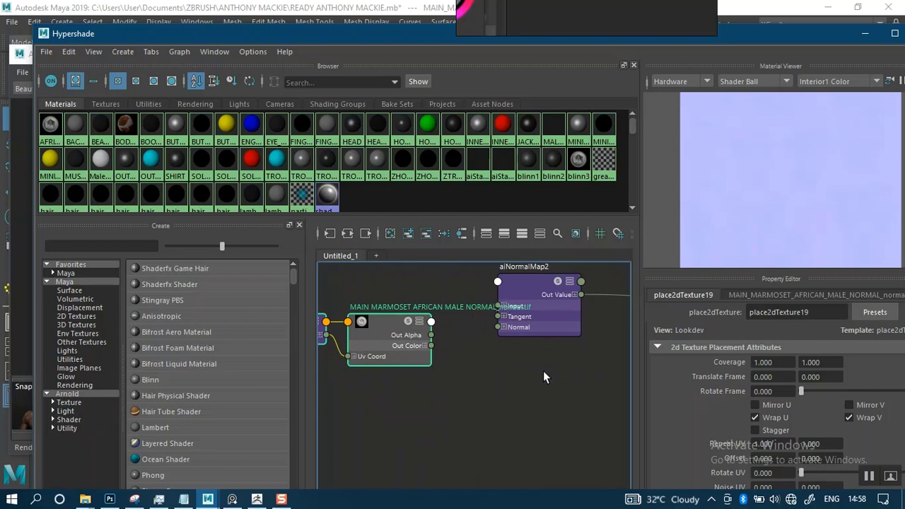
left_click(474, 357)
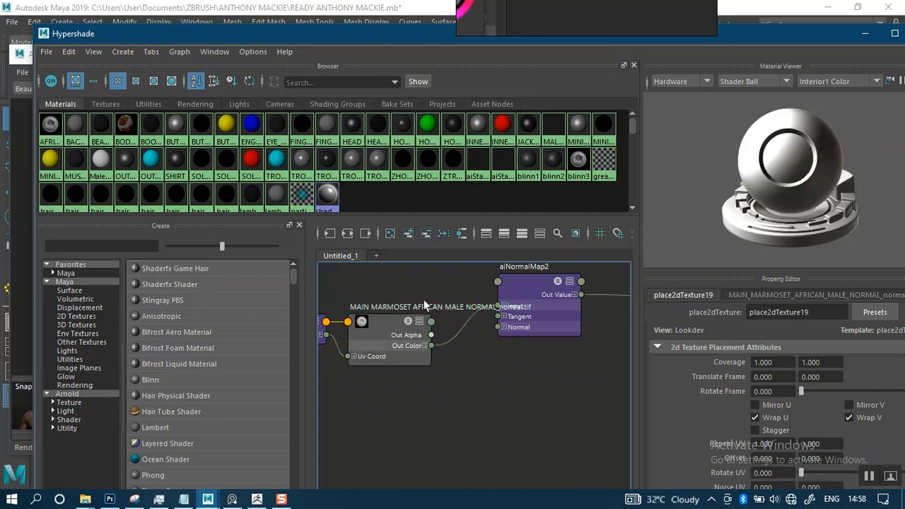
left_click(526, 290)
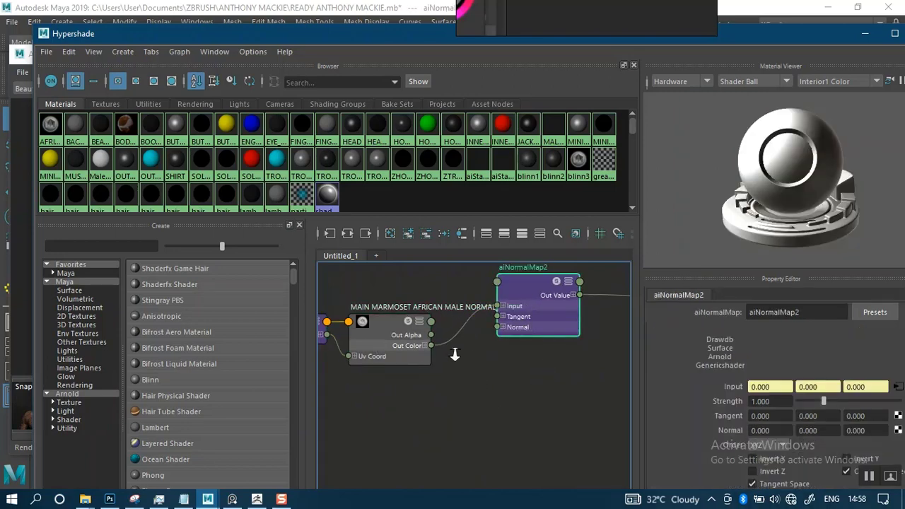
scroll(467, 367, "down", 1)
scroll(387, 315, "down", 1)
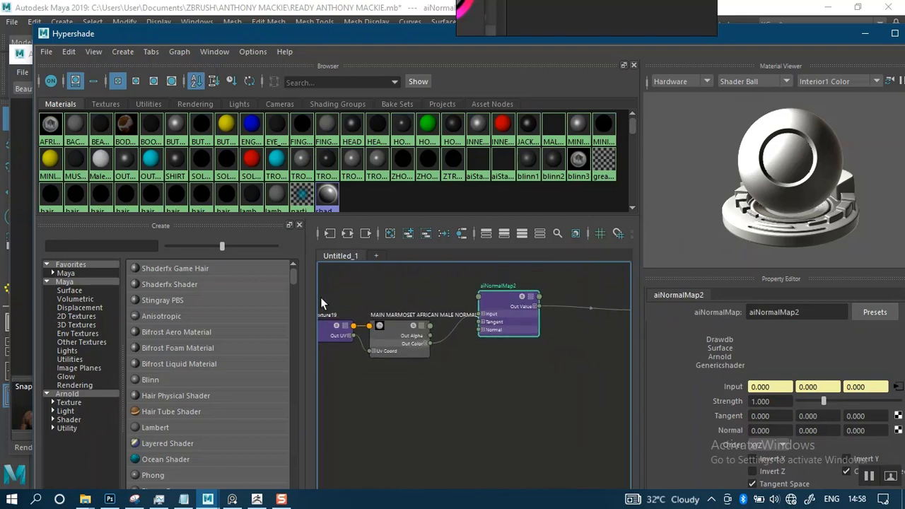
Step: Select the normal texture with its place2dTexture19 node and move both farther away from aiNormalMap2
left_click_drag(383, 369, 358, 327)
scroll(487, 367, "up", 1)
middle_click_drag(523, 377, 479, 397, "alt")
scroll(495, 380, "up", 1)
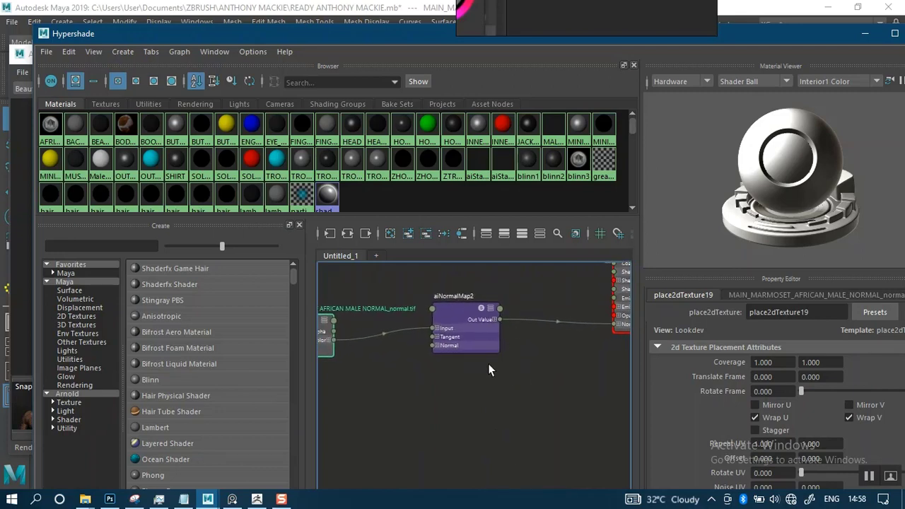
Step: Bring the Arnold RenderView to the front and start a render of the upper body with the normal map connected
left_click(19, 56)
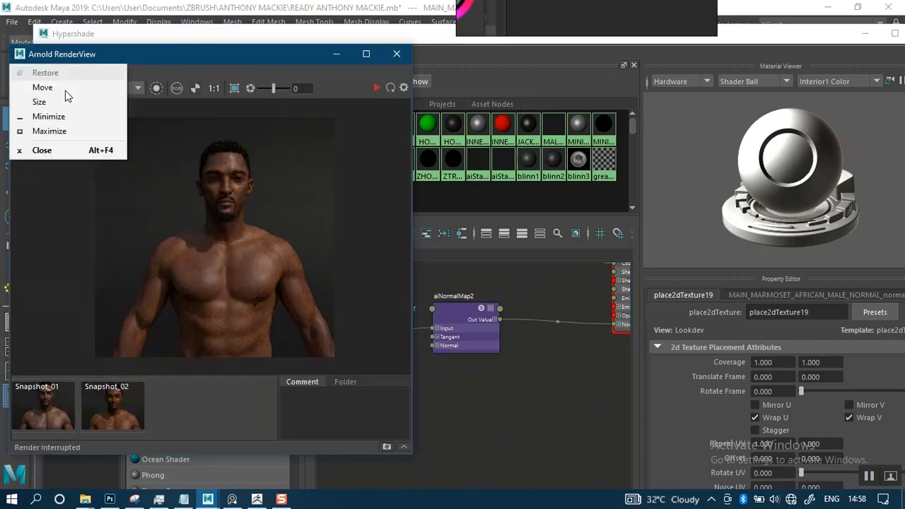
left_click(230, 54)
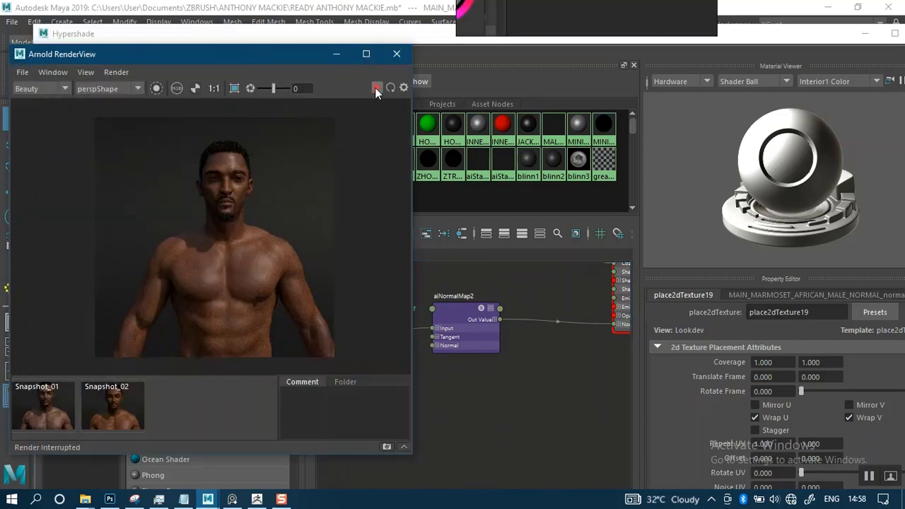
left_click(374, 87)
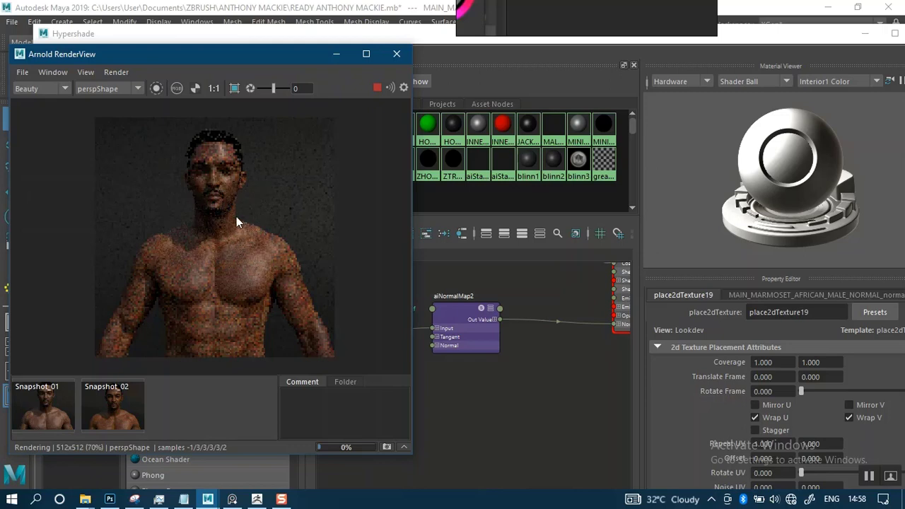
Step: Try limiting the render to a crop region around the head, and stop the render
left_click(234, 89)
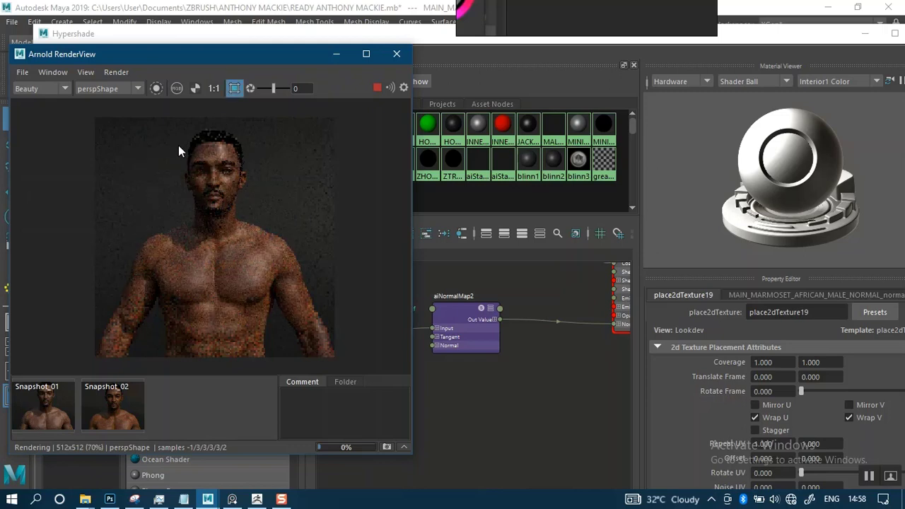
left_click_drag(152, 124, 264, 254)
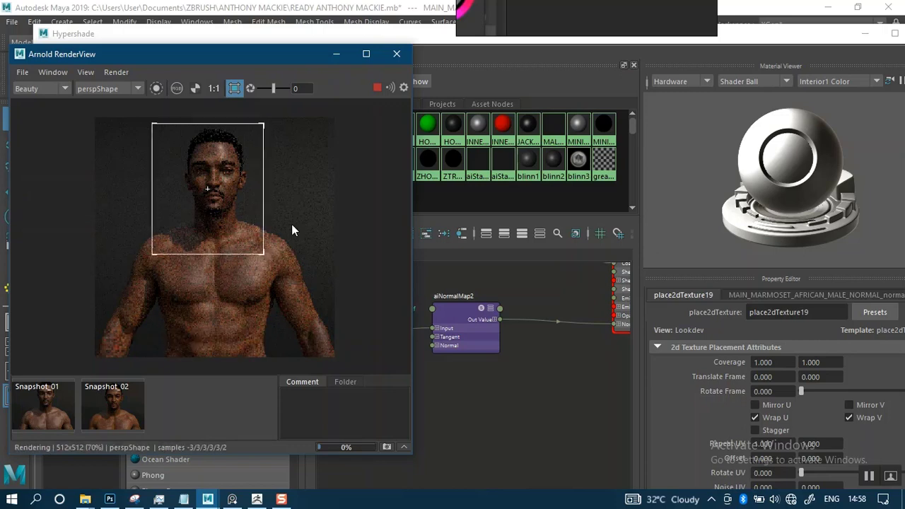
left_click(235, 89)
left_click(378, 88)
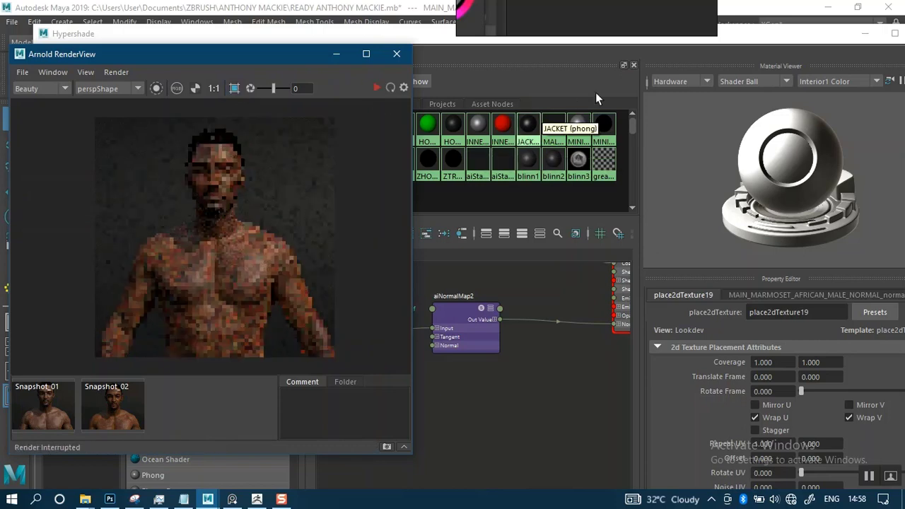
Step: Minimize the Hypershade, frame the head and shoulders in the perspective view, and render the new framing
left_click(864, 33)
right_click_drag(511, 279, 504, 336, "alt")
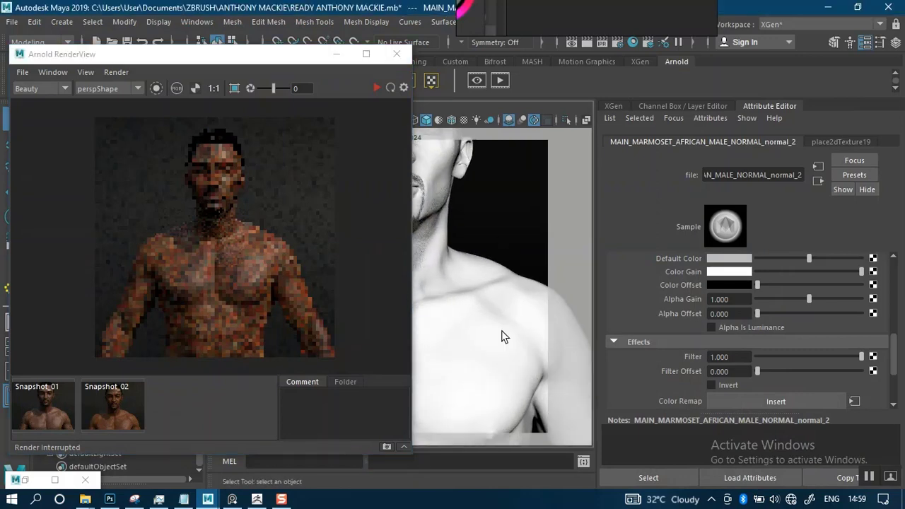
middle_click_drag(479, 341, 482, 425, "alt")
middle_click_drag(468, 379, 473, 415, "alt")
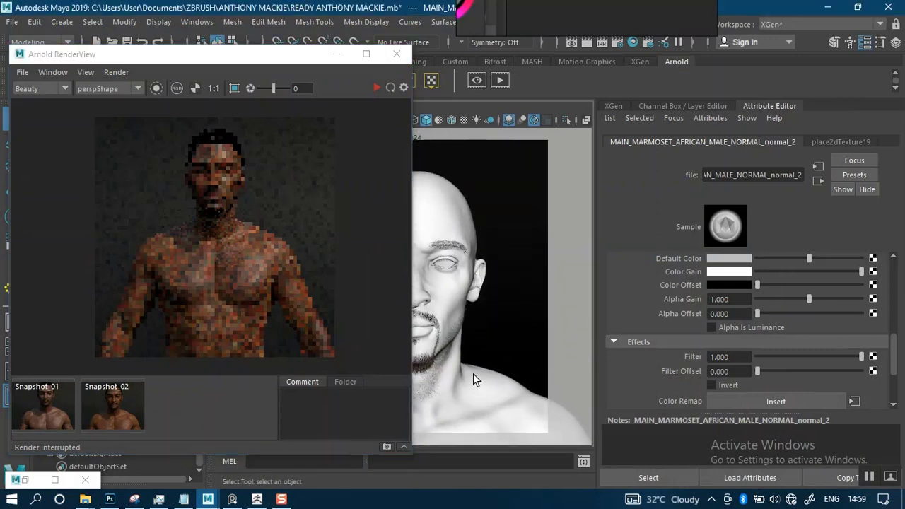
right_click_drag(473, 332, 475, 362, "alt")
middle_click_drag(475, 350, 479, 352, "alt")
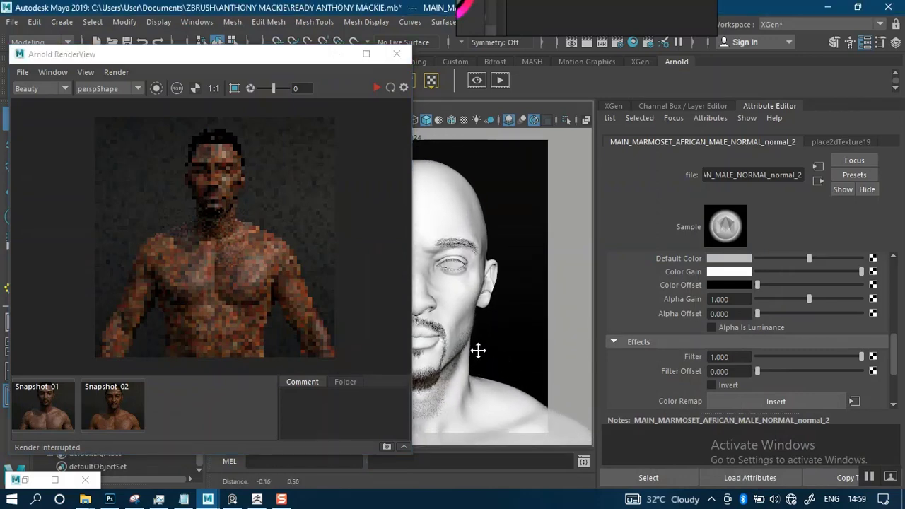
right_click_drag(474, 345, 469, 340, "alt")
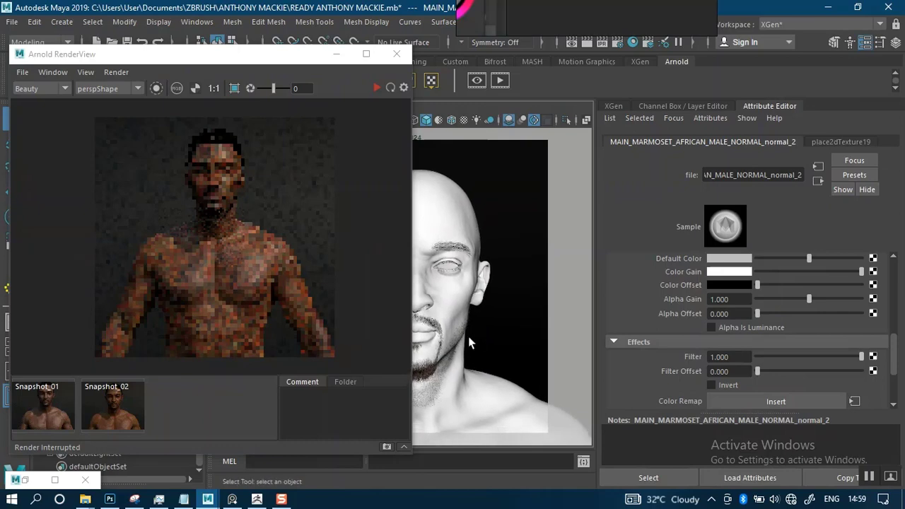
left_click(373, 89)
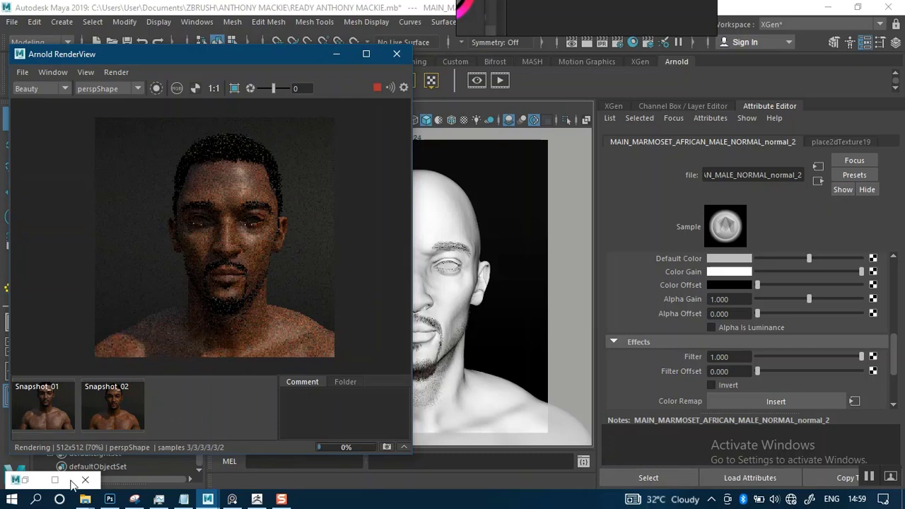
Step: Check the link from the normal texture to aiNormalMap2 in the Hypershade, and minimize the window again
left_click(26, 482)
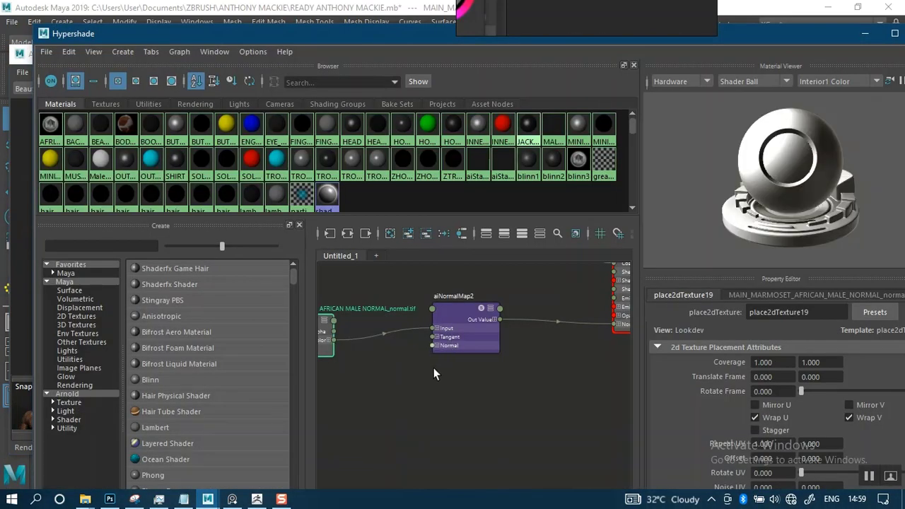
middle_click_drag(420, 386, 483, 400, "alt")
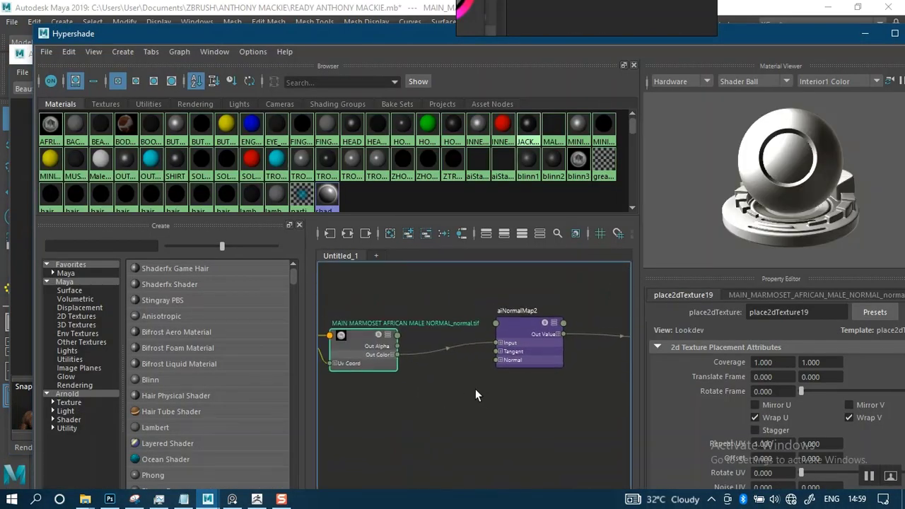
right_click_drag(483, 421, 504, 477, "alt")
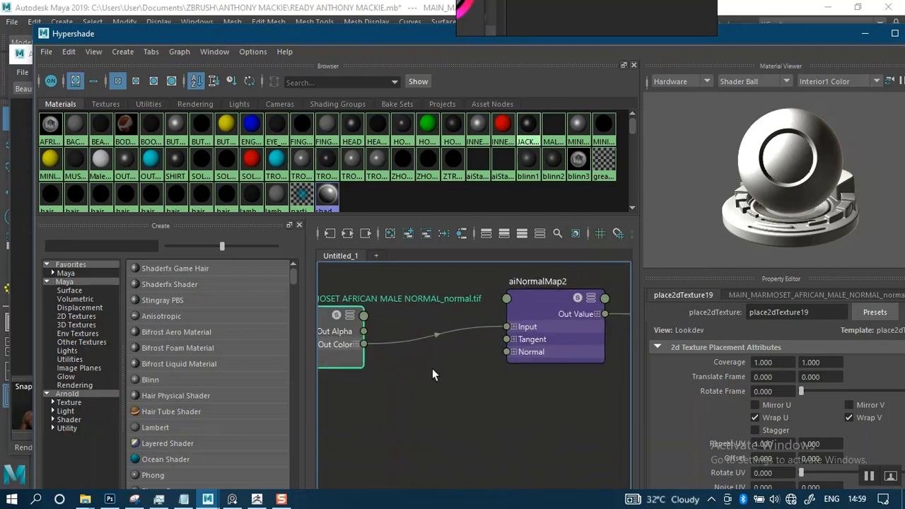
middle_click_drag(432, 368, 454, 367, "alt")
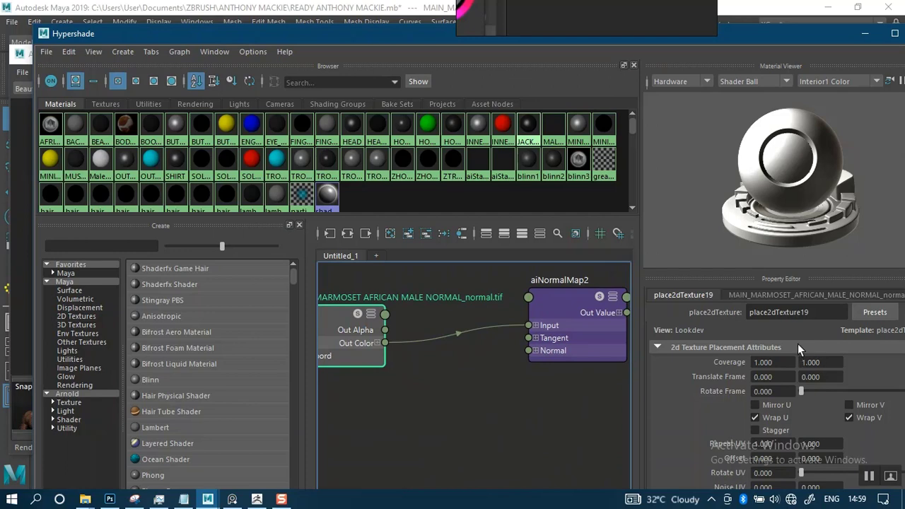
left_click(864, 35)
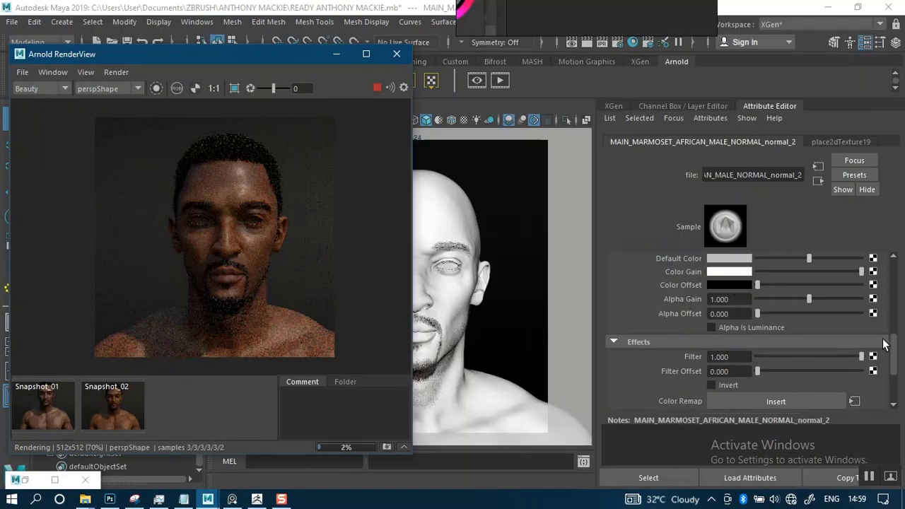
Step: Show the normal texture's Color Space setting and frame the face close up for the running render
left_click_drag(896, 355, 898, 301)
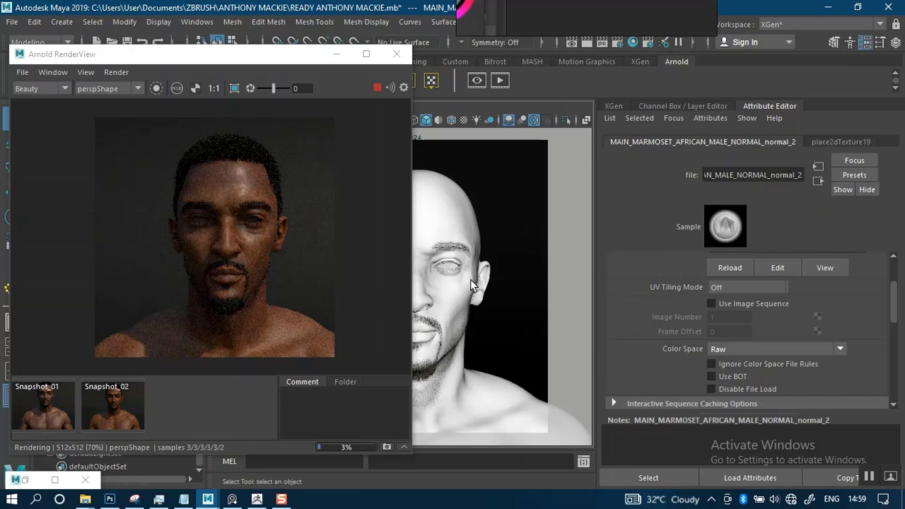
right_click_drag(476, 330, 517, 396, "alt")
middle_click_drag(472, 287, 452, 301, "alt")
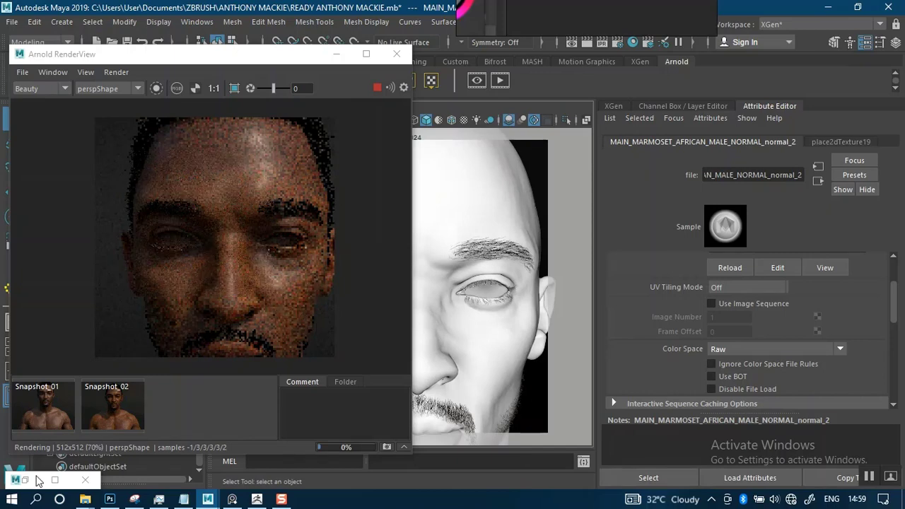
Step: Reopen the Hypershade and shift the floating reference image to show the 2 NEW GAL HEAD DISPL.tif displacement nodes
left_click(28, 481)
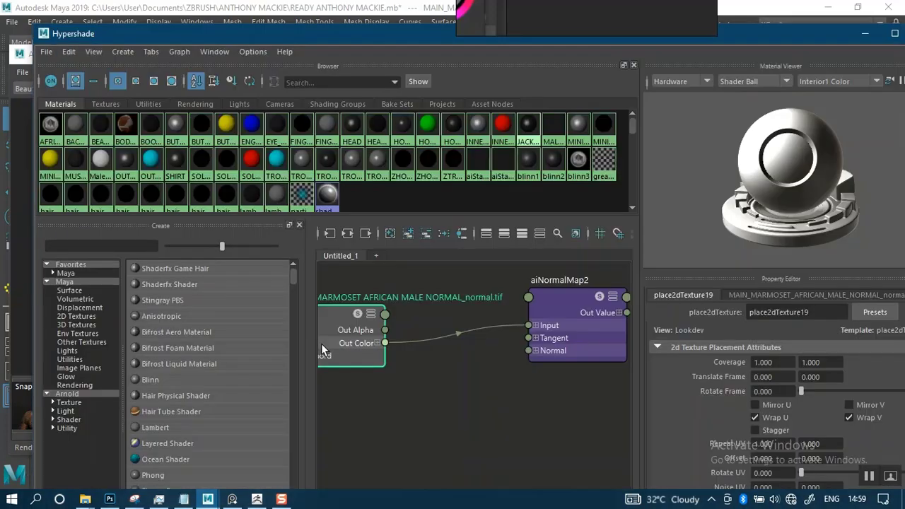
scroll(476, 374, "down", 2)
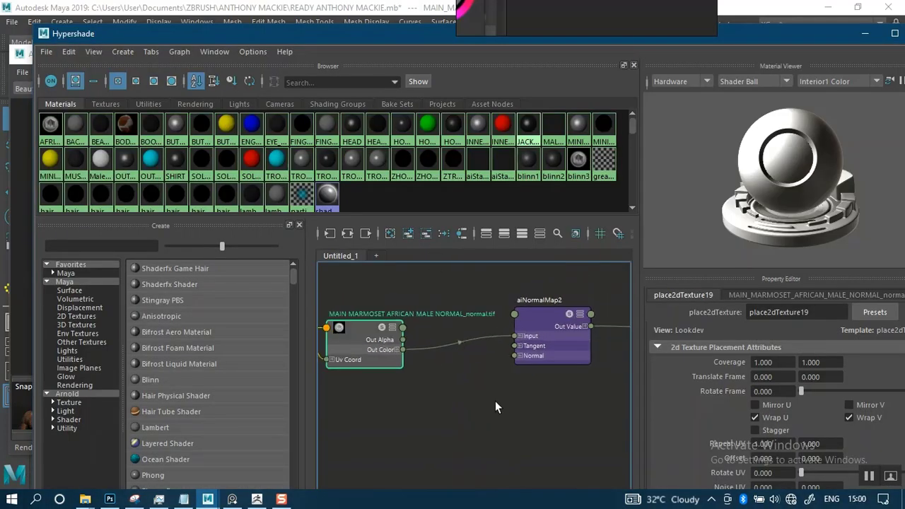
scroll(468, 399, "down", 1)
right_click_drag(562, 6, 364, 290)
scroll(374, 287, "down", 8)
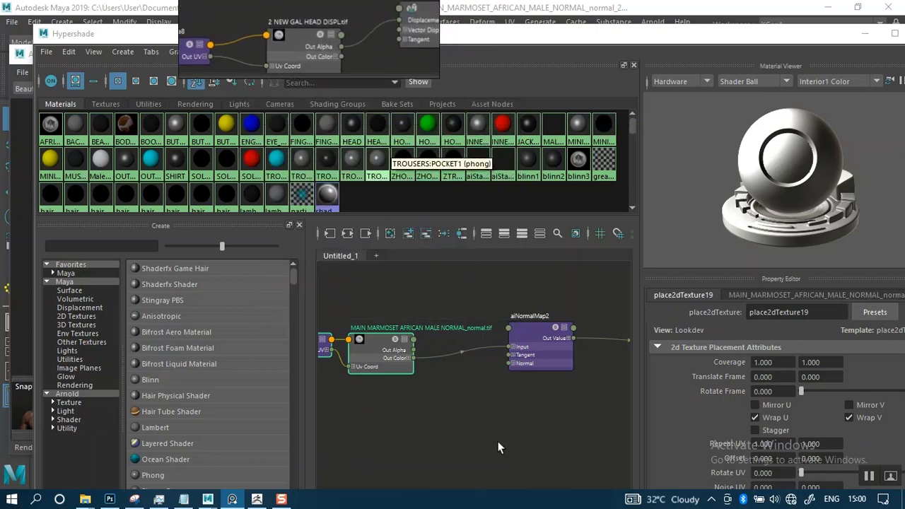
Step: Examine the MALE_BODY_AI network from the color correct and normal map nodes to the material and shading group, and minimize the Hypershade
scroll(495, 414, "down", 5)
middle_click_drag(501, 407, 432, 409, "alt")
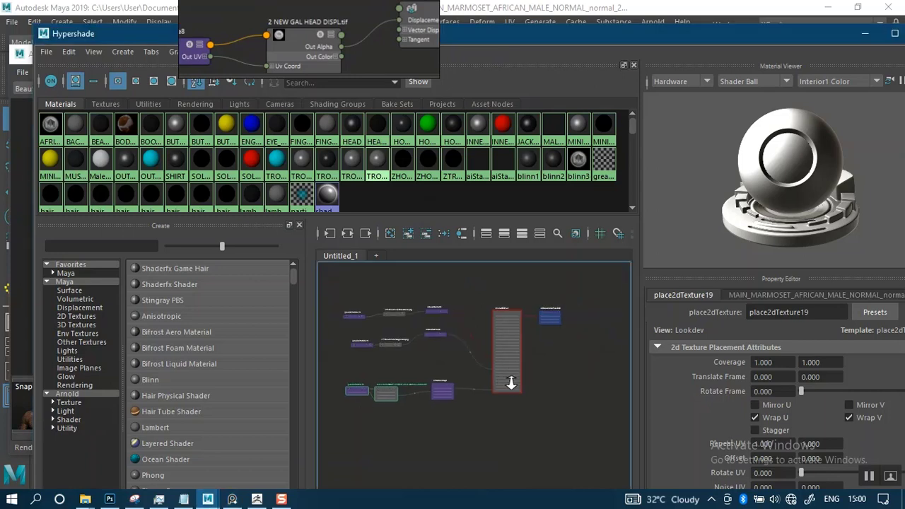
right_click_drag(512, 399, 550, 370, "alt")
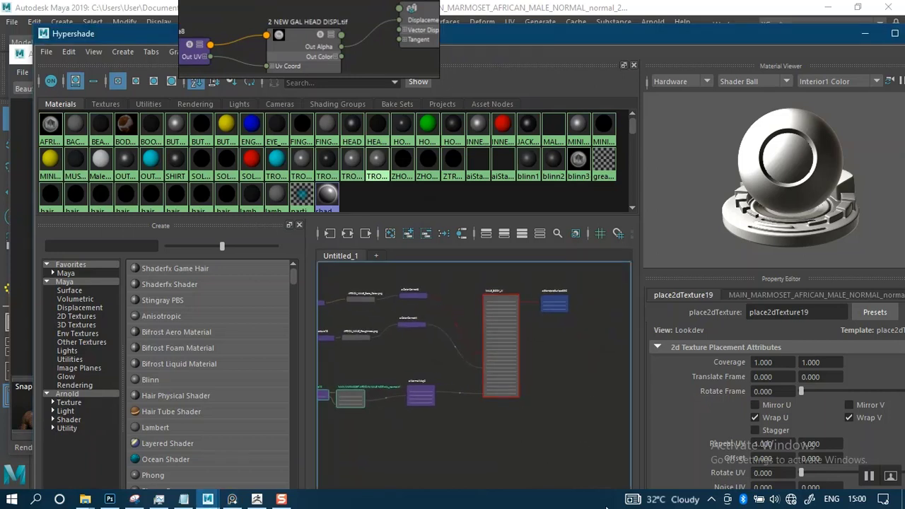
right_click_drag(552, 319, 568, 422, "alt")
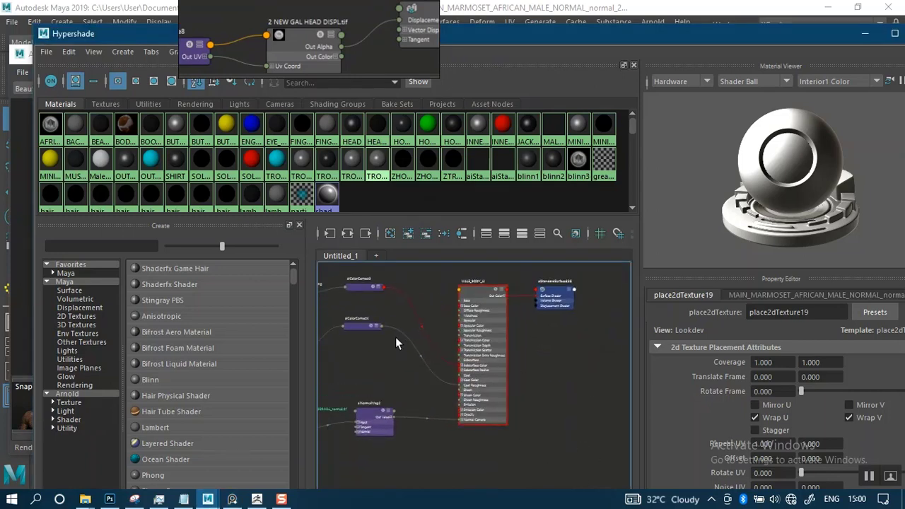
scroll(396, 337, "up", 4)
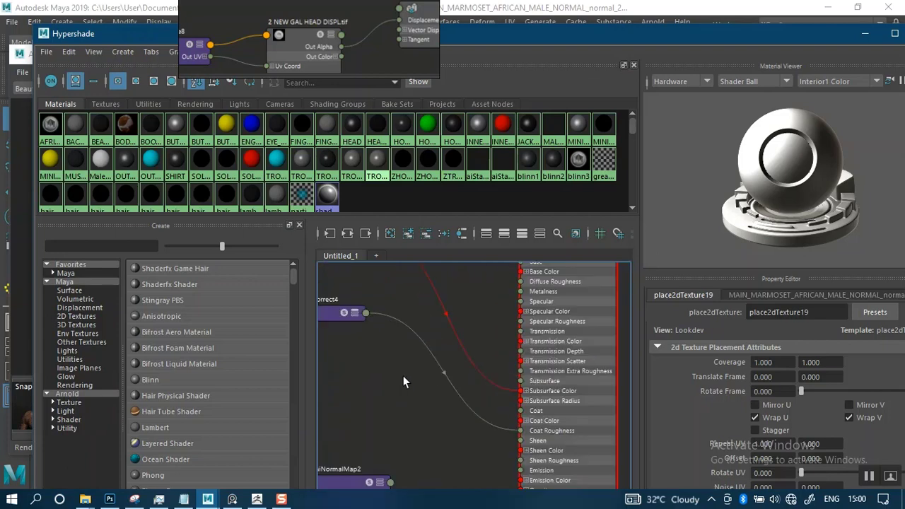
scroll(403, 381, "down", 2)
left_click(865, 34)
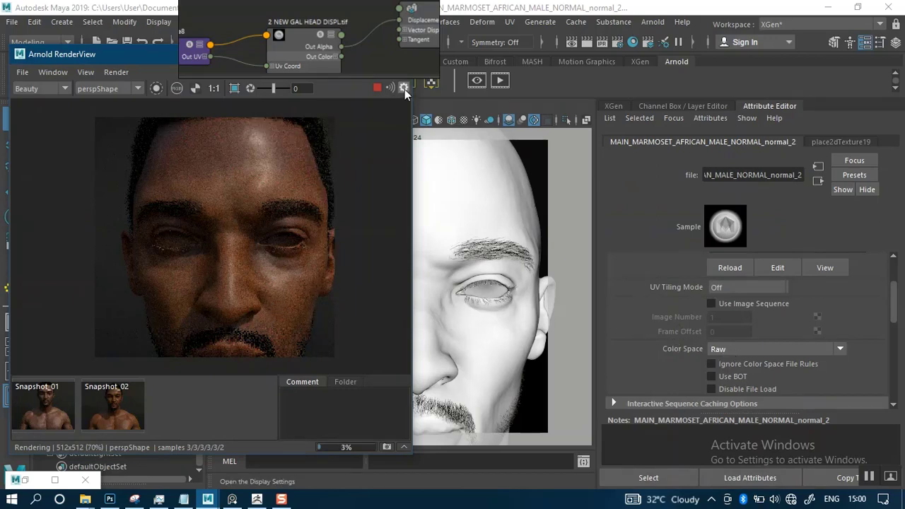
Step: Move the reference image off the Arnold RenderView, and close and reopen the RenderView to end the running render
right_click_drag(383, 54, 708, 79)
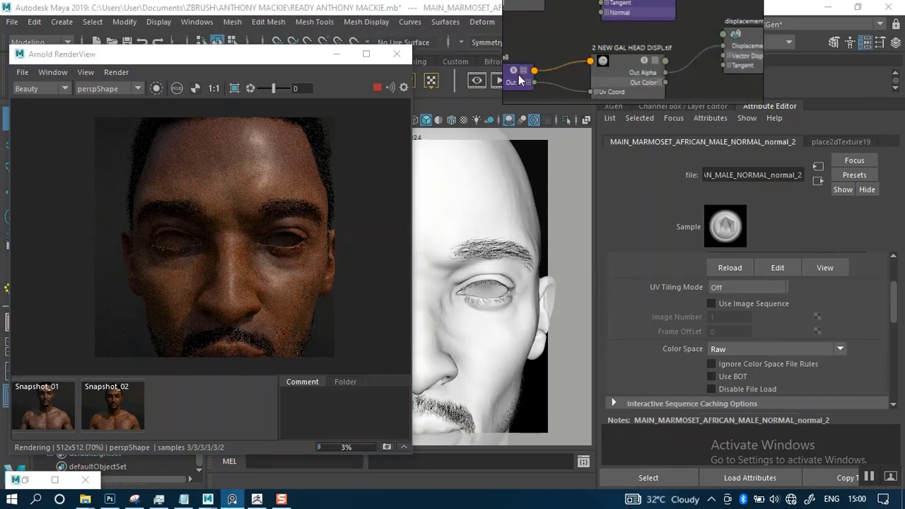
left_click(398, 55)
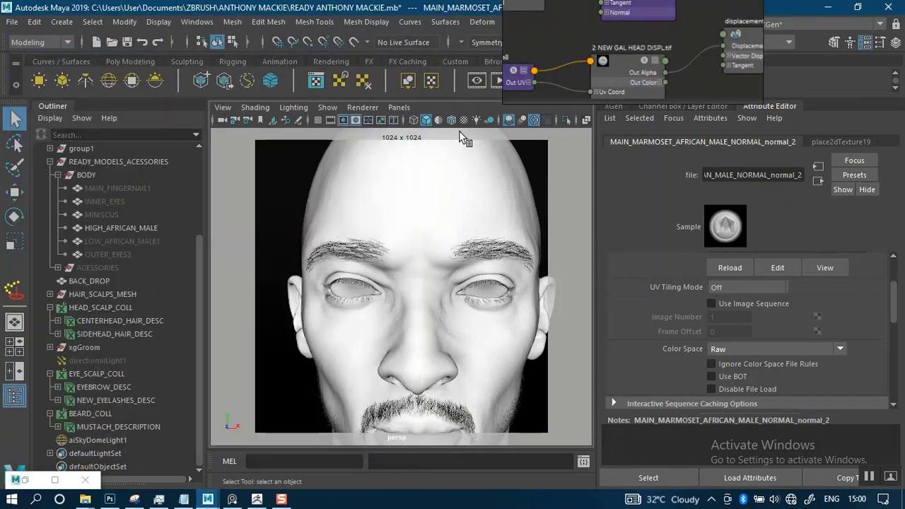
left_click(474, 82)
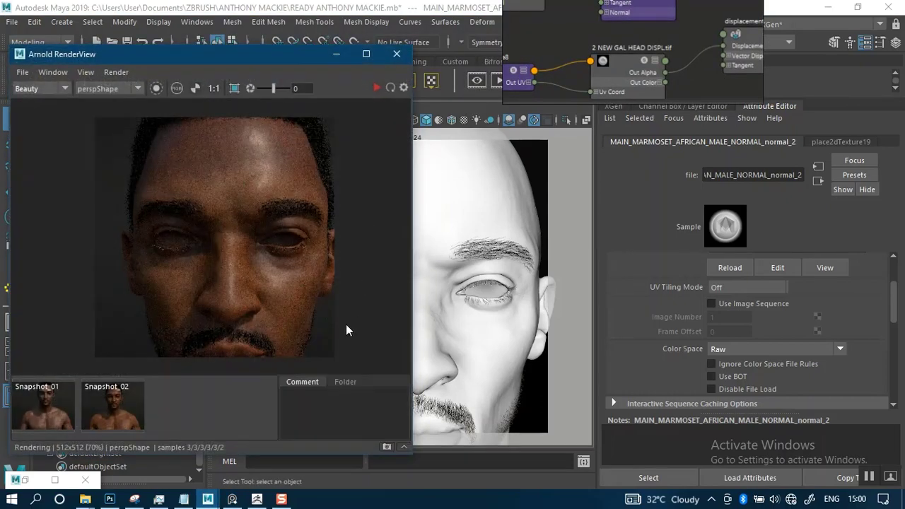
Step: Start the face render, and set the Strength of the aiNormalMap2 node in the MALE_BODY_AI network to 3
left_click(377, 88)
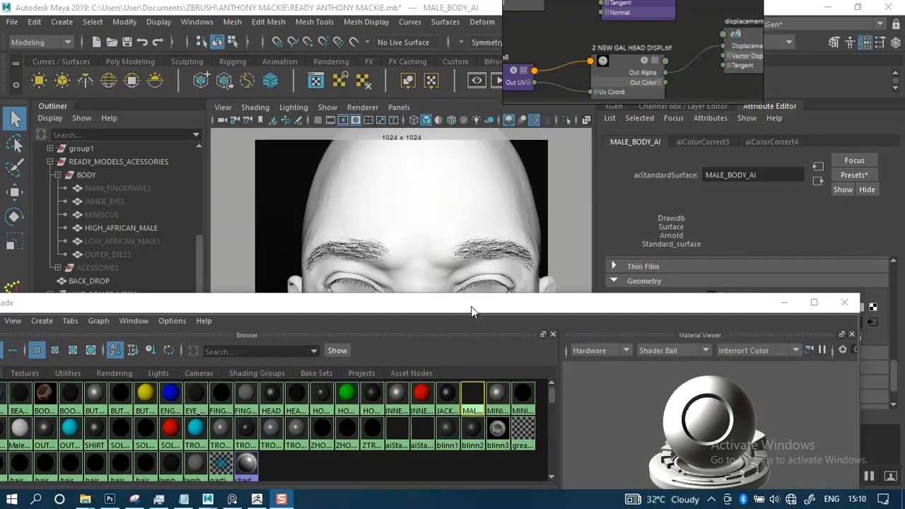
left_click_drag(472, 311, 544, 51)
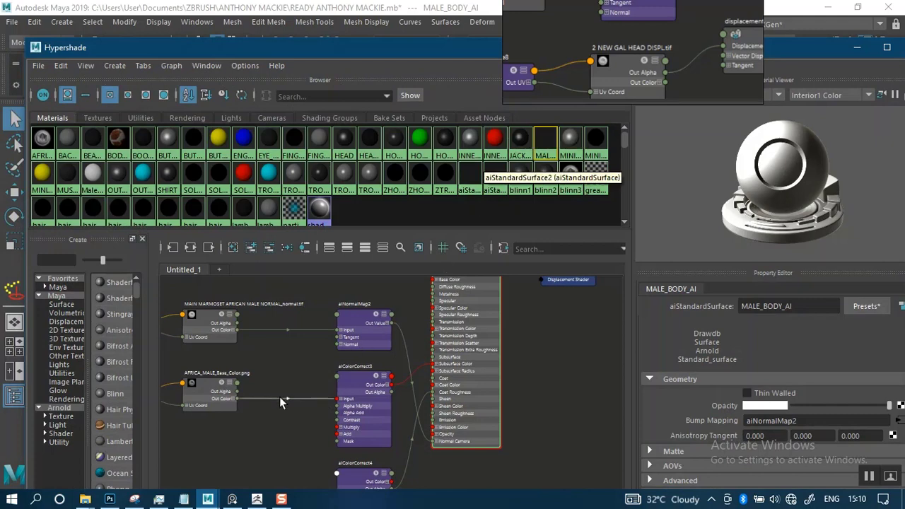
left_click(209, 326)
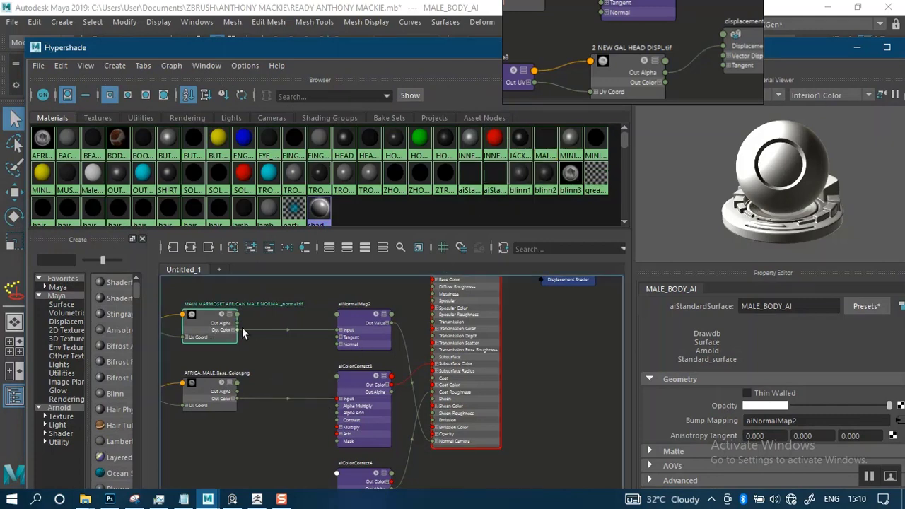
left_click(364, 327)
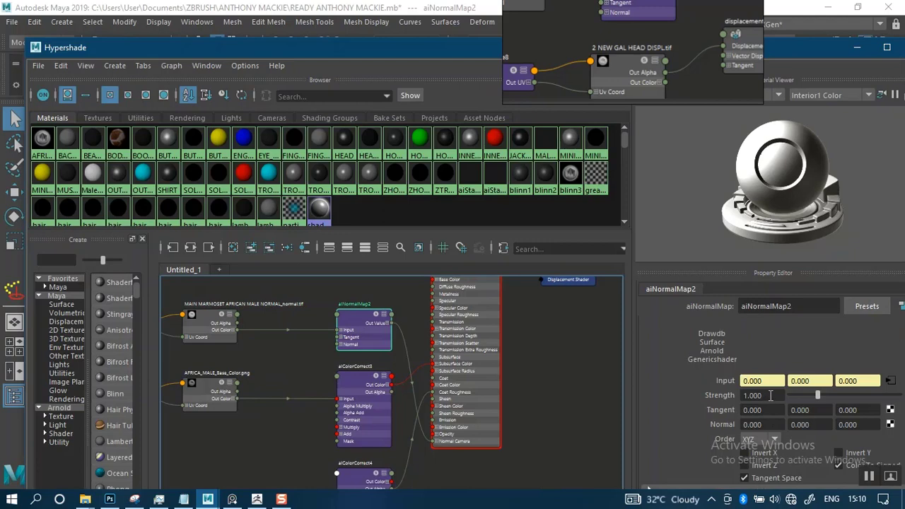
double_click(771, 396)
type("3")
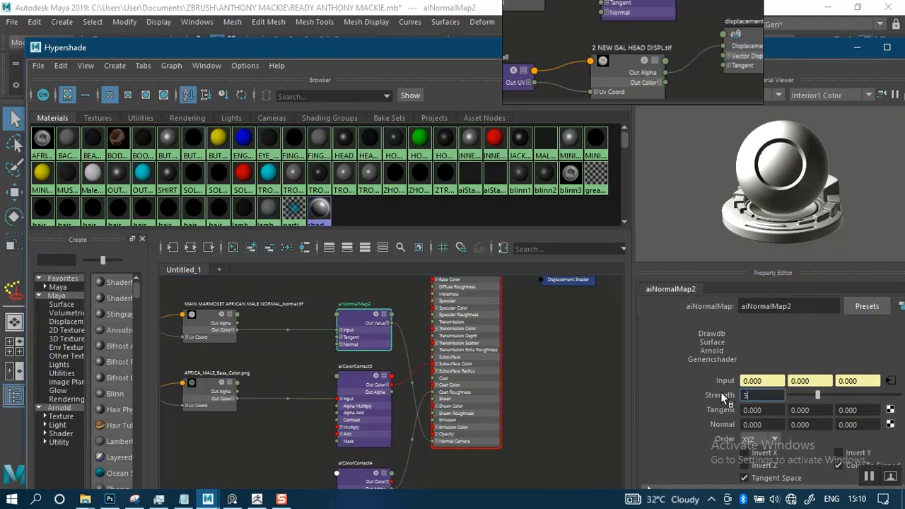
key("Return")
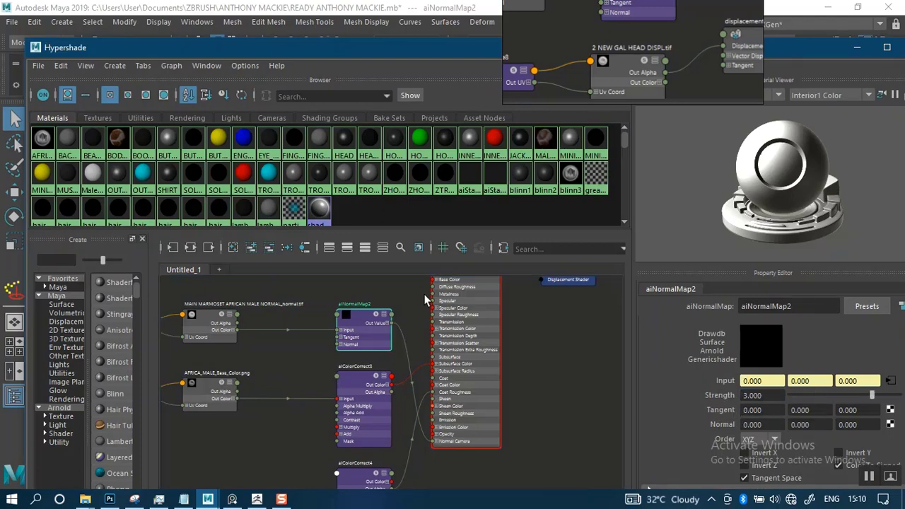
left_click_drag(365, 52, 344, 299)
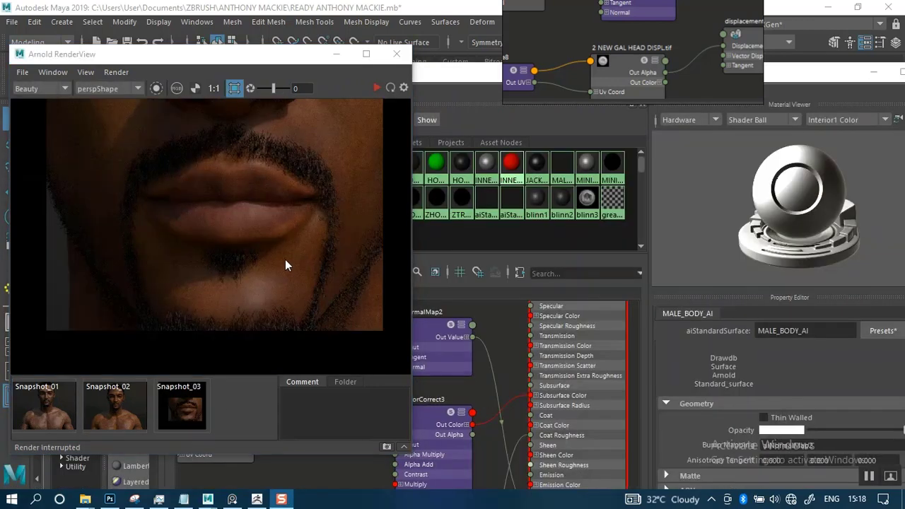
Step: Show Snapshot_03 for comparison, and connect the normal texture's Out Color to the Input of aiNormalMap2
left_click(181, 414)
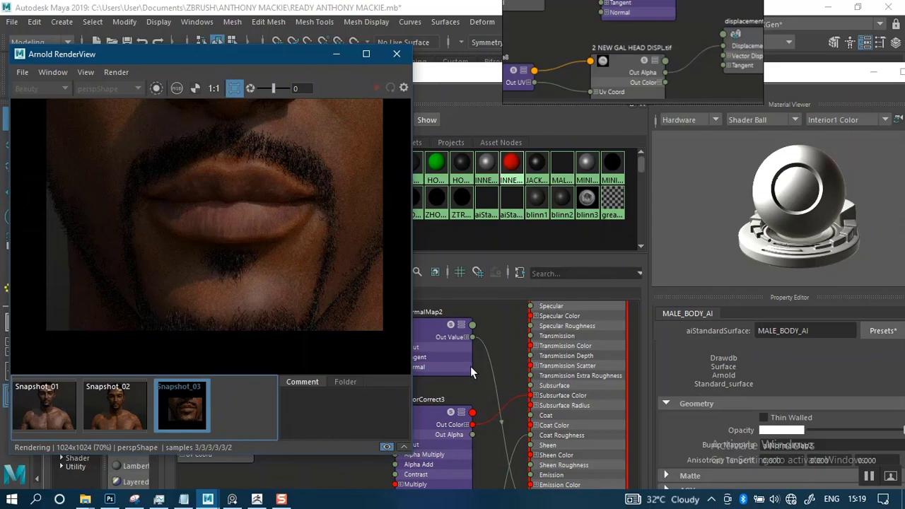
right_click_drag(470, 367, 437, 348, "alt")
middle_click_drag(446, 351, 480, 350, "alt")
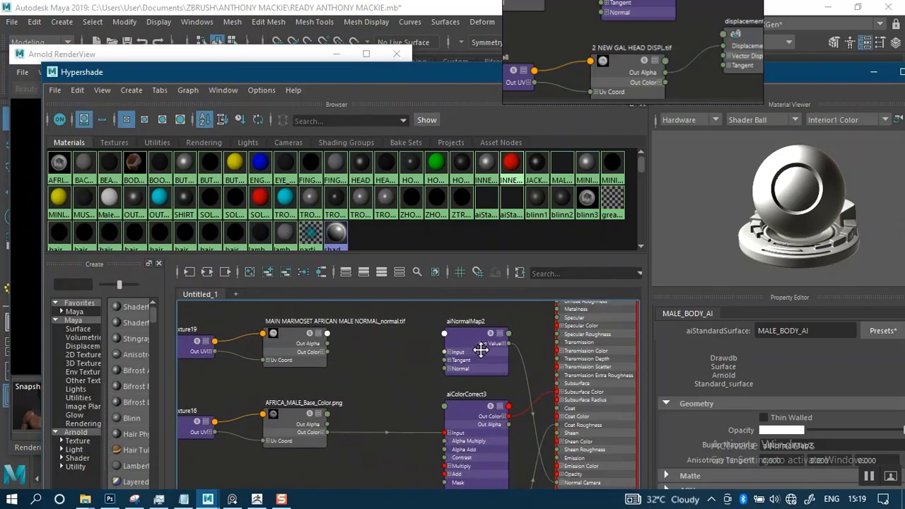
right_click_drag(530, 366, 511, 315, "alt")
middle_click_drag(511, 315, 484, 328, "alt")
scroll(459, 365, "up", 2)
scroll(375, 371, "up", 3)
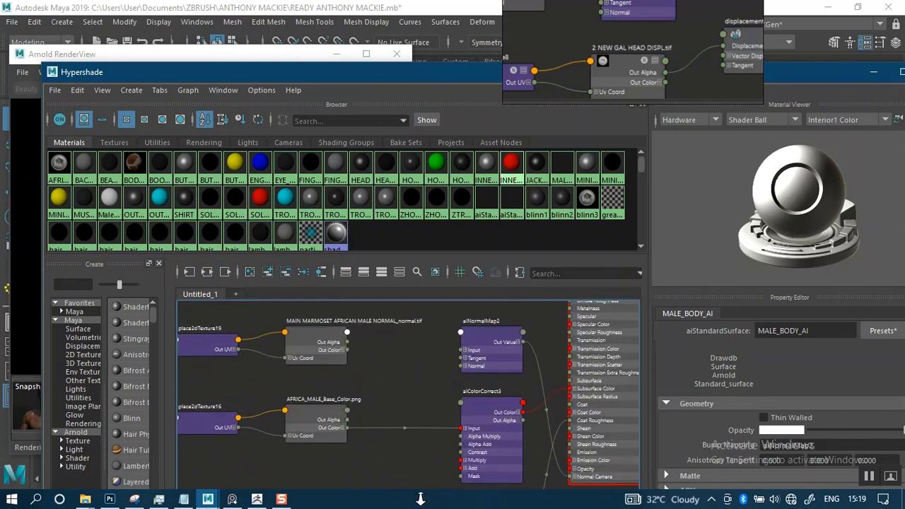
left_click_drag(344, 348, 483, 350)
Step: Set the Strength of the aiNormalMap2 node to 6
left_click(516, 345)
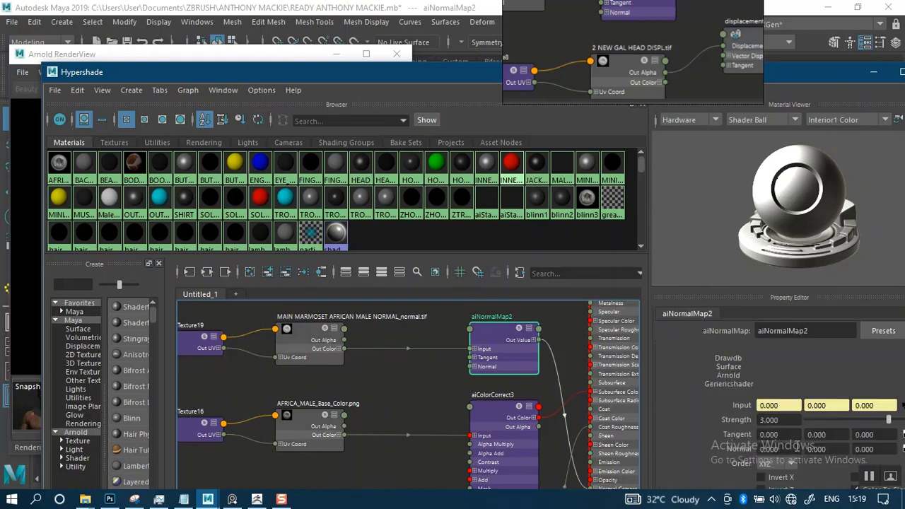
left_click(784, 420)
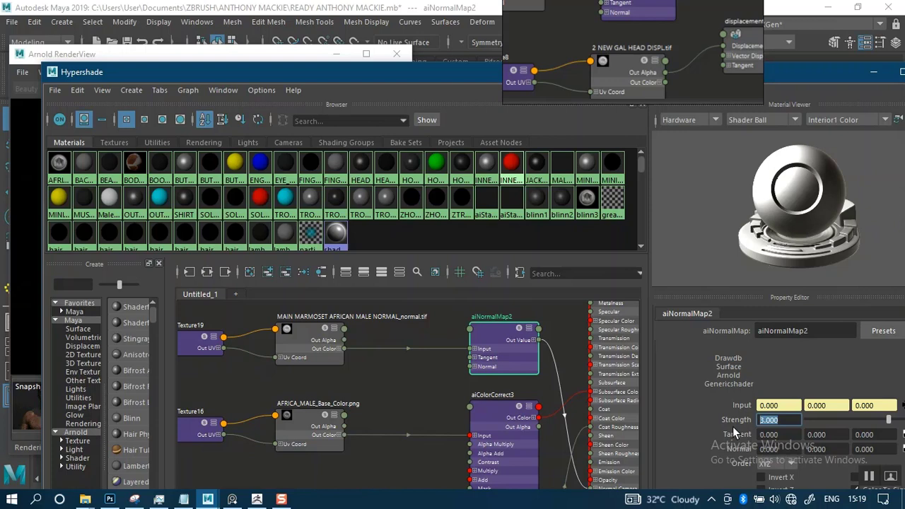
type("6")
key("Return")
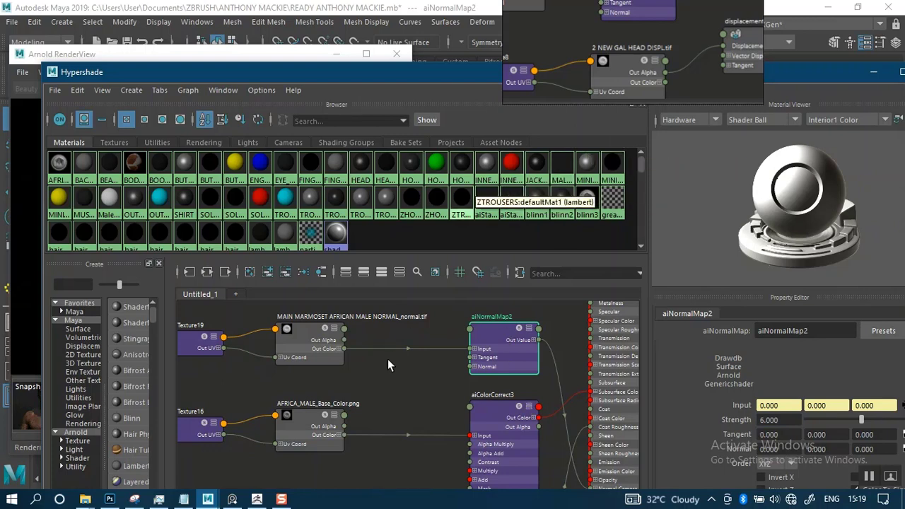
Step: Switch the Arnold RenderView from Snapshot_03 back to the live image and start a new render of the mouth area
left_click(219, 54)
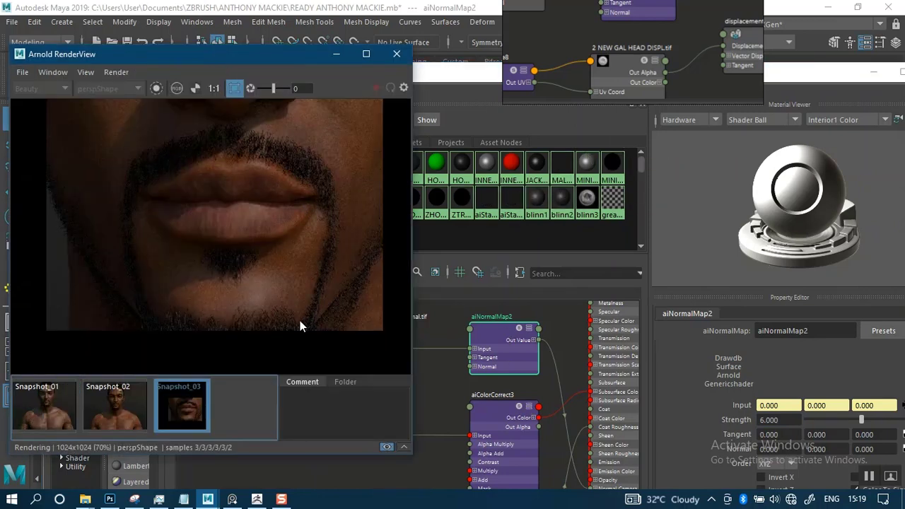
scroll(300, 205, "down", 2)
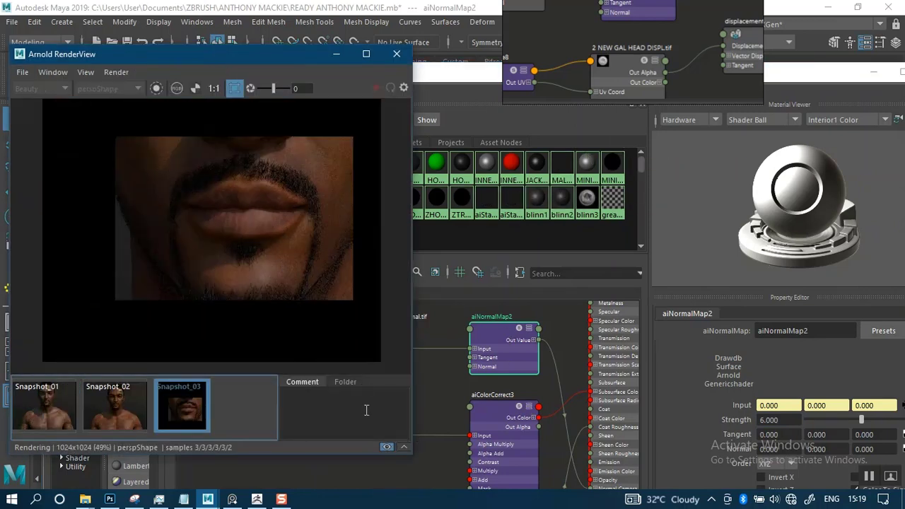
left_click(192, 408)
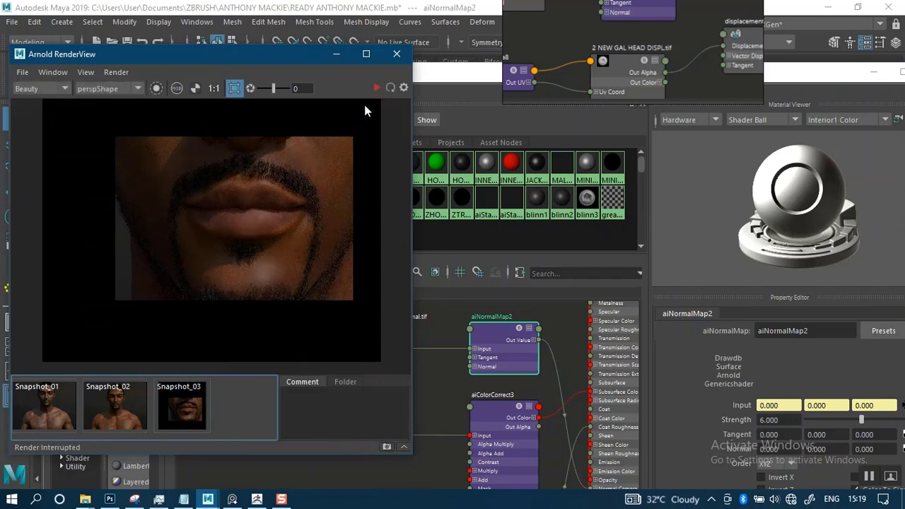
left_click(377, 88)
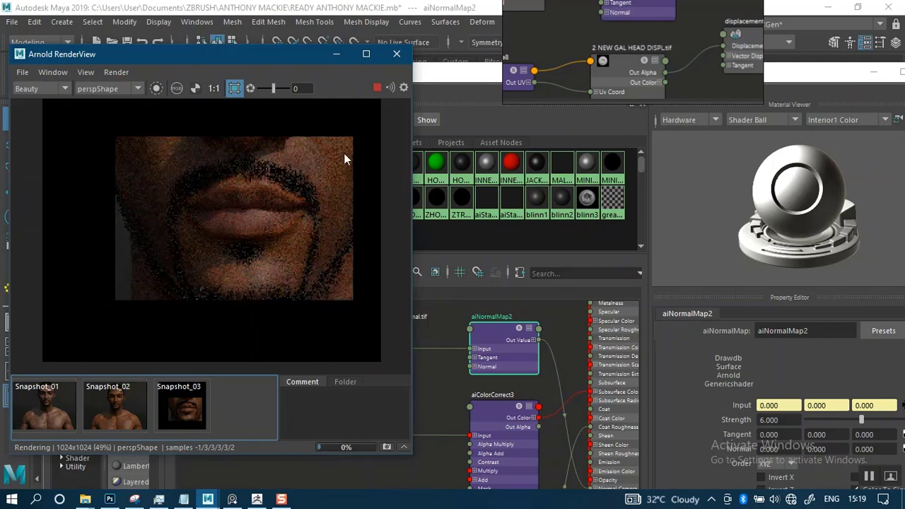
Step: Examine the normal texture's file attributes around Color Space in the Hypershade, and bring the Arnold RenderView back in front
left_click_drag(283, 54, 149, 64)
left_click(359, 379)
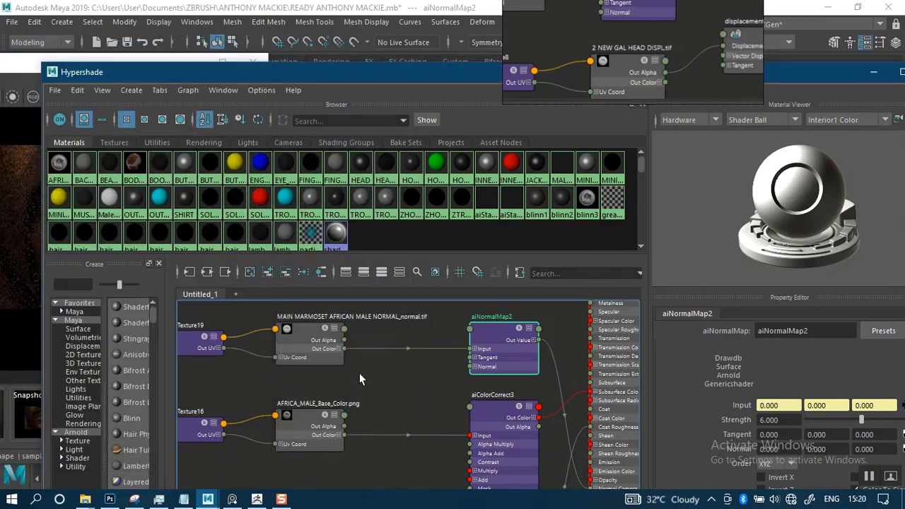
left_click(309, 348)
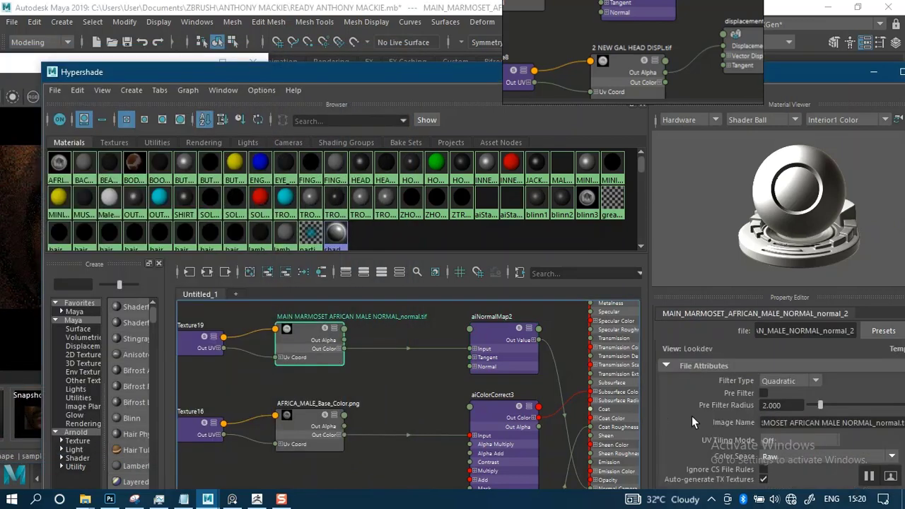
scroll(773, 437, "down", 1)
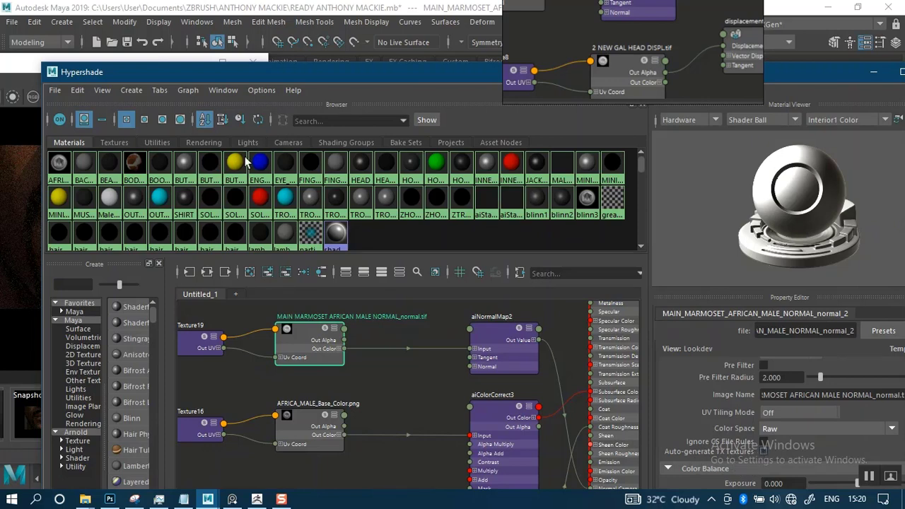
left_click(125, 63)
left_click_drag(122, 65, 298, 85)
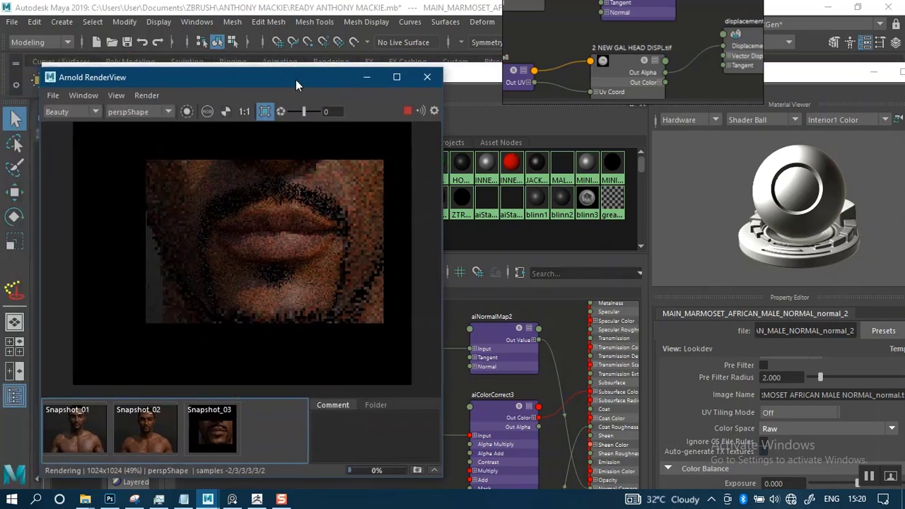